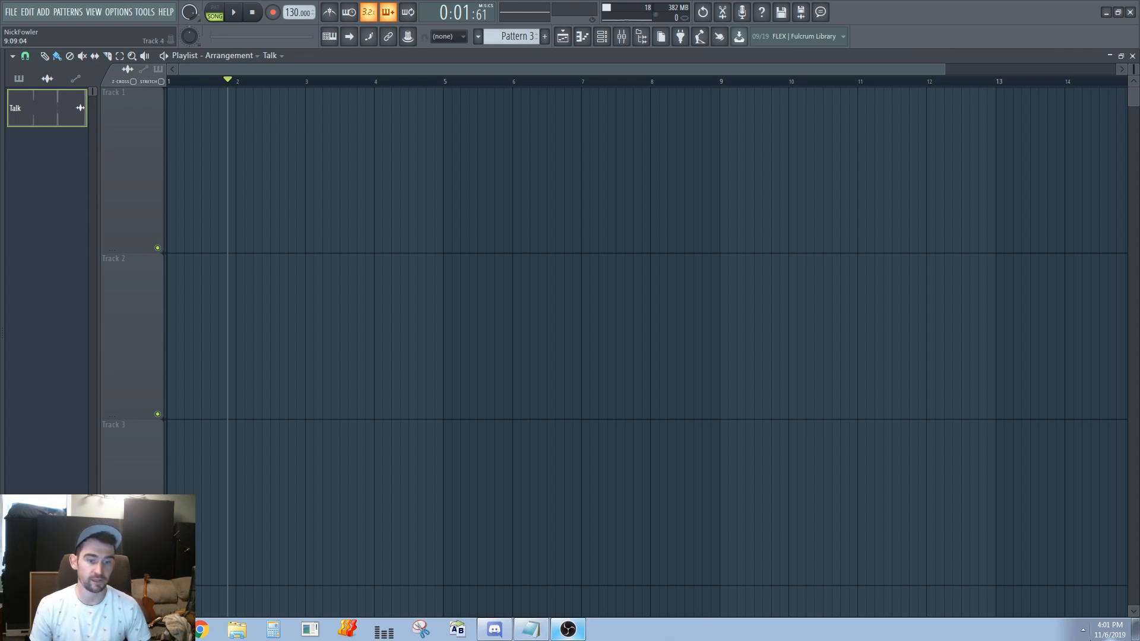
Create an automation clip for the project tempo
{"action": "left_click", "coordinate": [531, 630]}
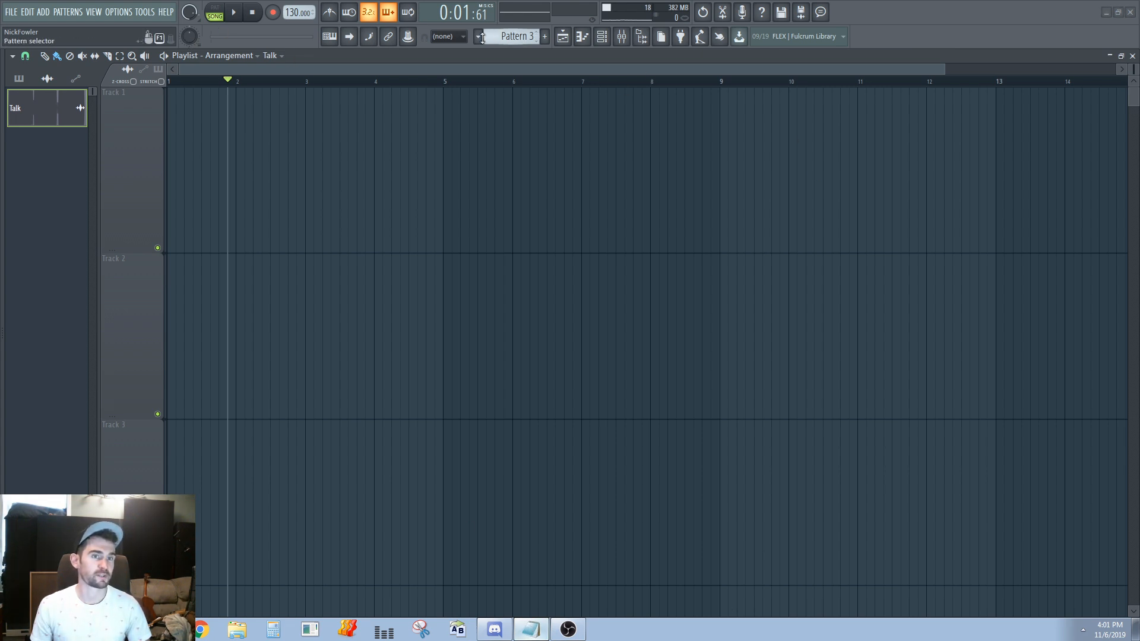
{"action": "right_click", "coordinate": [296, 13]}
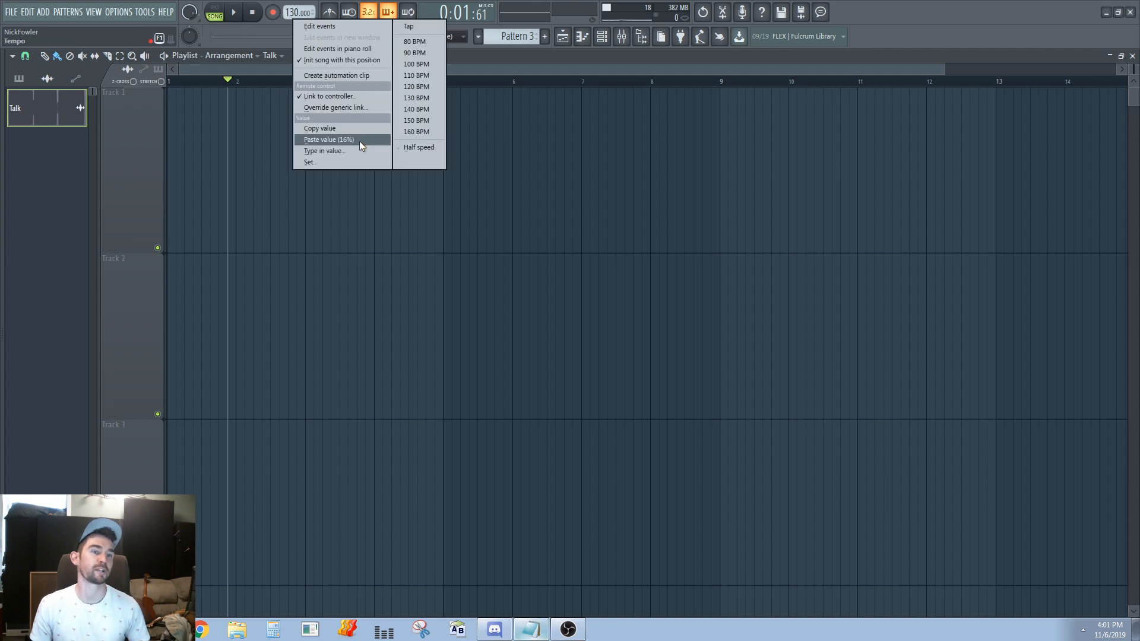
{"action": "left_click", "coordinate": [336, 75]}
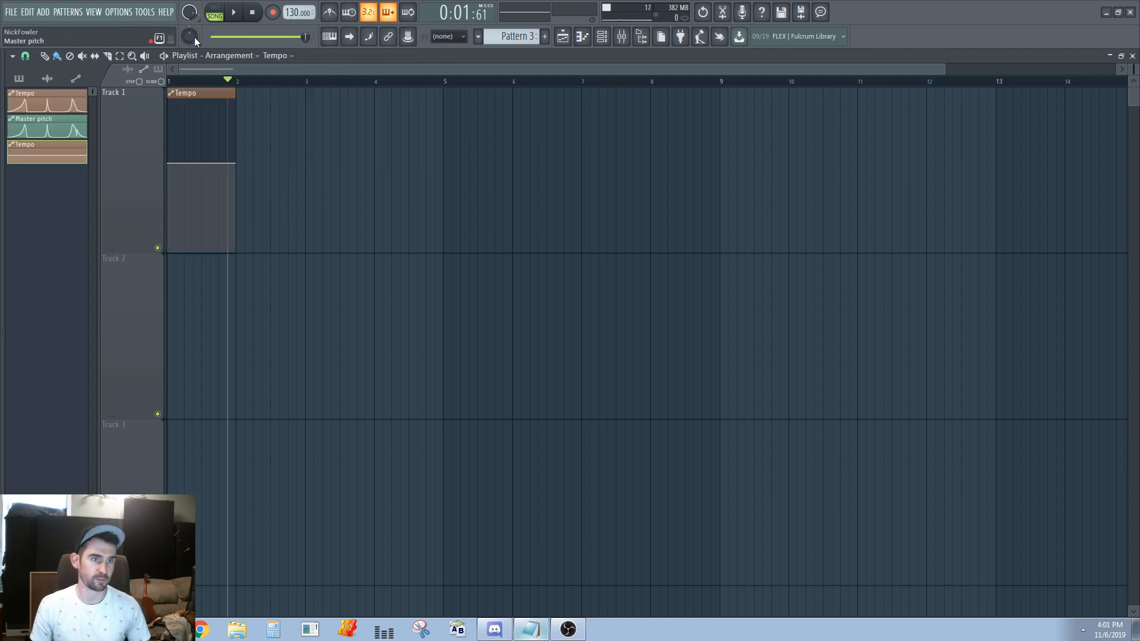
Add five control points at alternating low and high levels to the tempo clip to form a wavy curve
{"action": "scroll", "coordinate": [257, 153], "scroll_direction": "up", "scroll_amount": 6}
{"action": "scroll", "coordinate": [204, 236], "scroll_direction": "down", "scroll_amount": 6}
{"action": "right_click", "coordinate": [211, 173]}
{"action": "right_click", "coordinate": [225, 136]}
{"action": "right_click", "coordinate": [255, 217]}
{"action": "right_click", "coordinate": [298, 102]}
{"action": "right_click", "coordinate": [359, 212]}
{"action": "scroll", "coordinate": [238, 252], "scroll_direction": "up", "scroll_amount": 4}
{"action": "scroll", "coordinate": [267, 225], "scroll_direction": "down", "scroll_amount": 3}
Return the playhead to the song start and slice the tempo clip one step after its beginning
{"action": "left_click", "coordinate": [170, 81]}
{"action": "scroll", "coordinate": [159, 178], "scroll_direction": "up", "scroll_amount": 5}
{"action": "scroll", "coordinate": [162, 185], "scroll_direction": "down", "scroll_amount": 3}
{"action": "key", "text": "c"}
{"action": "left_click_drag", "start_coordinate": [200, 119], "coordinate": [201, 252]}
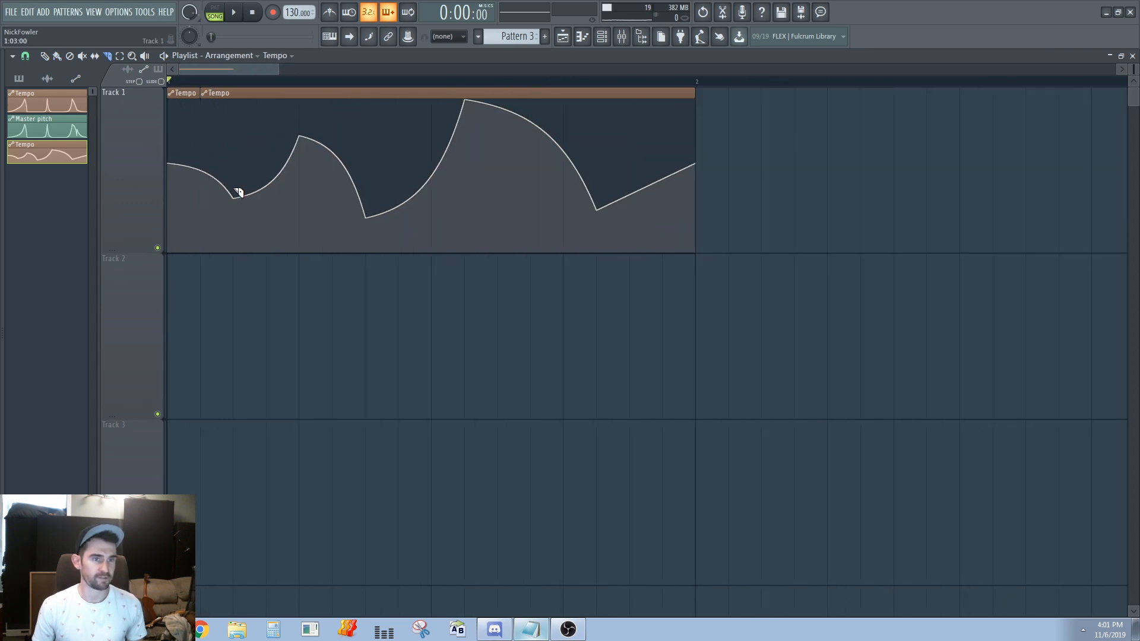
Remove the section between the first slice and the curve's first peak, and move the remainder against the first piece
{"action": "left_click", "coordinate": [280, 175]}
{"action": "right_click", "coordinate": [272, 96]}
{"action": "left_click_drag", "start_coordinate": [348, 95], "coordinate": [262, 101]}
Slice the remaining tempo clip twice, remove the section between the cuts, and close the gap to leave three adjoining pieces
{"action": "scroll", "coordinate": [267, 136], "scroll_direction": "up", "scroll_amount": 3}
{"action": "key", "text": "c"}
{"action": "left_click_drag", "start_coordinate": [273, 143], "coordinate": [272, 256]}
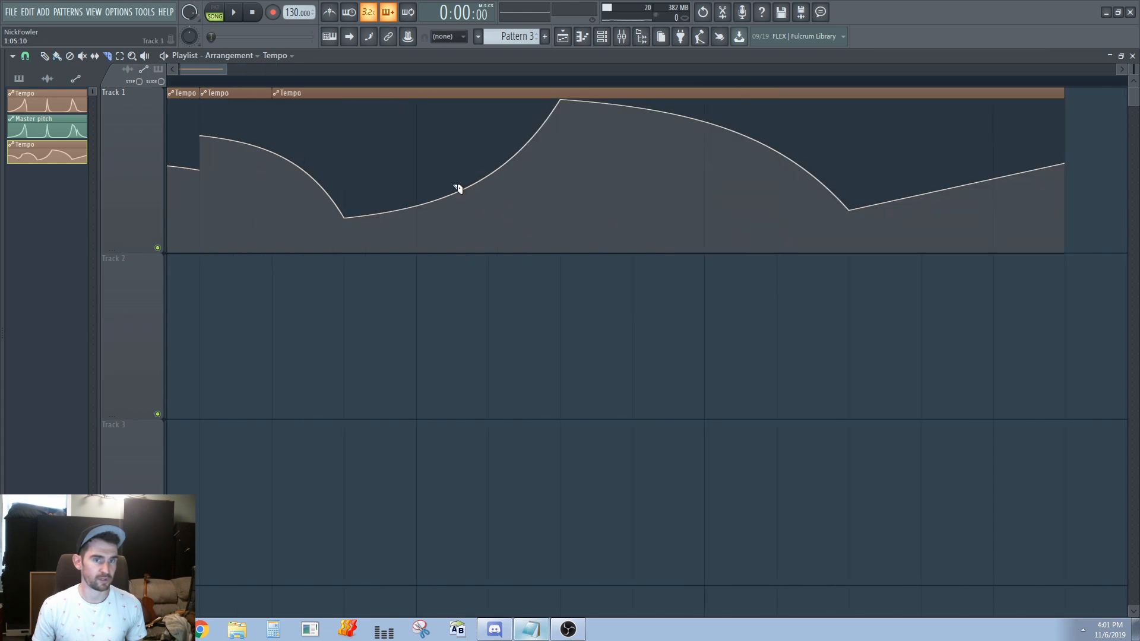
{"action": "left_click_drag", "start_coordinate": [490, 155], "coordinate": [487, 210]}
{"action": "key", "text": "b"}
{"action": "scroll", "coordinate": [542, 116], "scroll_direction": "left", "scroll_amount": 1}
{"action": "left_click_drag", "start_coordinate": [563, 95], "coordinate": [350, 103]}
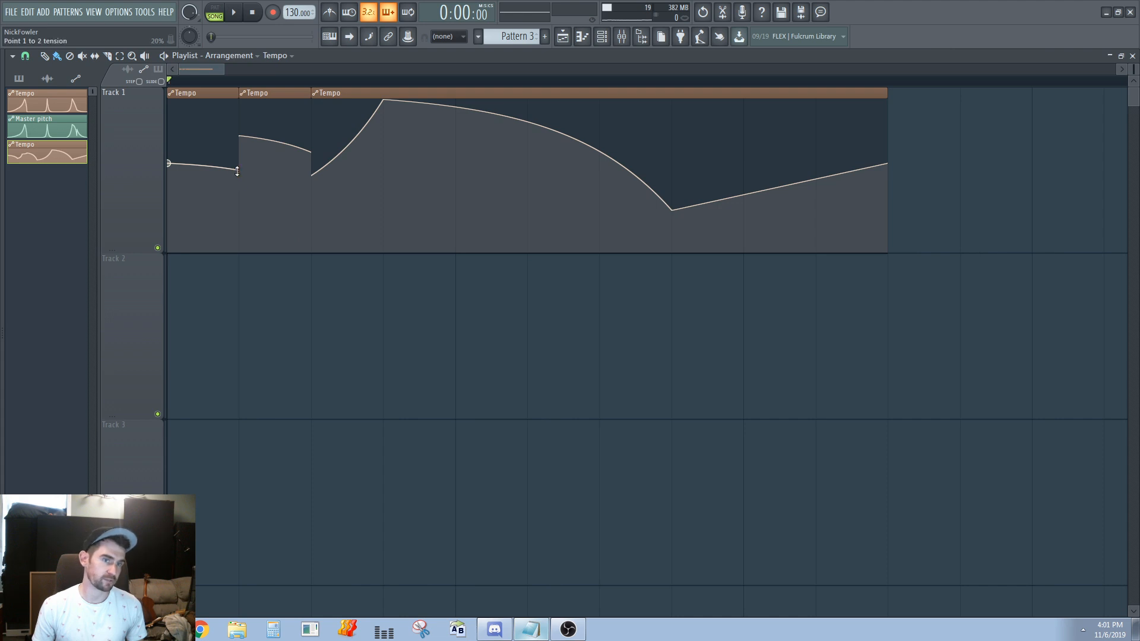
Lengthen the first tempo clip slightly and reposition the second and third clips together against its new end
{"action": "scroll", "coordinate": [254, 89], "scroll_direction": "down", "scroll_amount": 2}
{"action": "left_click_drag", "start_coordinate": [226, 251], "coordinate": [317, 96]}
{"action": "left_click_drag", "start_coordinate": [208, 99], "coordinate": [368, 127]}
{"action": "scroll", "coordinate": [211, 124], "scroll_direction": "up", "scroll_amount": 2}
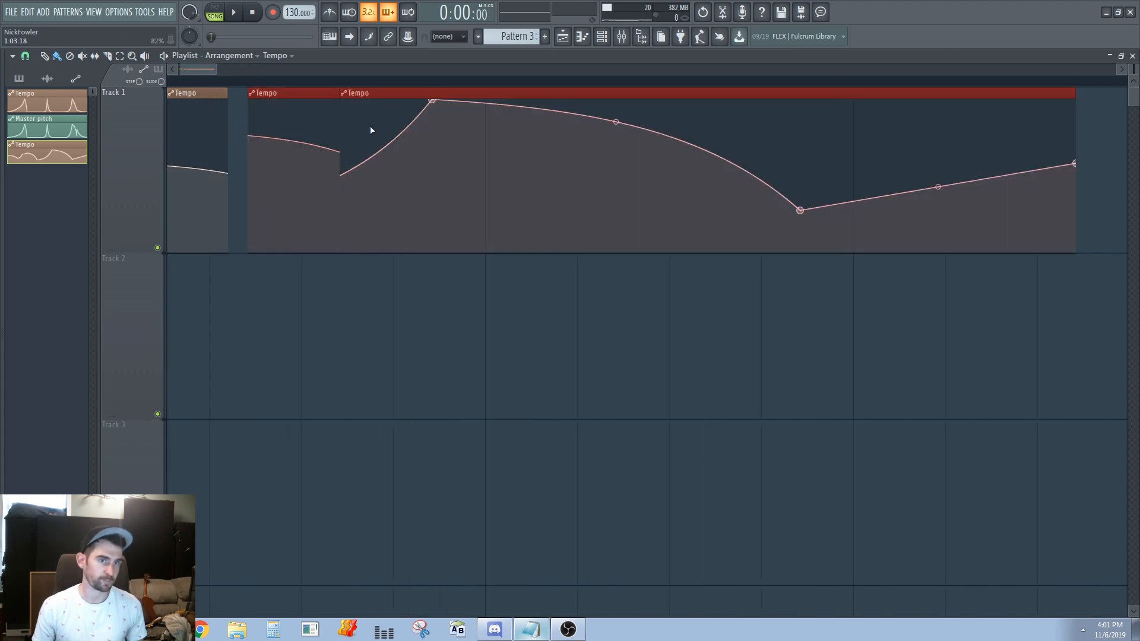
{"action": "scroll", "coordinate": [290, 91], "scroll_direction": "up", "scroll_amount": 1}
{"action": "left_click_drag", "start_coordinate": [290, 91], "coordinate": [262, 92]}
{"action": "left_click", "coordinate": [213, 300]}
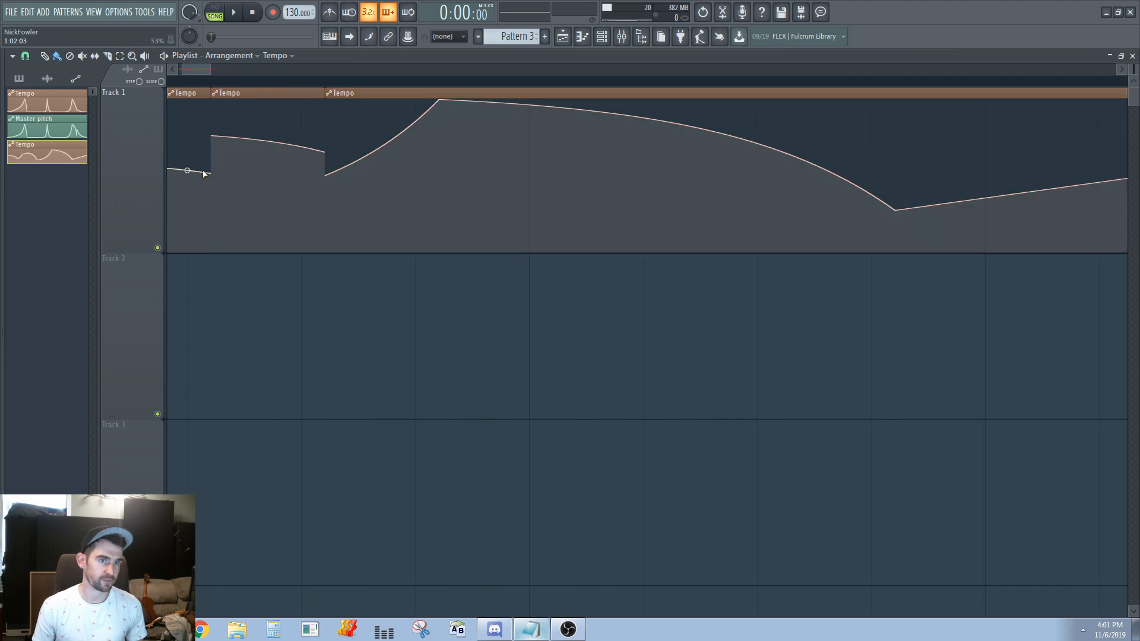
Trim the beginning off the second tempo clip and move the rest against the end of the first clip
{"action": "left_click_drag", "start_coordinate": [212, 174], "coordinate": [313, 200]}
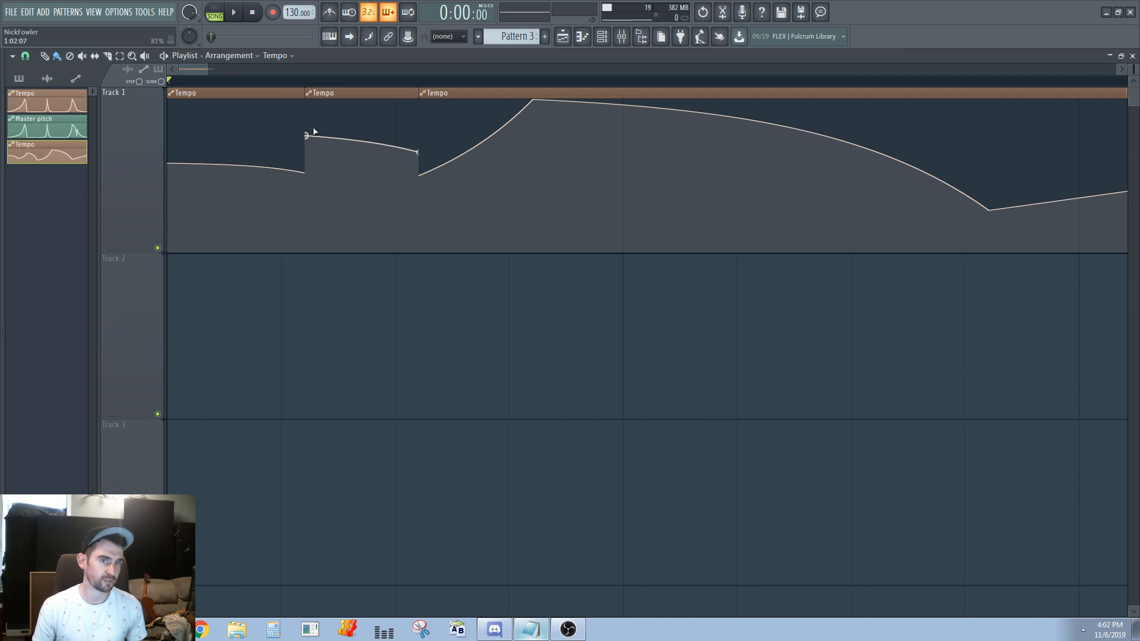
{"action": "right_click", "coordinate": [344, 118], "text": "shift"}
{"action": "right_click", "coordinate": [333, 95]}
{"action": "left_click_drag", "start_coordinate": [360, 91], "coordinate": [323, 90]}
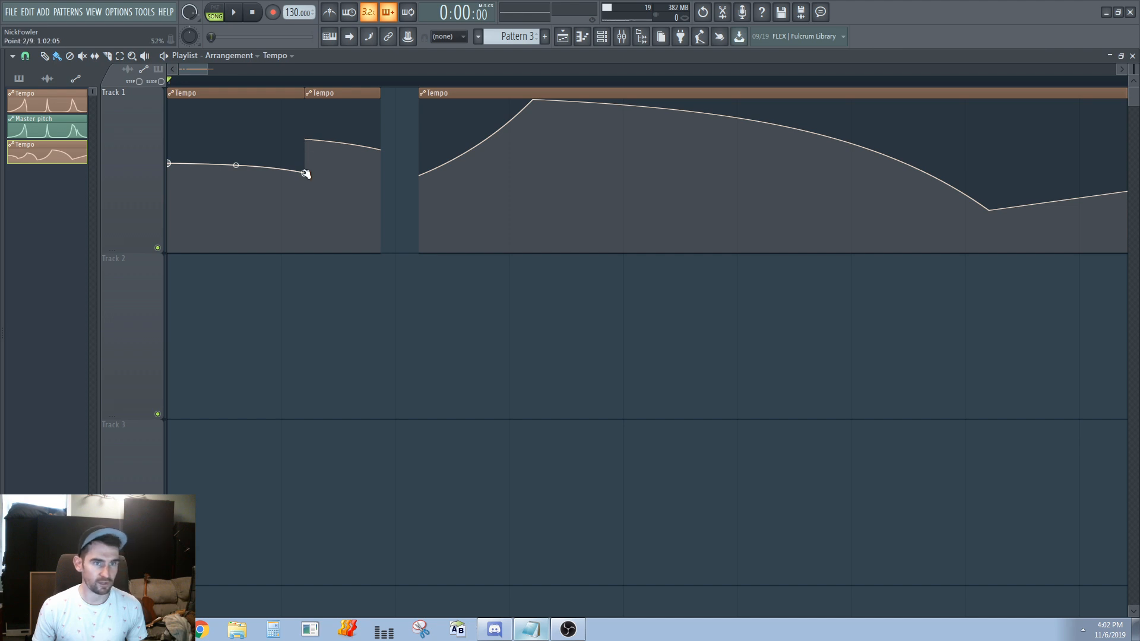
Reset the curve tension in the first tempo clip to make its line straight
{"action": "right_click", "coordinate": [236, 163]}
{"action": "key", "text": "ctrl+z"}
{"action": "right_click", "coordinate": [236, 165]}
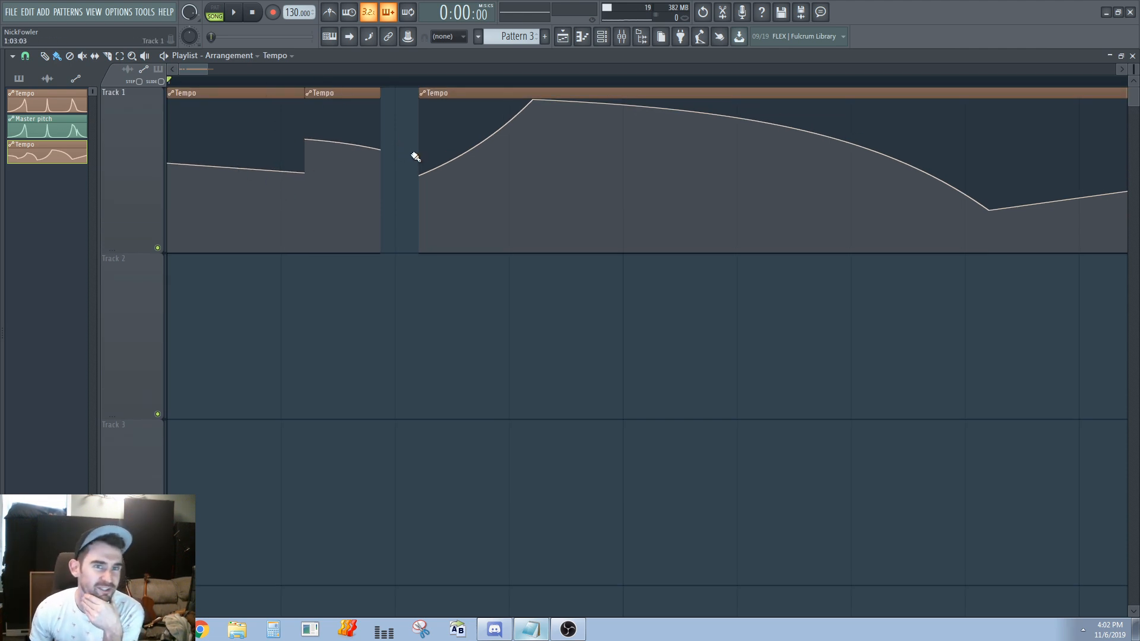
Reposition the third tempo clip, lengthen the second to meet it, and set their shared edge at 1:03:00
{"action": "left_click_drag", "start_coordinate": [441, 92], "coordinate": [403, 94]}
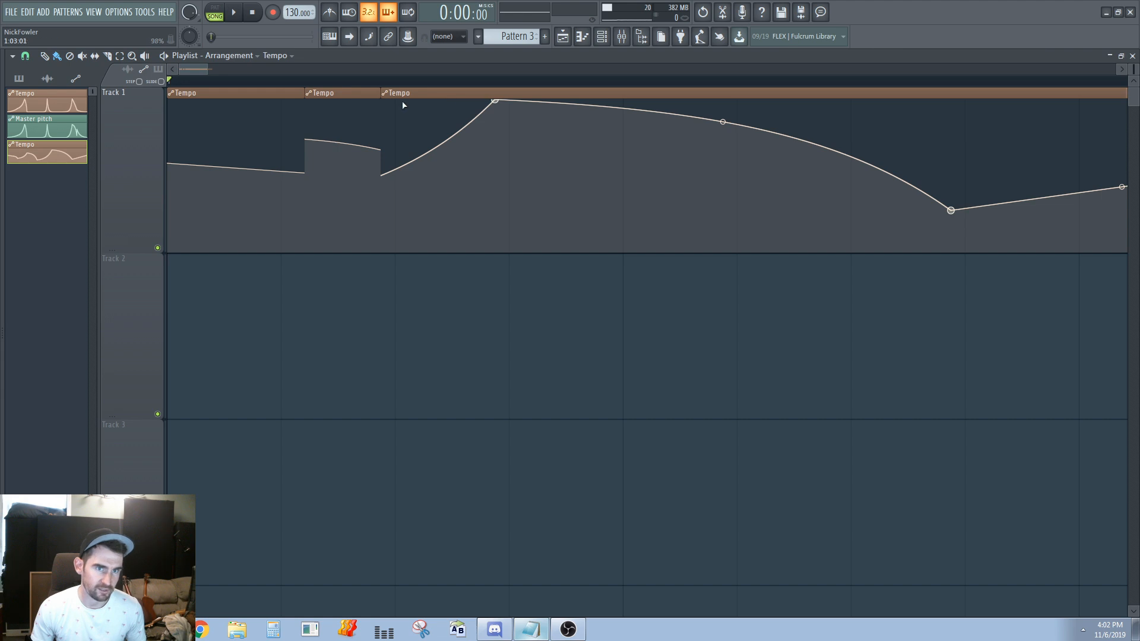
{"action": "left_click_drag", "start_coordinate": [402, 94], "coordinate": [475, 95]}
{"action": "left_click_drag", "start_coordinate": [372, 109], "coordinate": [455, 113]}
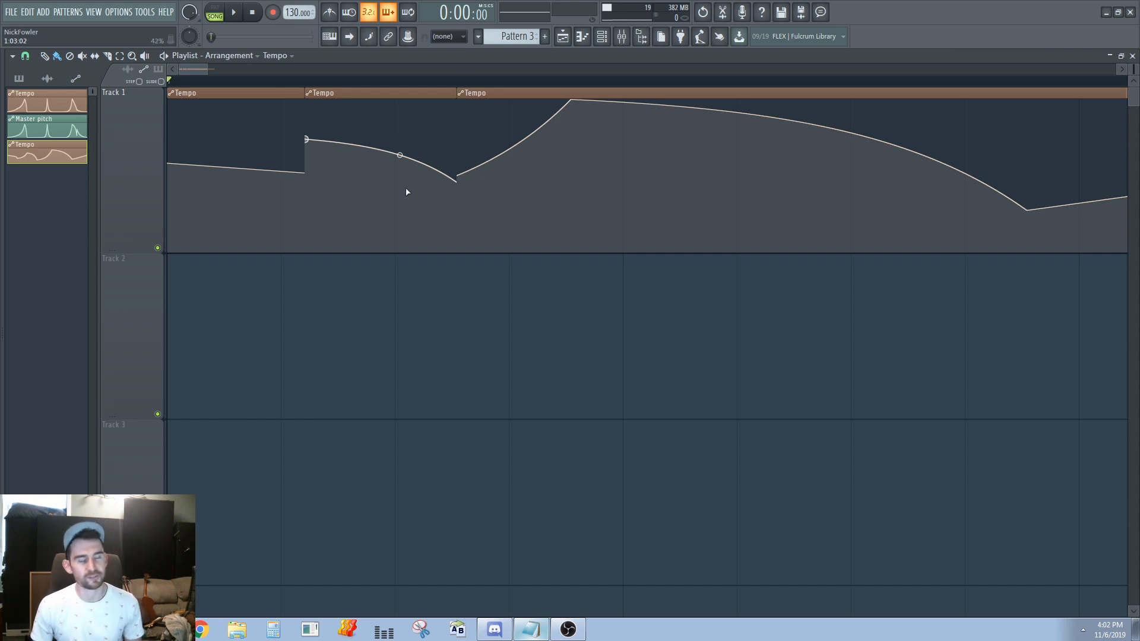
{"action": "left_click_drag", "start_coordinate": [434, 109], "coordinate": [400, 98]}
{"action": "left_click", "coordinate": [386, 331]}
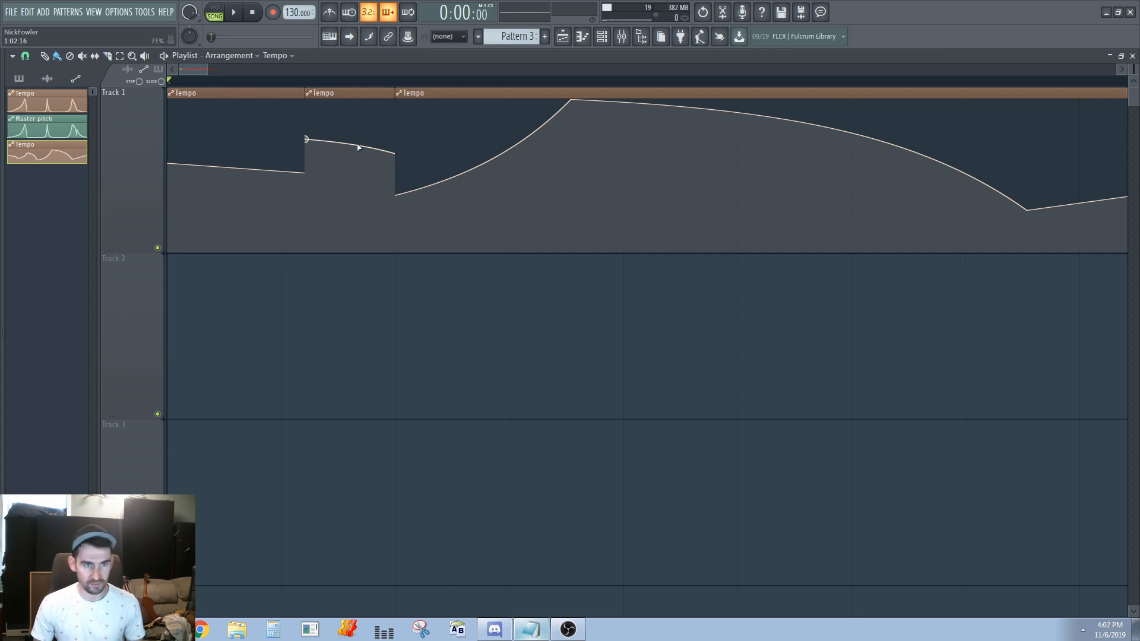
Add a control point at the end of the second tempo clip and straighten its line
{"action": "right_click", "coordinate": [398, 153]}
{"action": "key", "text": "ctrl+z"}
{"action": "right_click", "coordinate": [392, 151]}
{"action": "left_click_drag", "start_coordinate": [395, 152], "coordinate": [397, 155]}
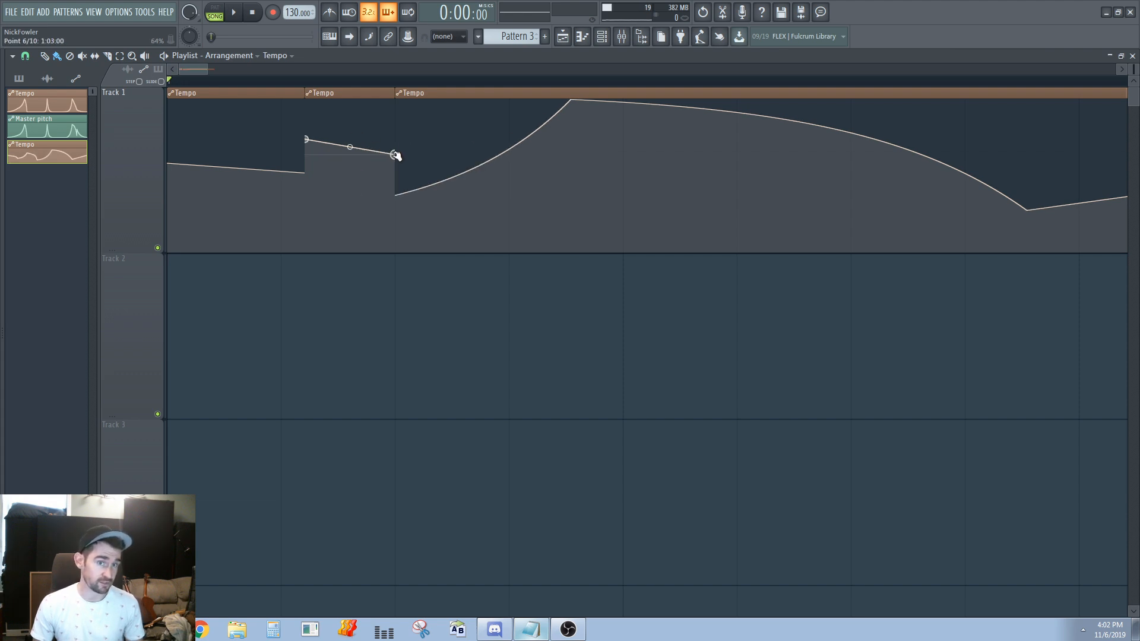
Add a control point to the third tempo clip's curve and place it at the clip's start
{"action": "right_click", "coordinate": [405, 194]}
{"action": "left_click_drag", "start_coordinate": [406, 194], "coordinate": [396, 194]}
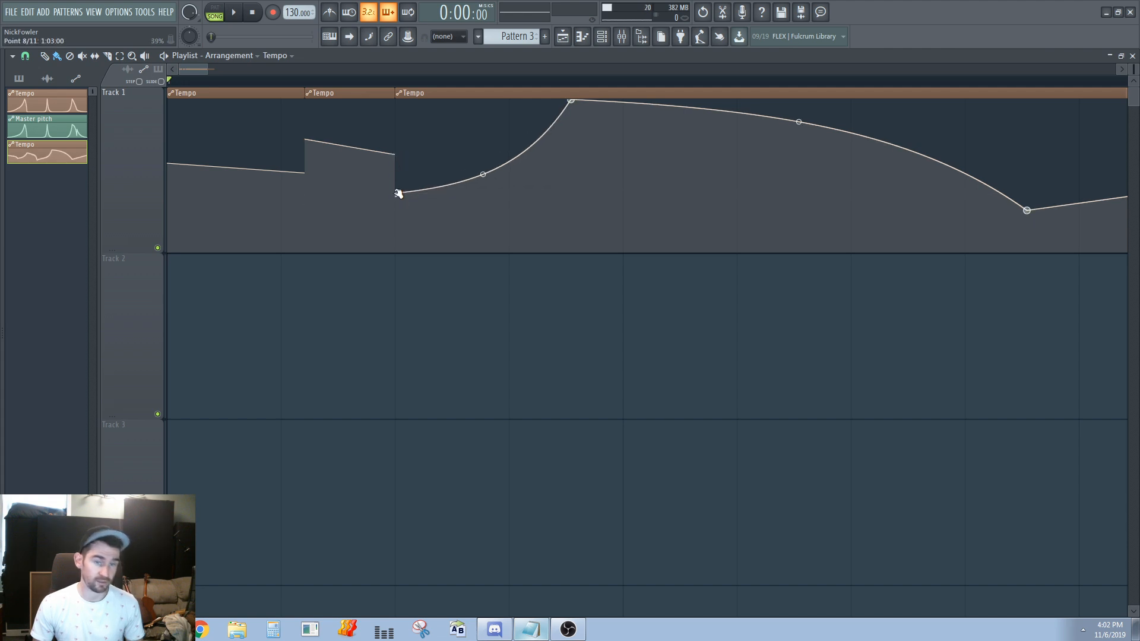
Cut the third tempo clip before its peak and delete the remainder
{"action": "scroll", "coordinate": [225, 170], "scroll_direction": "down", "scroll_amount": 2}
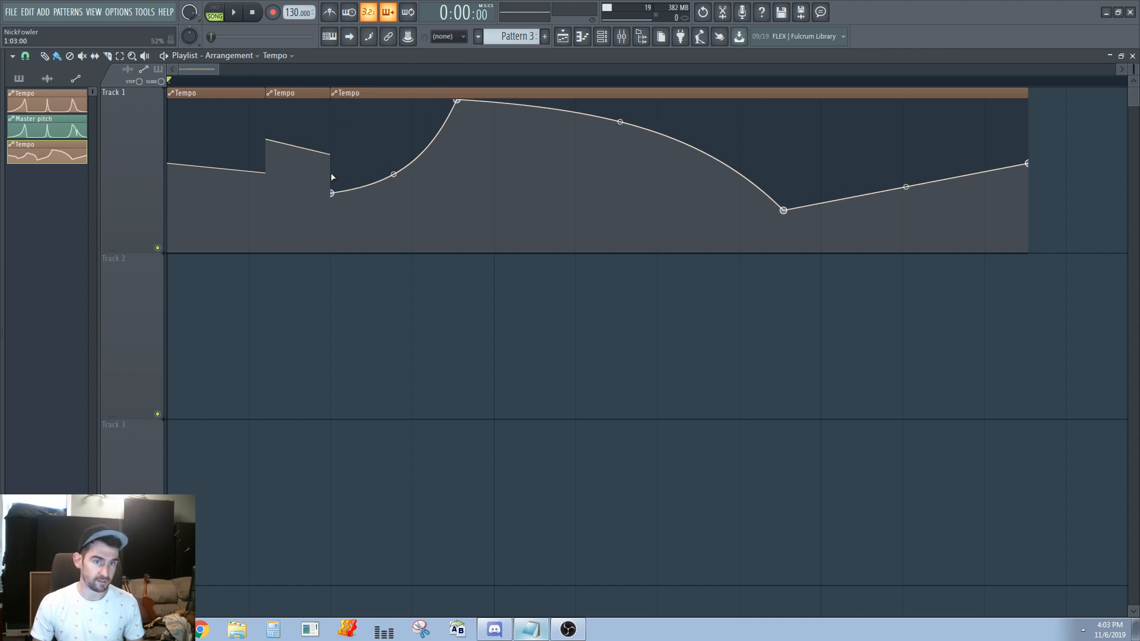
{"action": "right_click", "coordinate": [439, 136], "text": "shift"}
{"action": "right_click", "coordinate": [449, 191]}
{"action": "scroll", "coordinate": [457, 249], "scroll_direction": "down", "scroll_amount": 2}
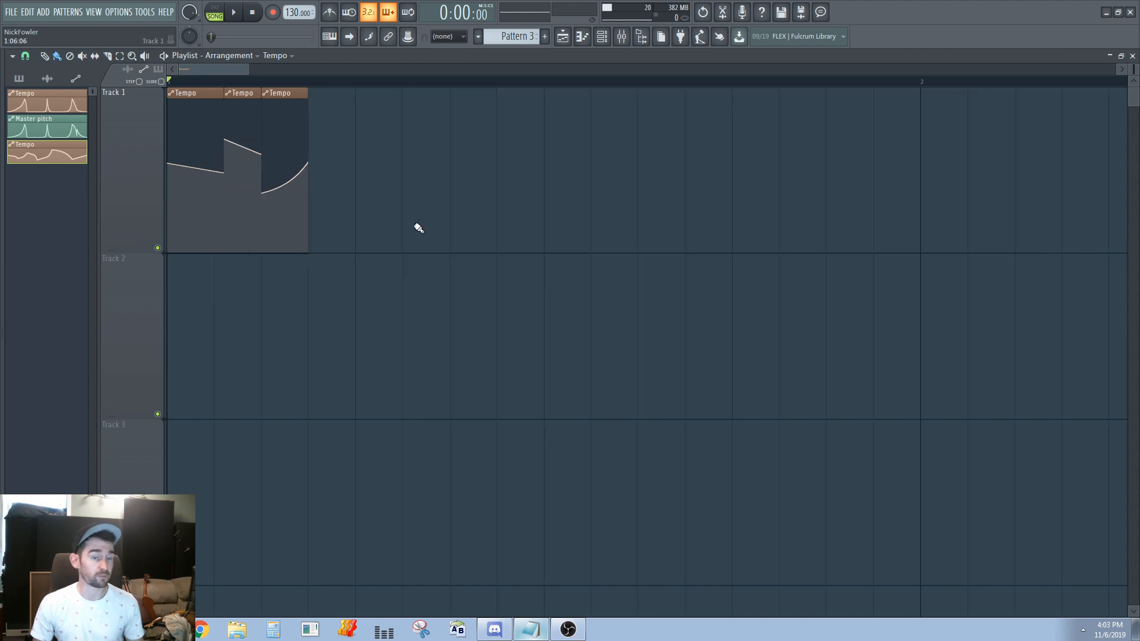
{"action": "scroll", "coordinate": [280, 154], "scroll_direction": "up", "scroll_amount": 3}
{"action": "key", "text": "ctrl+a"}
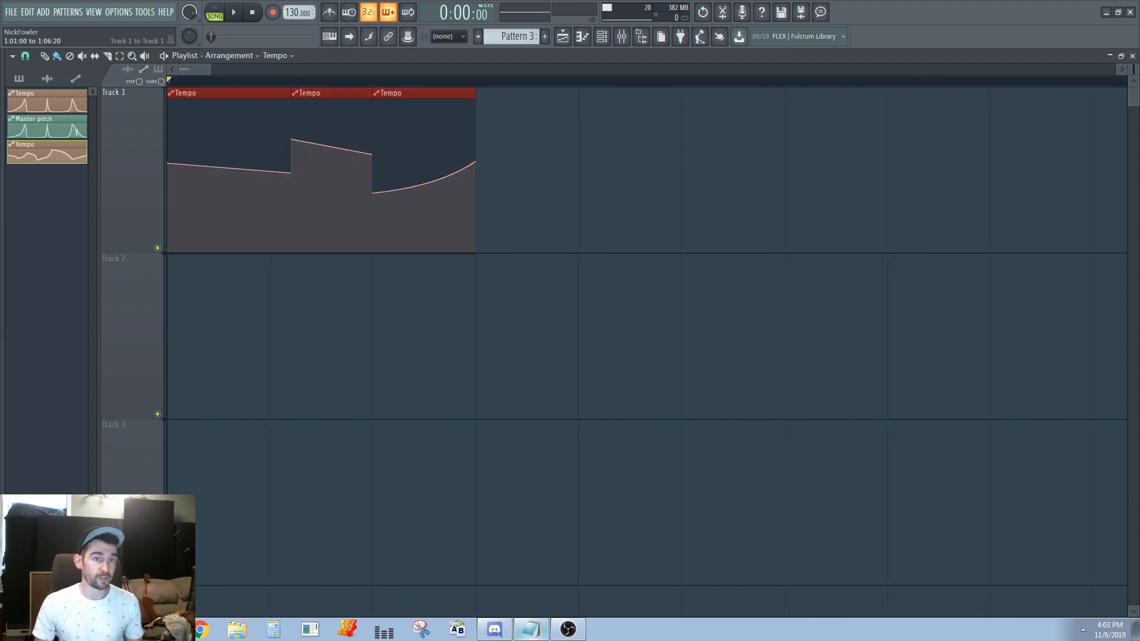
{"action": "left_click", "coordinate": [538, 194], "text": "ctrl"}
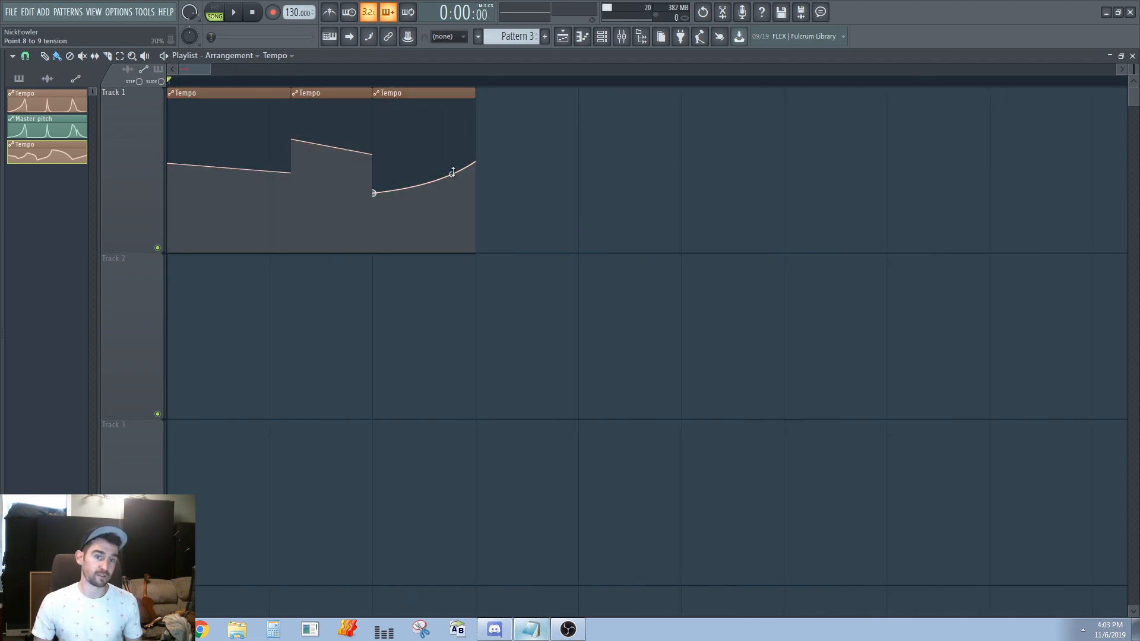
Adjust the curve tension of the rising segment in the third tempo clip
{"action": "right_click", "coordinate": [452, 177]}
{"action": "key", "text": "ctrl+z"}
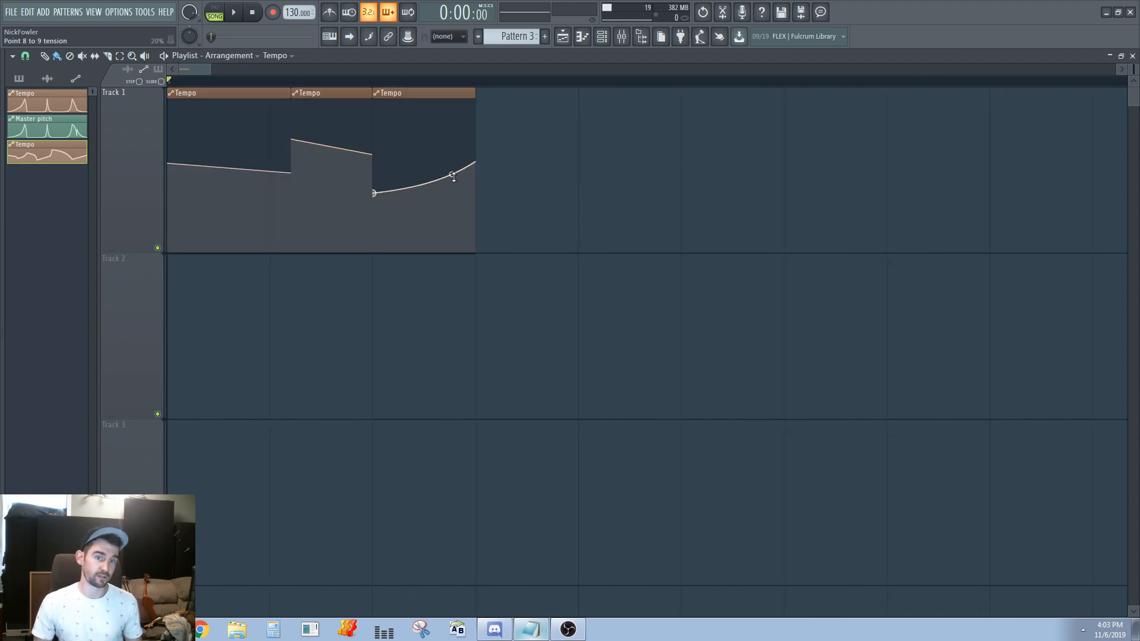
{"action": "right_click", "coordinate": [453, 178]}
{"action": "left_click_drag", "start_coordinate": [451, 146], "coordinate": [452, 170]}
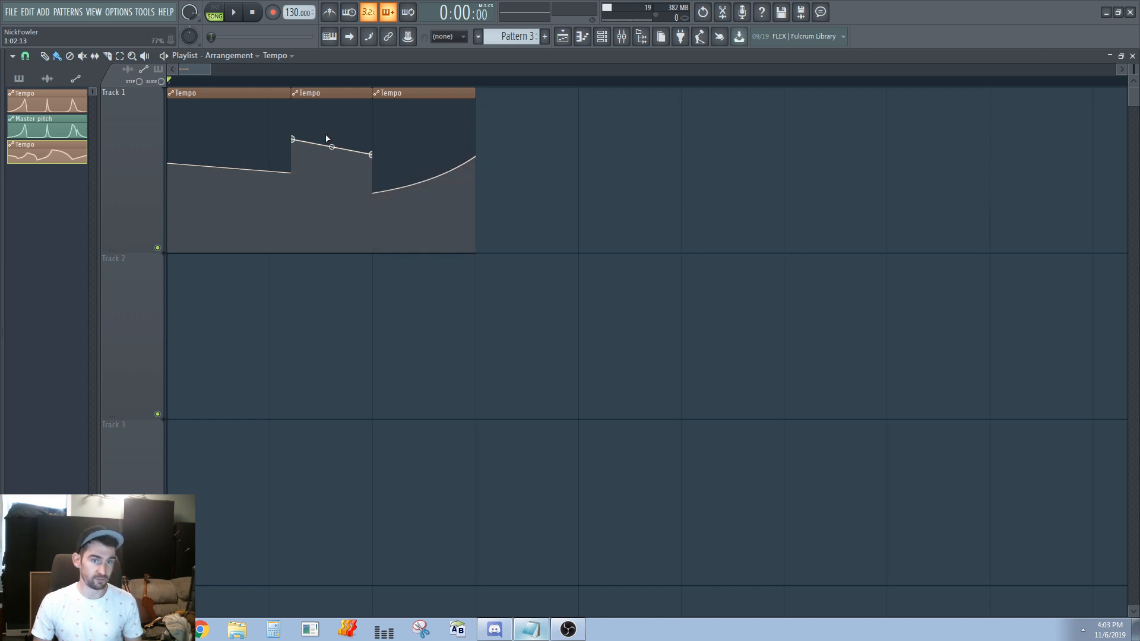
{"action": "scroll", "coordinate": [417, 204], "scroll_direction": "down", "scroll_amount": 3}
{"action": "key", "text": "ctrl+a"}
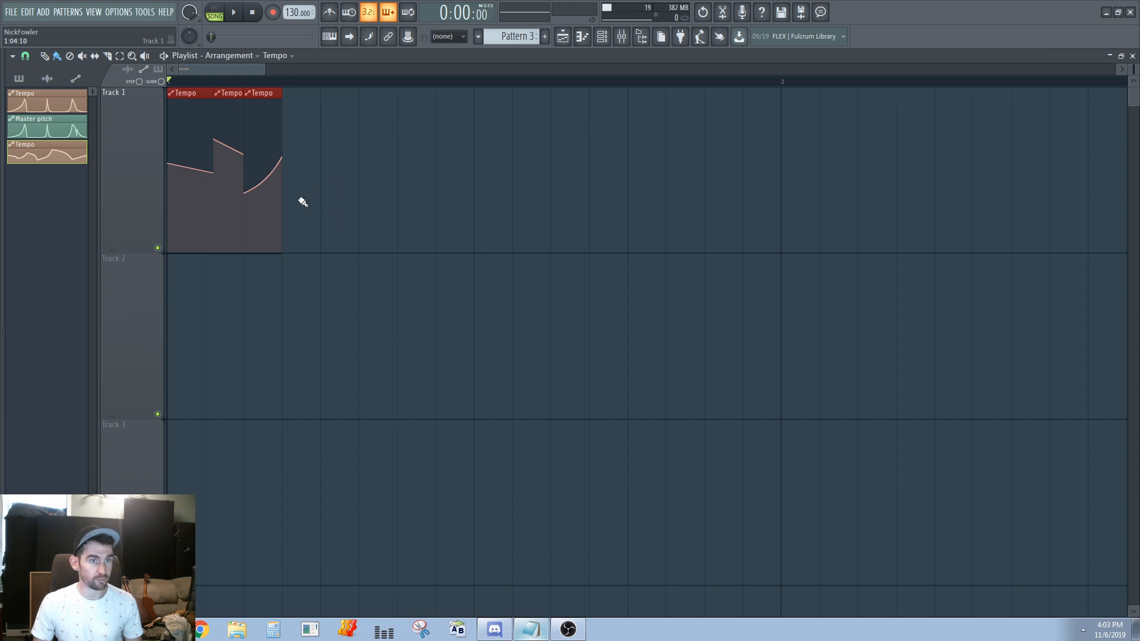
{"action": "key", "text": "ctrl+d"}
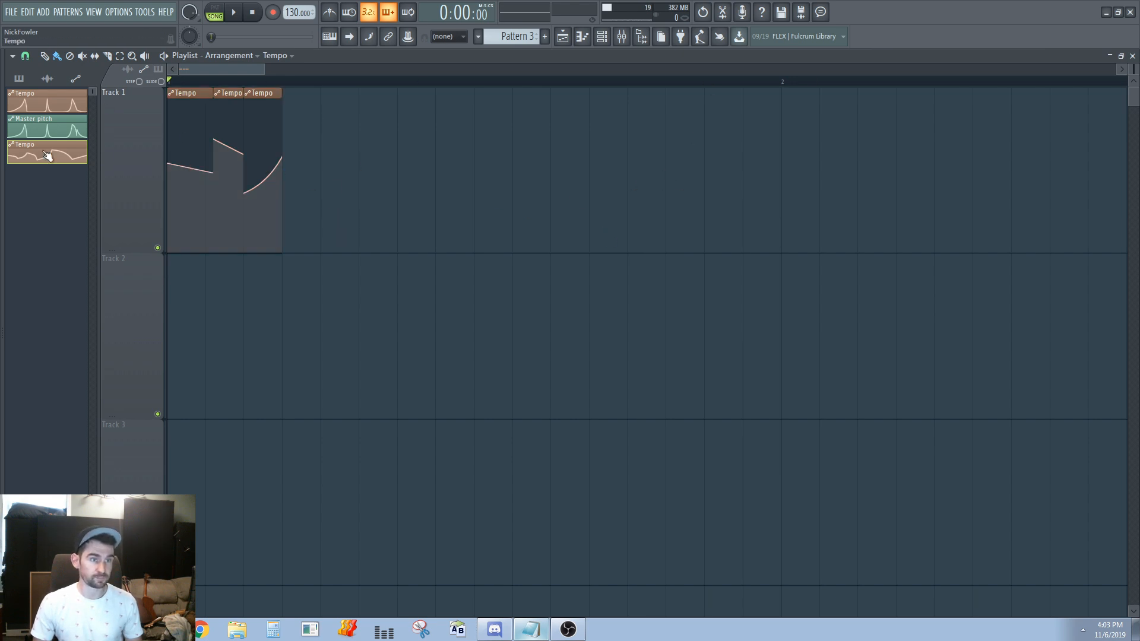
Create an automation clip for the master pitch
{"action": "right_click", "coordinate": [188, 35]}
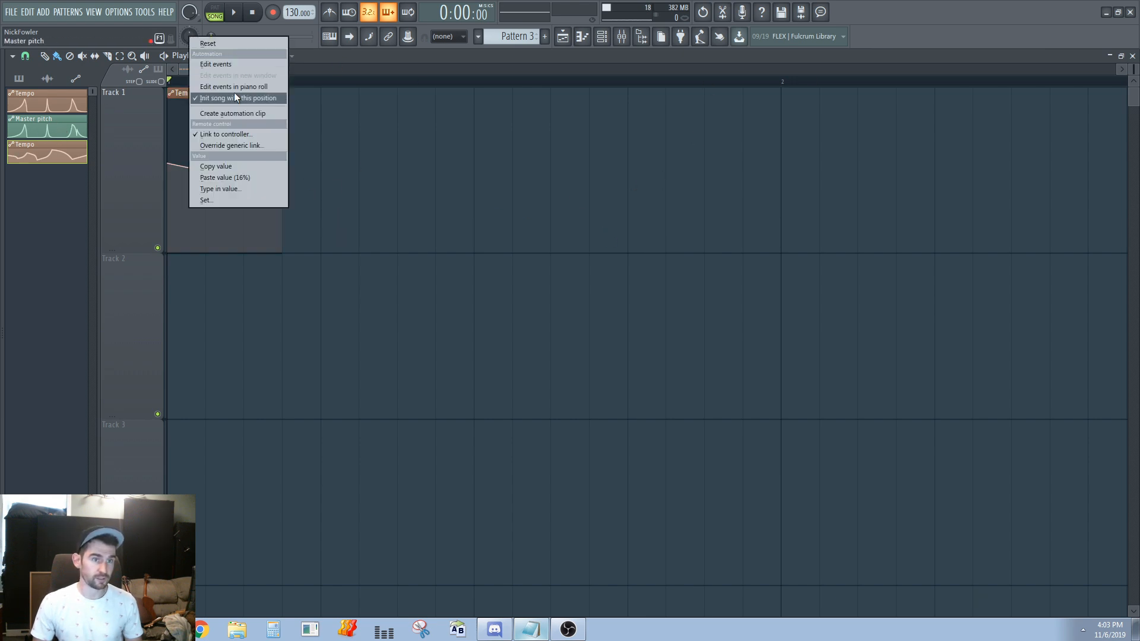
{"action": "left_click", "coordinate": [250, 114]}
{"action": "scroll", "coordinate": [514, 230], "scroll_direction": "down", "scroll_amount": 1}
{"action": "scroll", "coordinate": [115, 184], "scroll_direction": "up", "scroll_amount": 3}
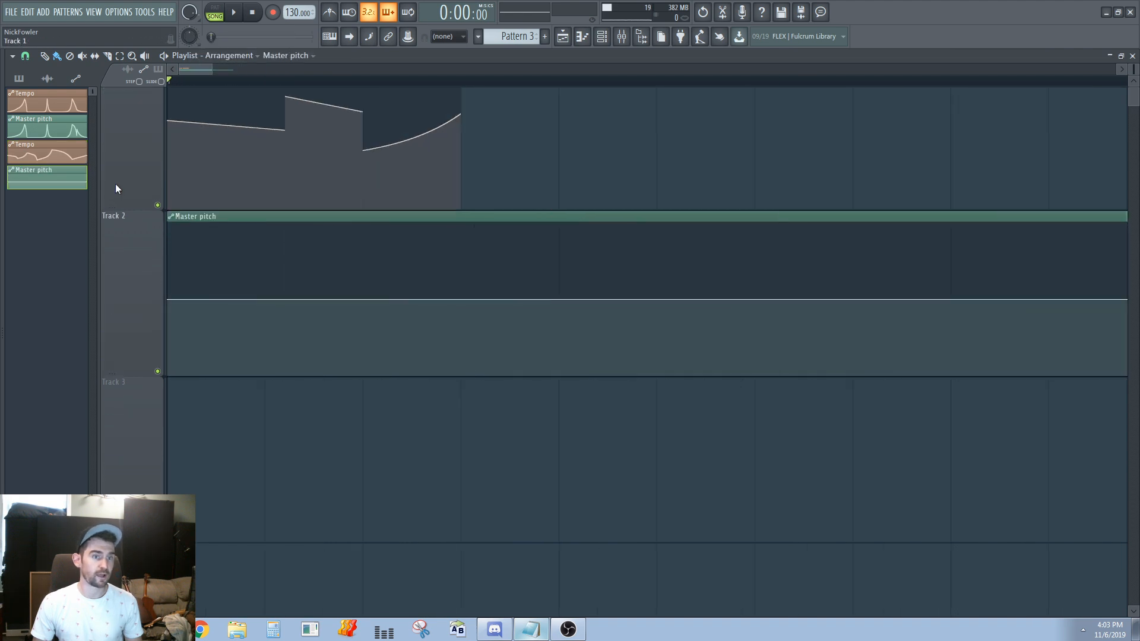
{"action": "scroll", "coordinate": [178, 151], "scroll_direction": "up", "scroll_amount": 1}
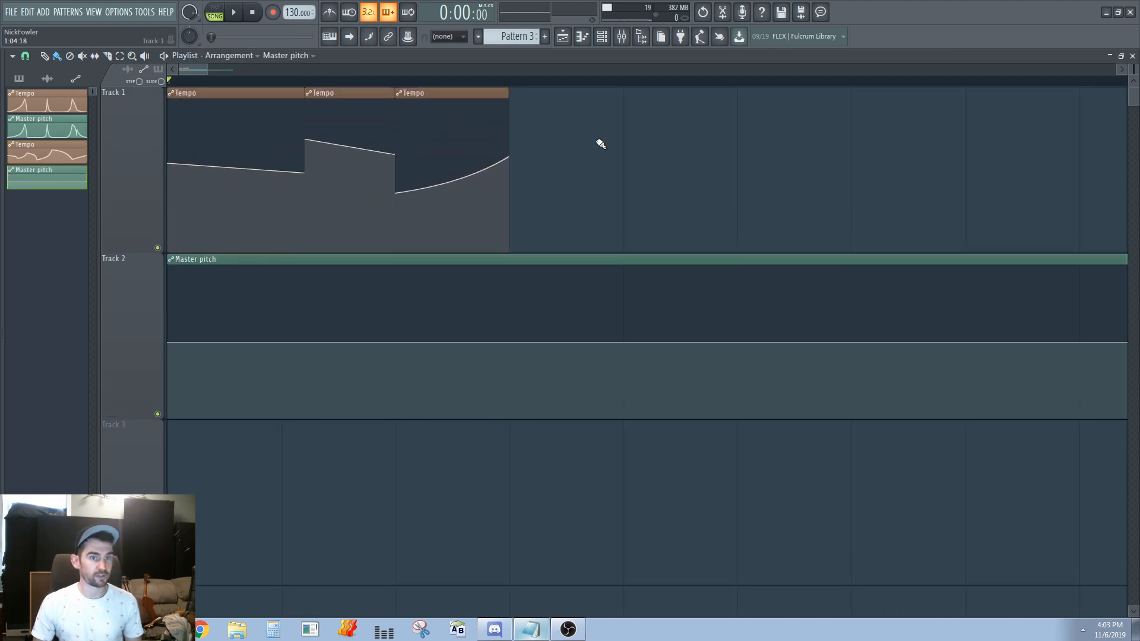
Delete the second and third tempo clips and lengthen the first one to about 13 steps
{"action": "right_click", "coordinate": [451, 149]}
{"action": "right_click", "coordinate": [371, 152]}
{"action": "left_click_drag", "start_coordinate": [306, 94], "coordinate": [1119, 226]}
{"action": "scroll", "coordinate": [860, 252], "scroll_direction": "down", "scroll_amount": 4}
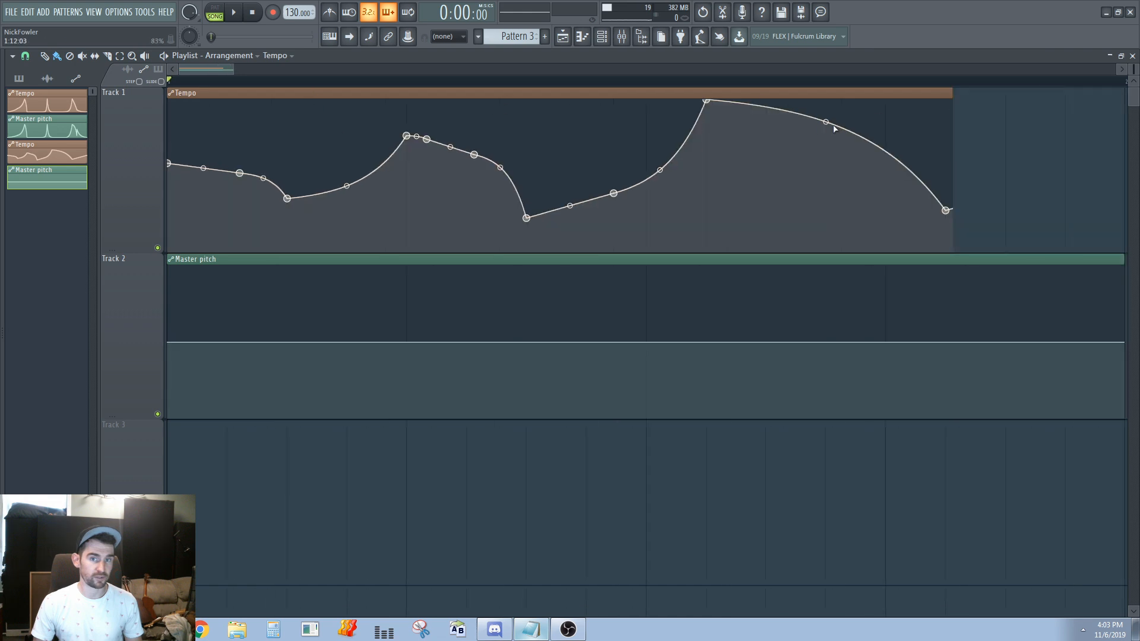
{"action": "left_click", "coordinate": [172, 95]}
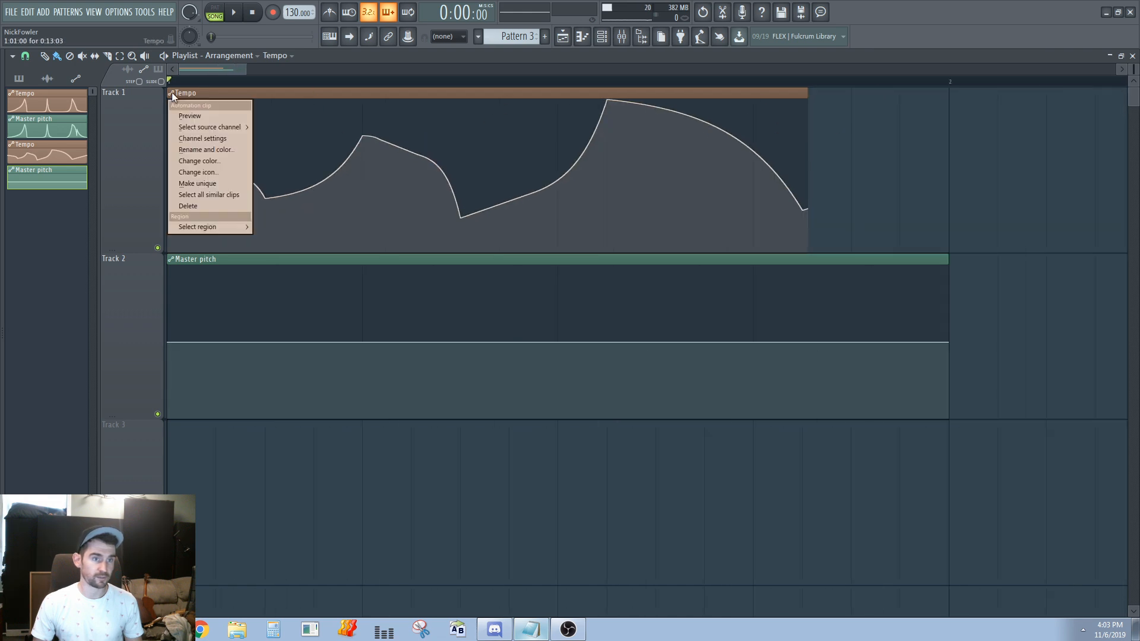
{"action": "left_click", "coordinate": [198, 447]}
{"action": "left_click", "coordinate": [172, 260]}
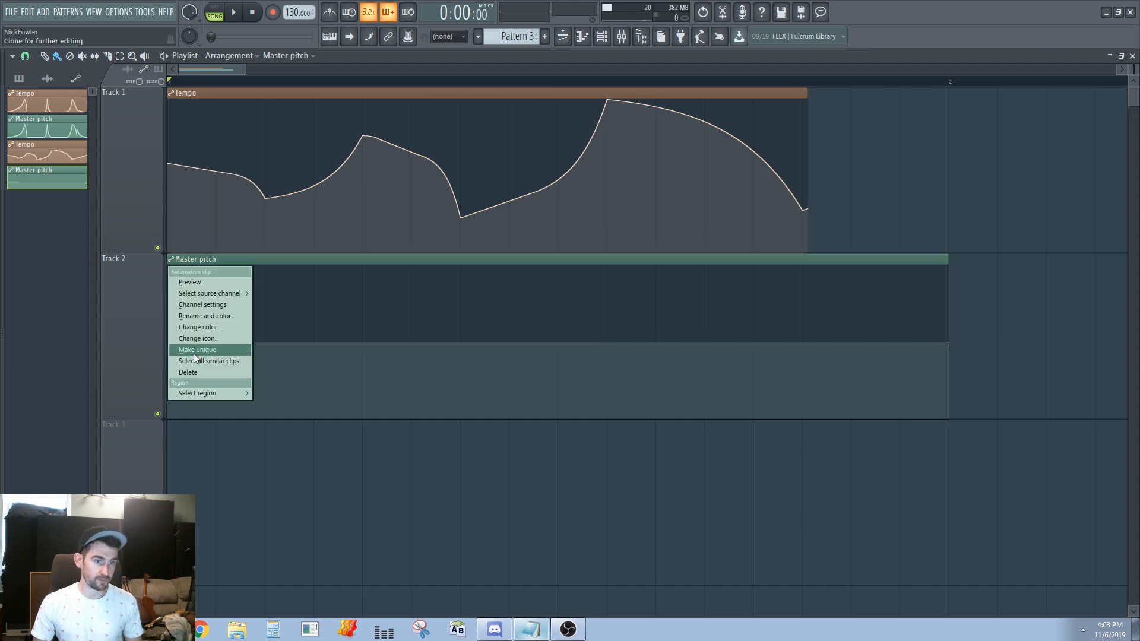
{"action": "left_click", "coordinate": [266, 483]}
Bend the straight segment after the tempo curve's lowest point into a gentle upward curve
{"action": "scroll", "coordinate": [191, 230], "scroll_direction": "up", "scroll_amount": 1}
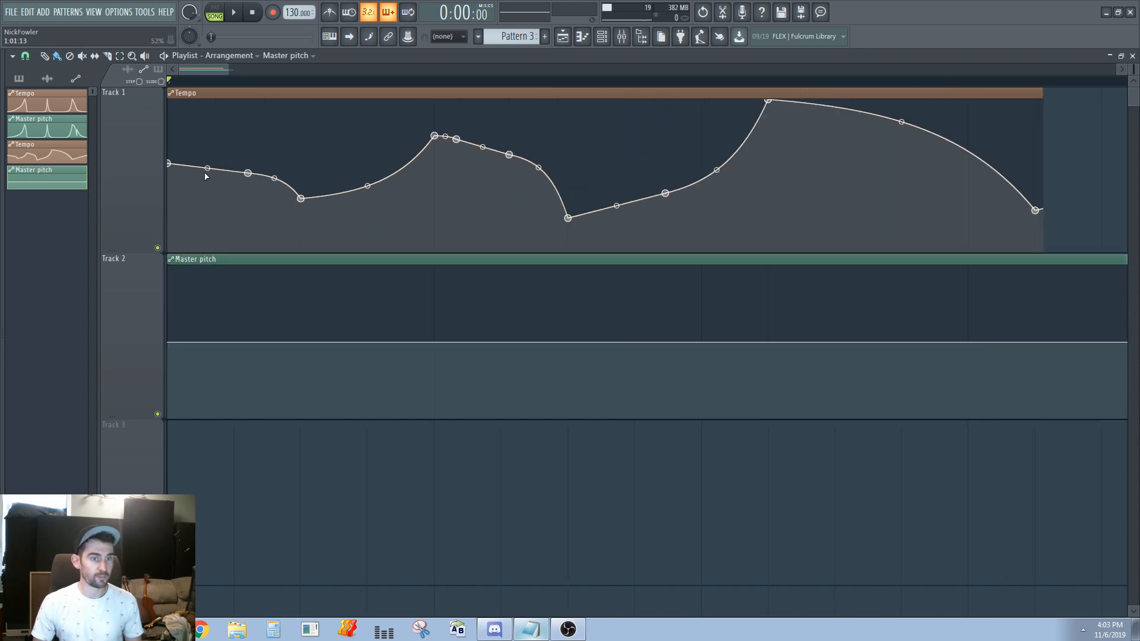
{"action": "scroll", "coordinate": [226, 222], "scroll_direction": "up", "scroll_amount": 3}
{"action": "scroll", "coordinate": [328, 189], "scroll_direction": "down", "scroll_amount": 4}
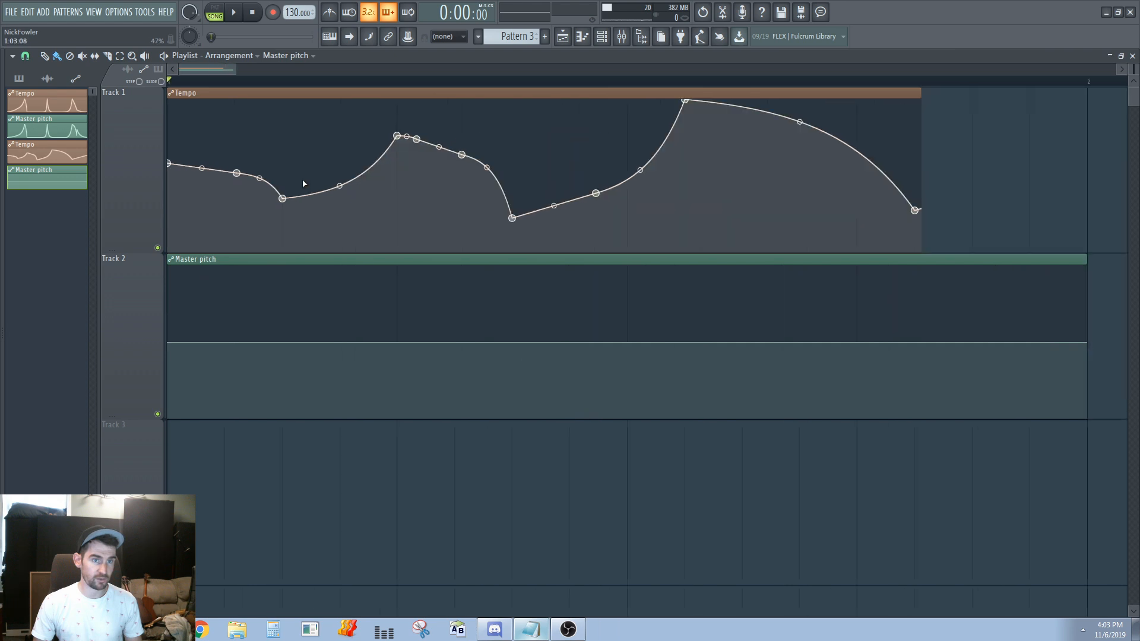
{"action": "scroll", "coordinate": [266, 338], "scroll_direction": "down", "scroll_amount": 3}
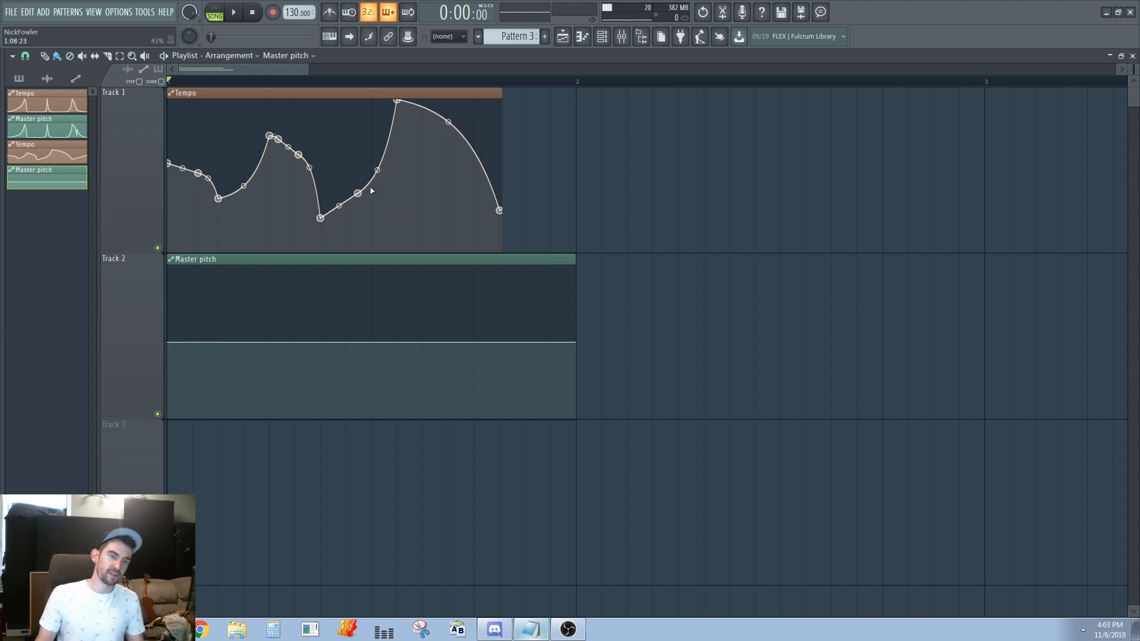
{"action": "left_click", "coordinate": [337, 202]}
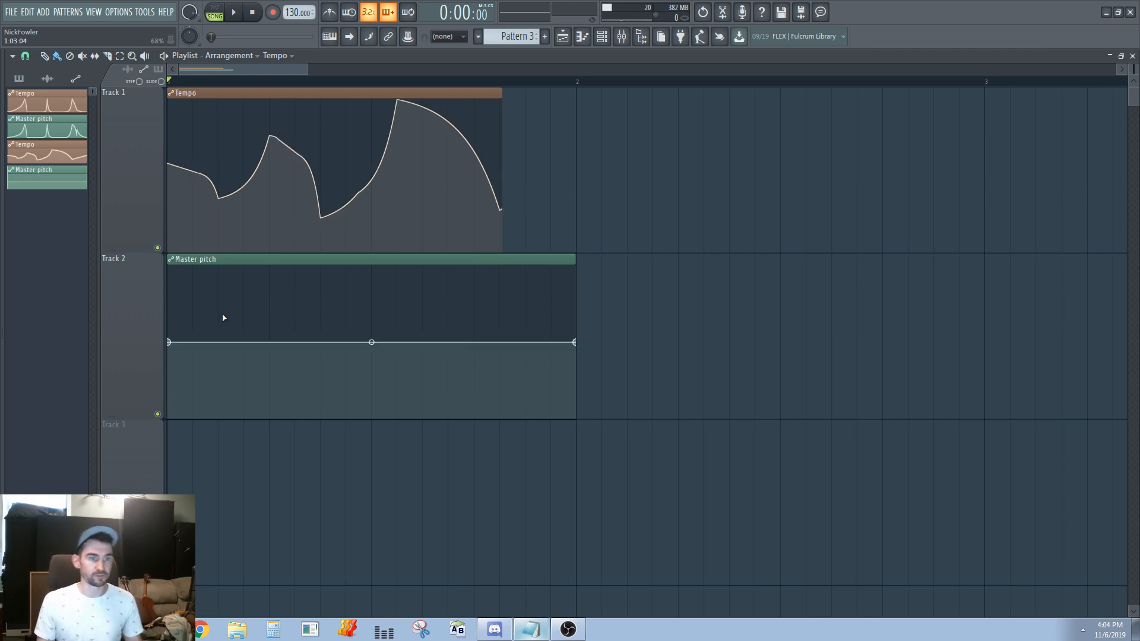
{"action": "scroll", "coordinate": [155, 319], "scroll_direction": "up", "scroll_amount": 5}
{"action": "scroll", "coordinate": [185, 162], "scroll_direction": "down", "scroll_amount": 2}
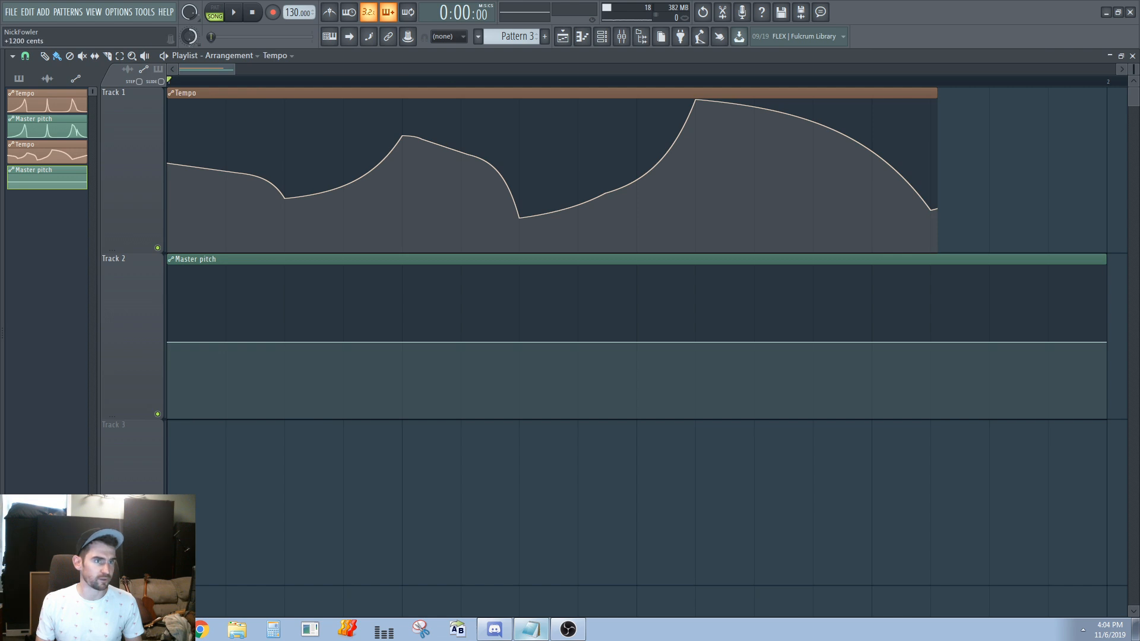
Try to match the master pitch clip's starting point to the tempo clip by copying its first point's value
{"action": "scroll", "coordinate": [240, 332], "scroll_direction": "down", "scroll_amount": 2}
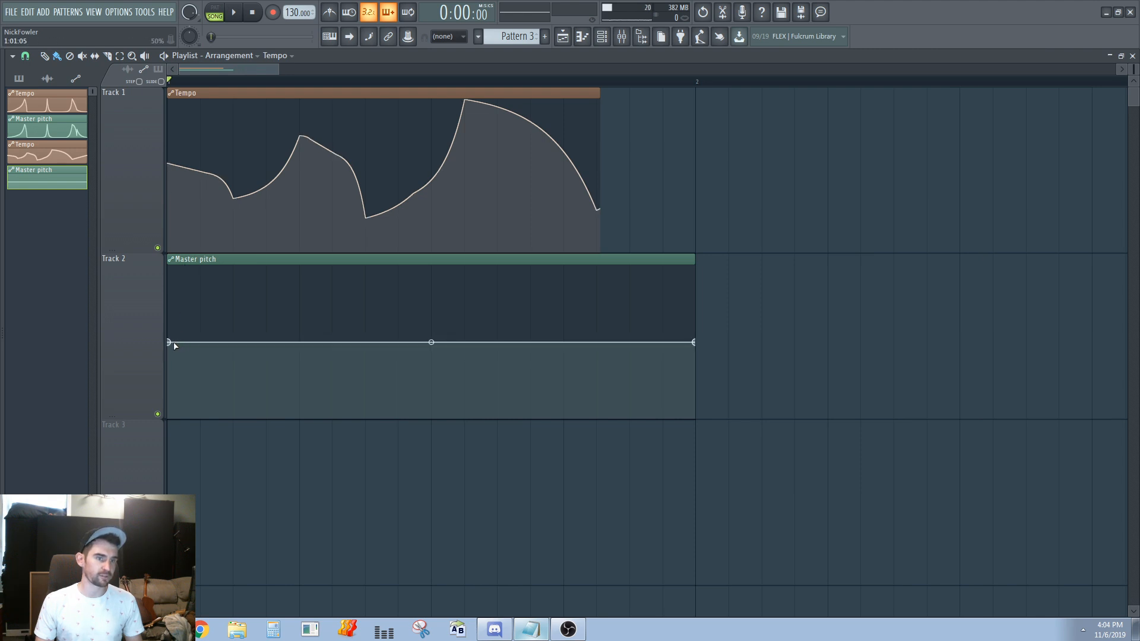
{"action": "right_click", "coordinate": [169, 164]}
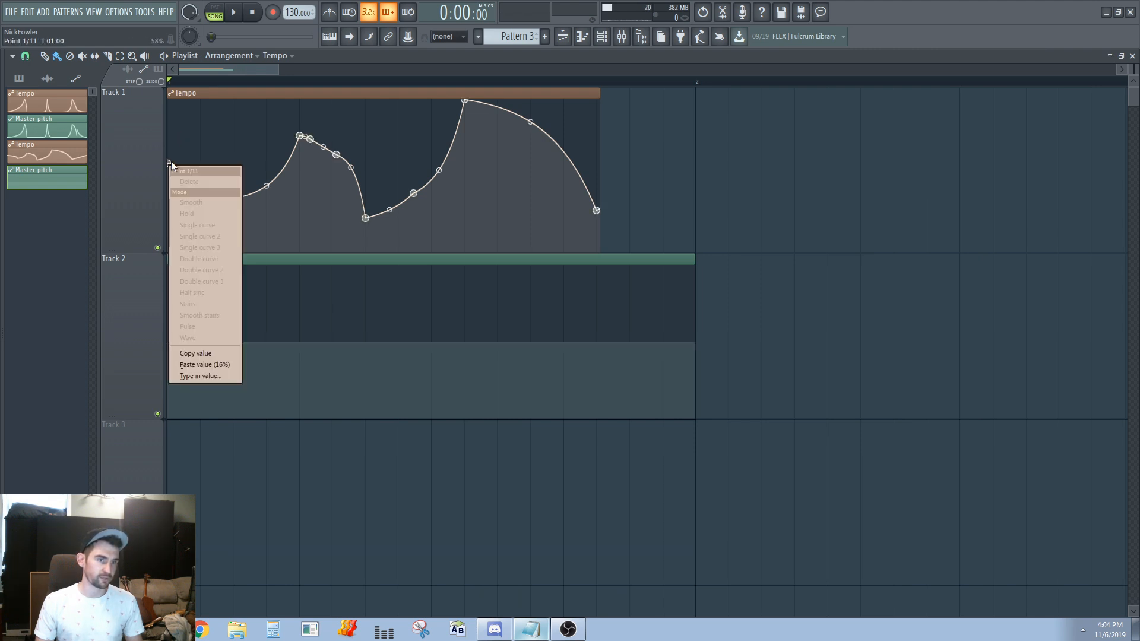
{"action": "left_click", "coordinate": [204, 353]}
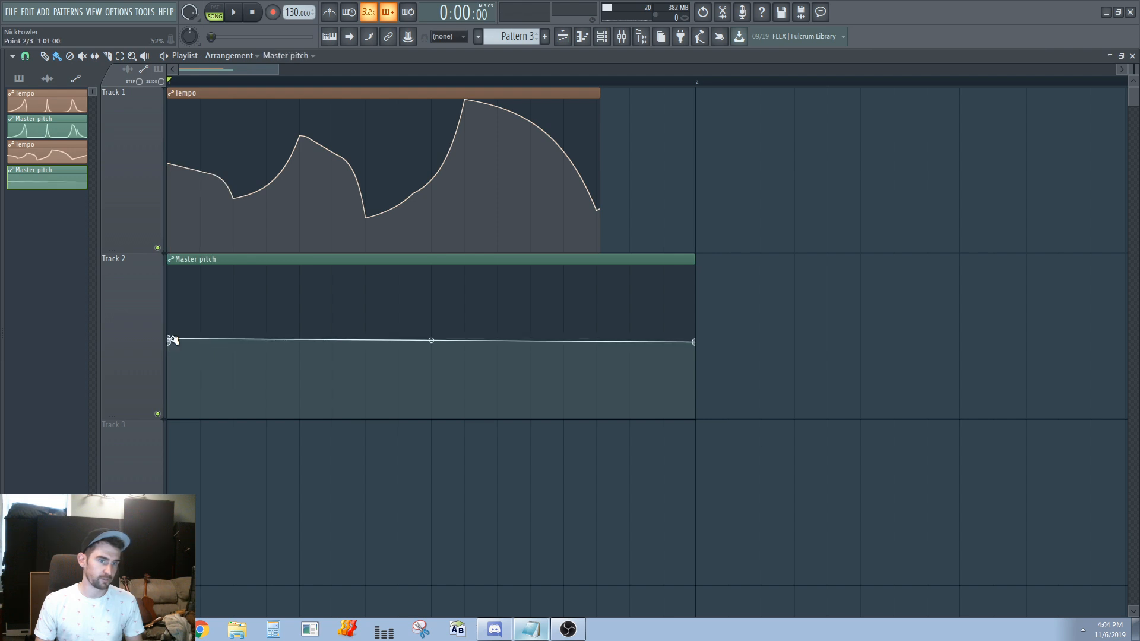
{"action": "right_click", "coordinate": [170, 342]}
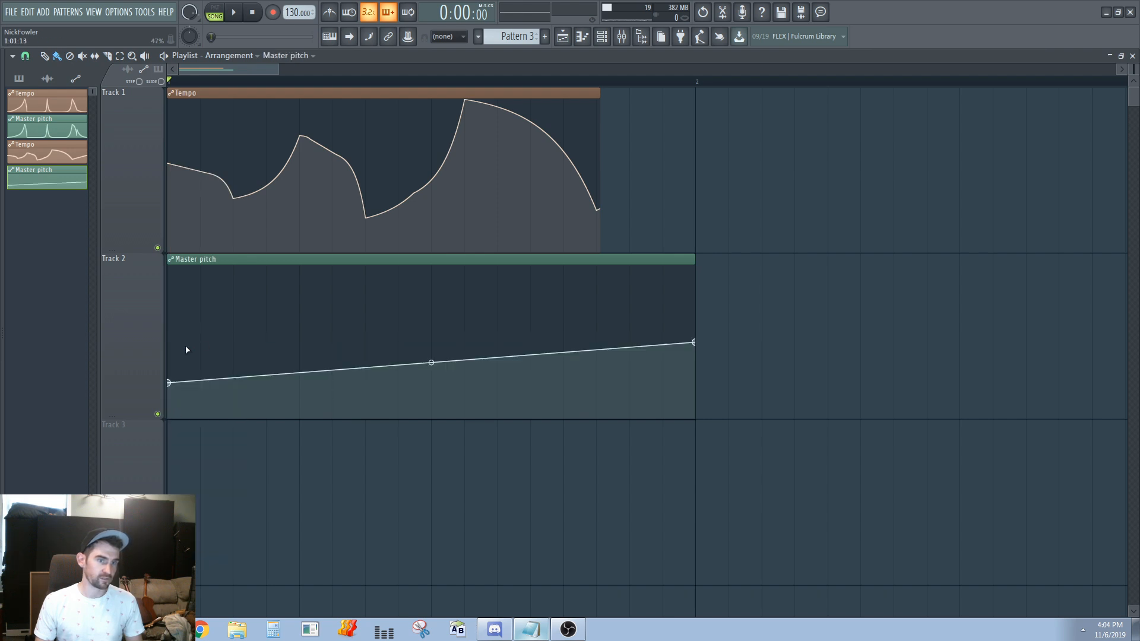
{"action": "scroll", "coordinate": [186, 333], "scroll_direction": "up", "scroll_amount": 4}
{"action": "scroll", "coordinate": [998, 377], "scroll_direction": "down", "scroll_amount": 2}
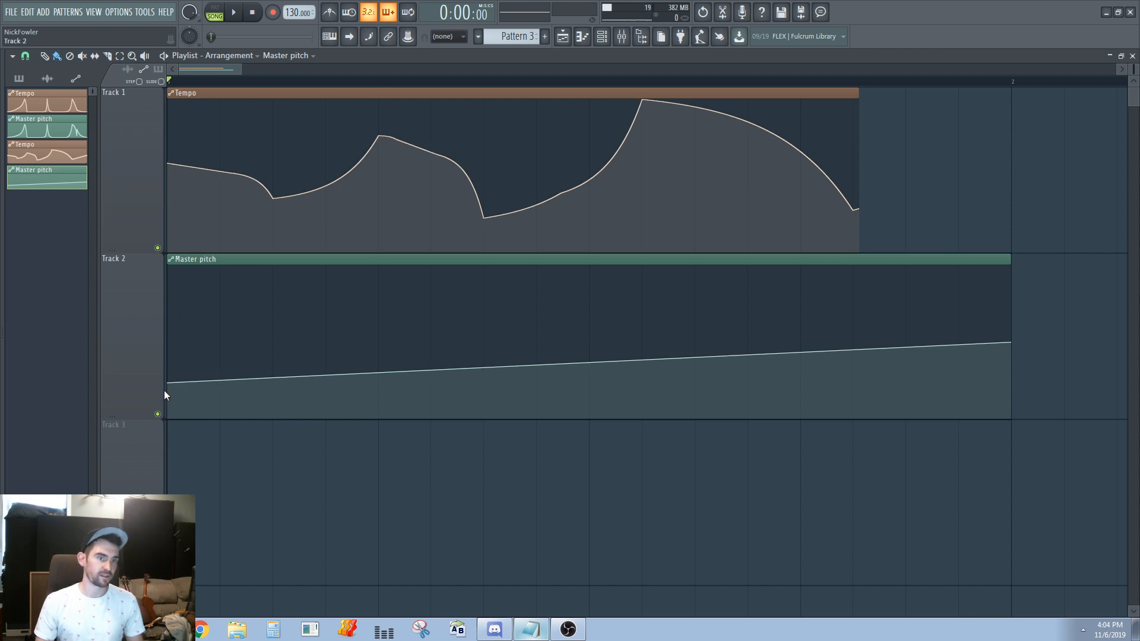
Raise the master pitch clip's starting point and shape a falling curve down to the step of the tempo clip's first low point
{"action": "left_click_drag", "start_coordinate": [168, 383], "coordinate": [176, 332]}
{"action": "right_click", "coordinate": [272, 326]}
{"action": "left_click_drag", "start_coordinate": [273, 326], "coordinate": [245, 333]}
{"action": "right_click", "coordinate": [274, 360]}
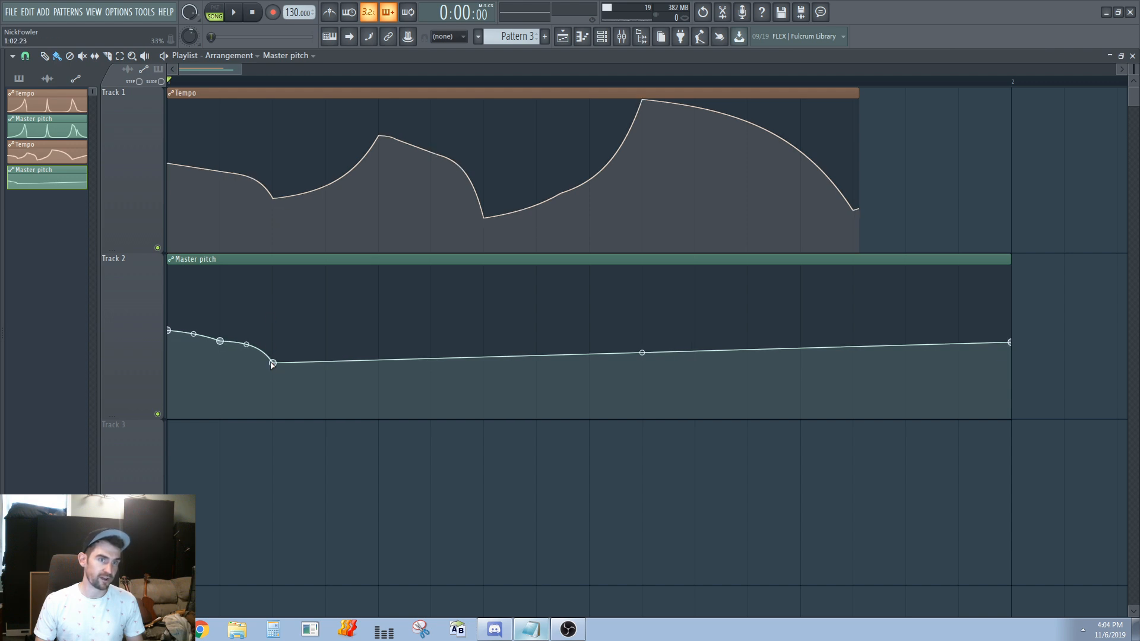
{"action": "left_click_drag", "start_coordinate": [274, 362], "coordinate": [277, 367]}
Add a master pitch point under the tempo clip's first peak and raise it to form a rising curve
{"action": "right_click", "coordinate": [380, 359]}
{"action": "left_click_drag", "start_coordinate": [379, 354], "coordinate": [382, 311]}
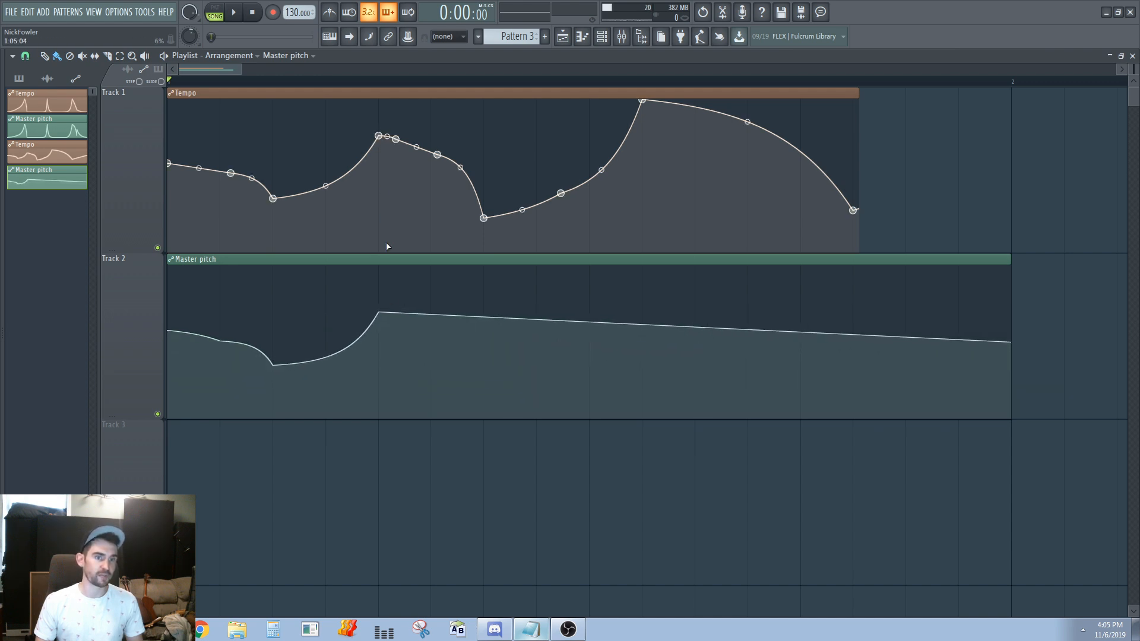
{"action": "left_click_drag", "start_coordinate": [379, 312], "coordinate": [381, 304]}
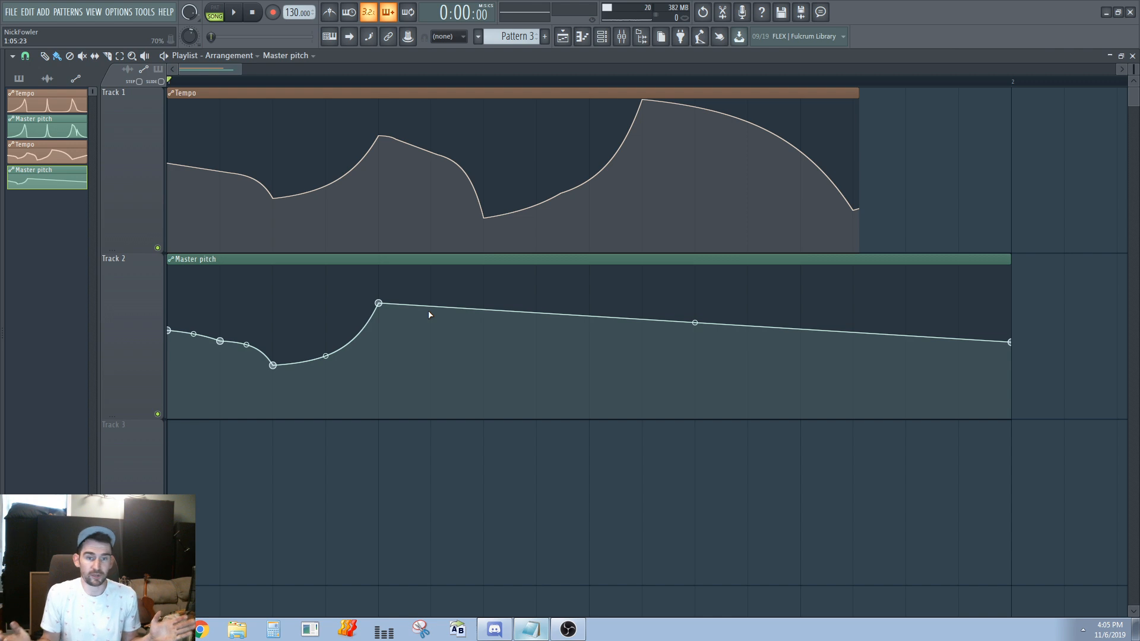
Remove both automation clips from the playlist
{"action": "mouse_move", "coordinate": [636, 188]}
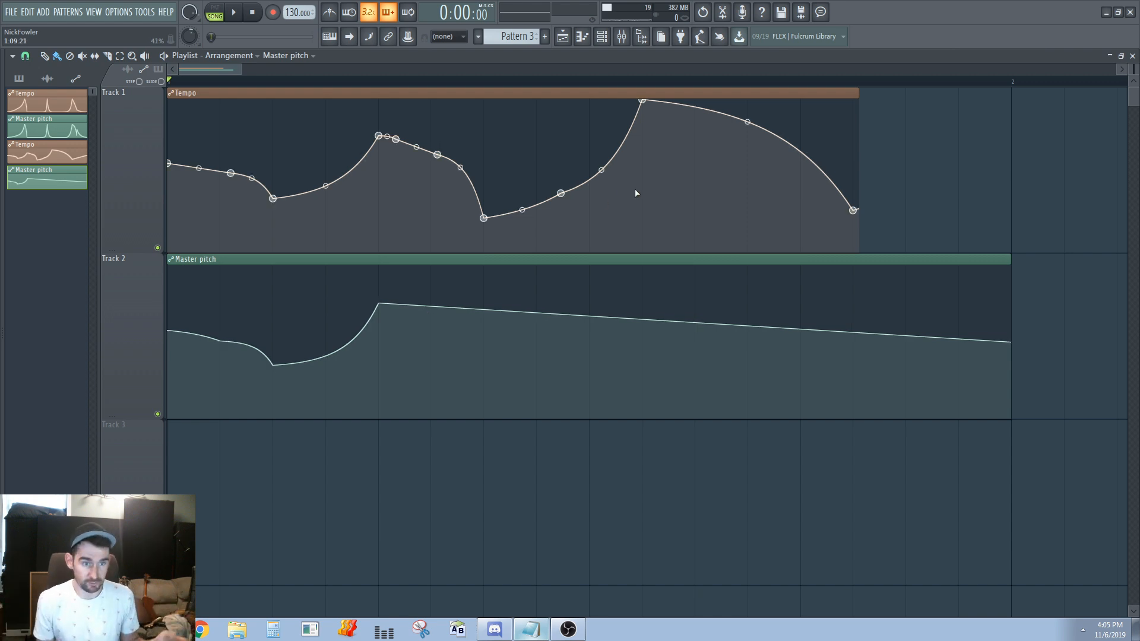
{"action": "mouse_move", "coordinate": [323, 305]}
{"action": "left_click", "coordinate": [145, 56]}
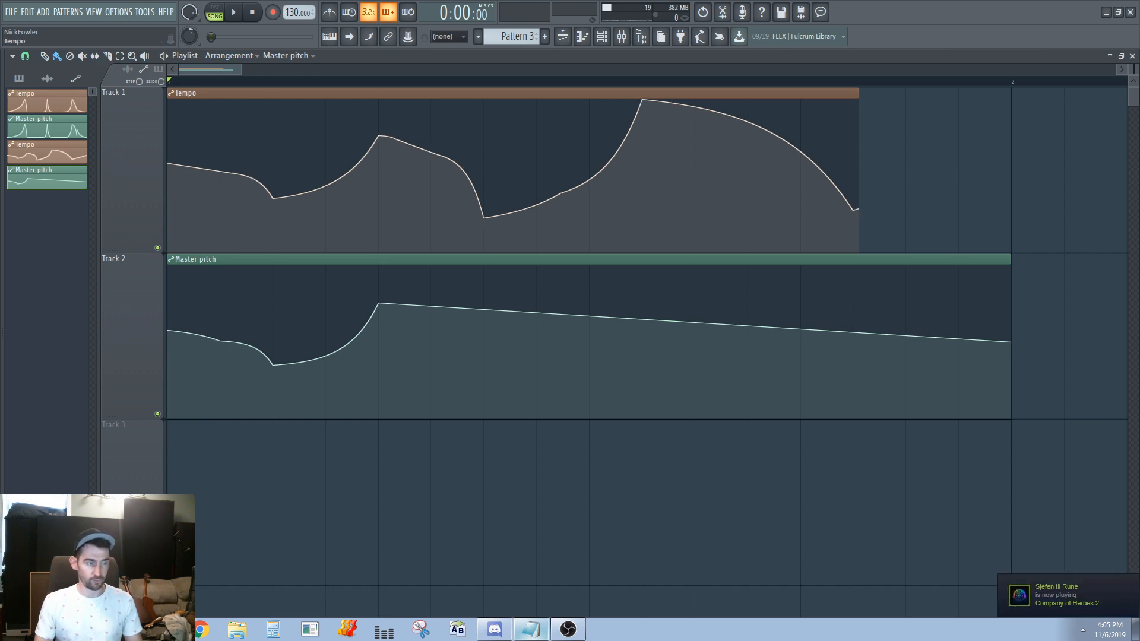
{"action": "right_click", "coordinate": [626, 515]}
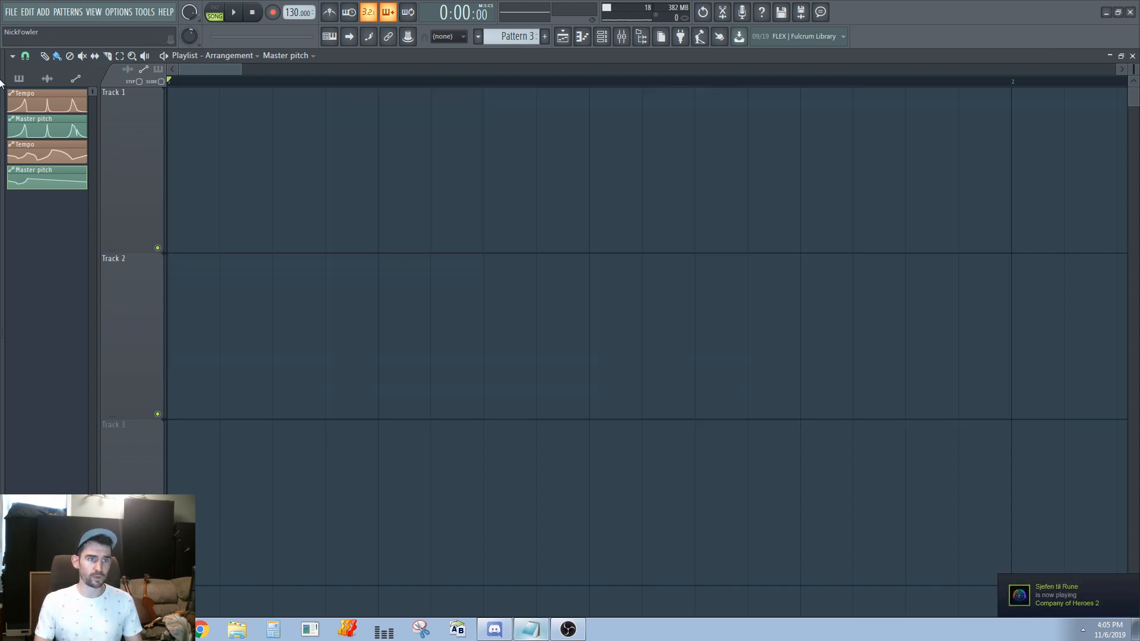
Show the audio clips in the picker and place the Talk clip on track 1
{"action": "left_click", "coordinate": [56, 83]}
{"action": "left_click", "coordinate": [43, 112]}
{"action": "left_click", "coordinate": [285, 170]}
{"action": "scroll", "coordinate": [286, 170], "scroll_direction": "down", "scroll_amount": 6}
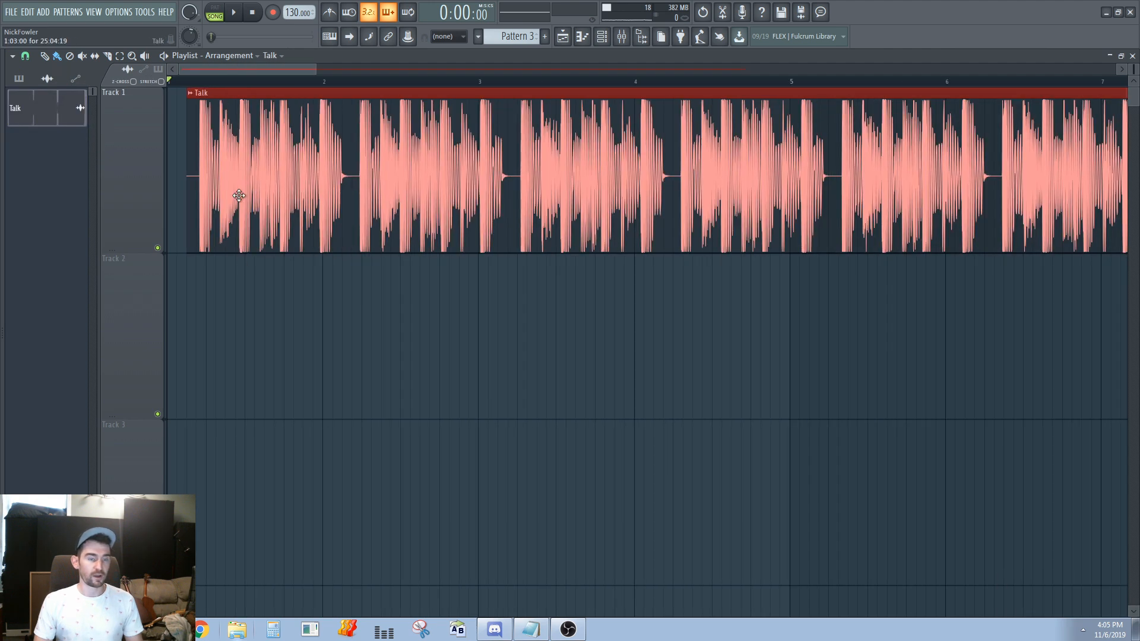
Slice the Talk clip, delete the unwanted parts, and keep a two-step piece followed by a five-step piece at the start of track 1
{"action": "scroll", "coordinate": [131, 220], "scroll_direction": "up", "scroll_amount": 3}
{"action": "scroll", "coordinate": [175, 211], "scroll_direction": "up", "scroll_amount": 3}
{"action": "left_click_drag", "start_coordinate": [269, 142], "coordinate": [326, 143]}
{"action": "left_click_drag", "start_coordinate": [614, 200], "coordinate": [337, 182]}
{"action": "scroll", "coordinate": [335, 181], "scroll_direction": "down", "scroll_amount": 3}
{"action": "scroll", "coordinate": [201, 212], "scroll_direction": "up", "scroll_amount": 2}
{"action": "right_click", "coordinate": [594, 194]}
{"action": "left_click", "coordinate": [880, 184]}
{"action": "right_click", "coordinate": [1031, 162]}
{"action": "scroll", "coordinate": [743, 184], "scroll_direction": "down", "scroll_amount": 2}
{"action": "key", "text": "b"}
{"action": "left_click_drag", "start_coordinate": [537, 178], "coordinate": [332, 179]}
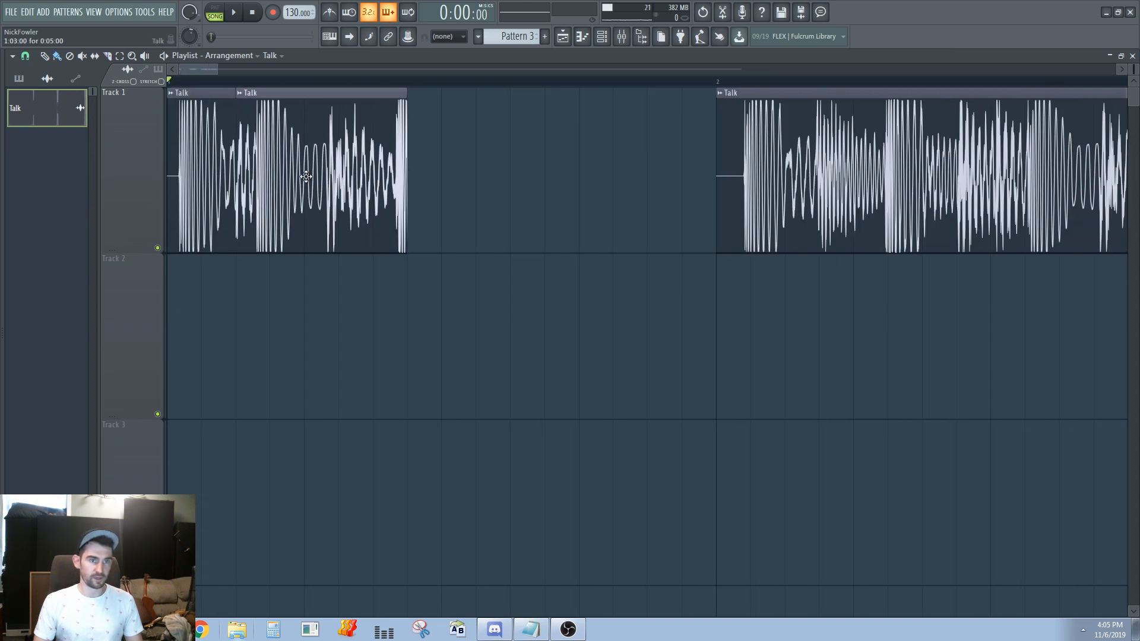
Move the remaining Talk audio against the first two pieces, trim it to a five-step slice and delete the rest
{"action": "left_click_drag", "start_coordinate": [736, 170], "coordinate": [425, 168]}
{"action": "scroll", "coordinate": [432, 164], "scroll_direction": "down", "scroll_amount": 2}
{"action": "left_click", "coordinate": [402, 167]}
{"action": "key", "text": "b"}
{"action": "right_click", "coordinate": [481, 165]}
Import basshouseything (oct 23).mp3 from the file explorer, cut off its beginning, and move the remainder onto track 1 after the Talk pieces
{"action": "left_click", "coordinate": [238, 630]}
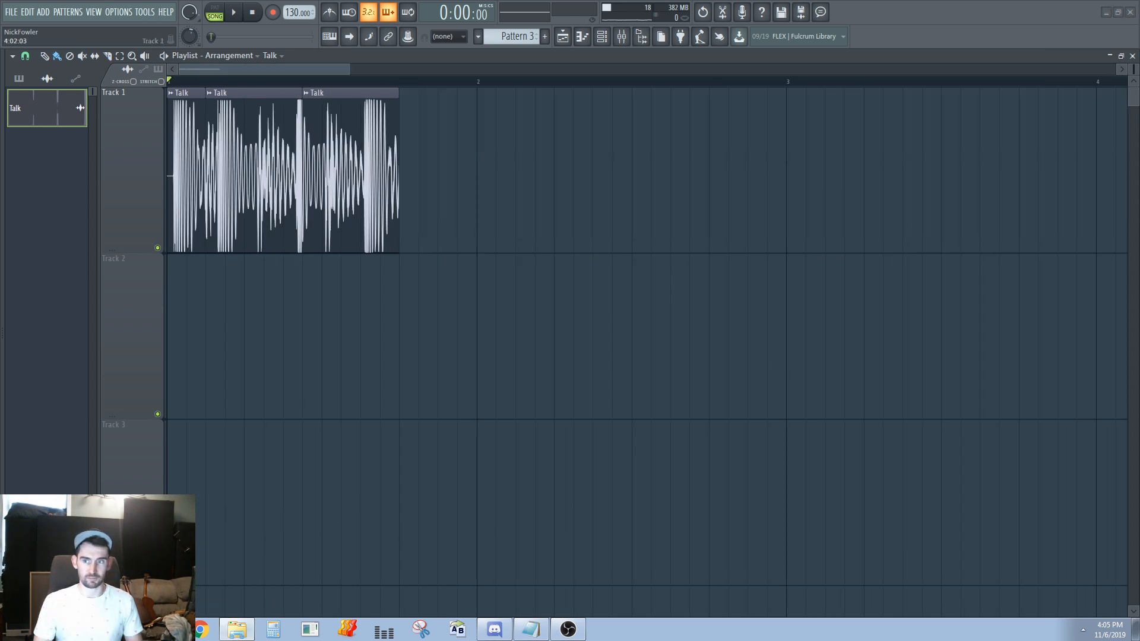
{"action": "left_click_drag", "start_coordinate": [1139, 250], "coordinate": [628, 317]}
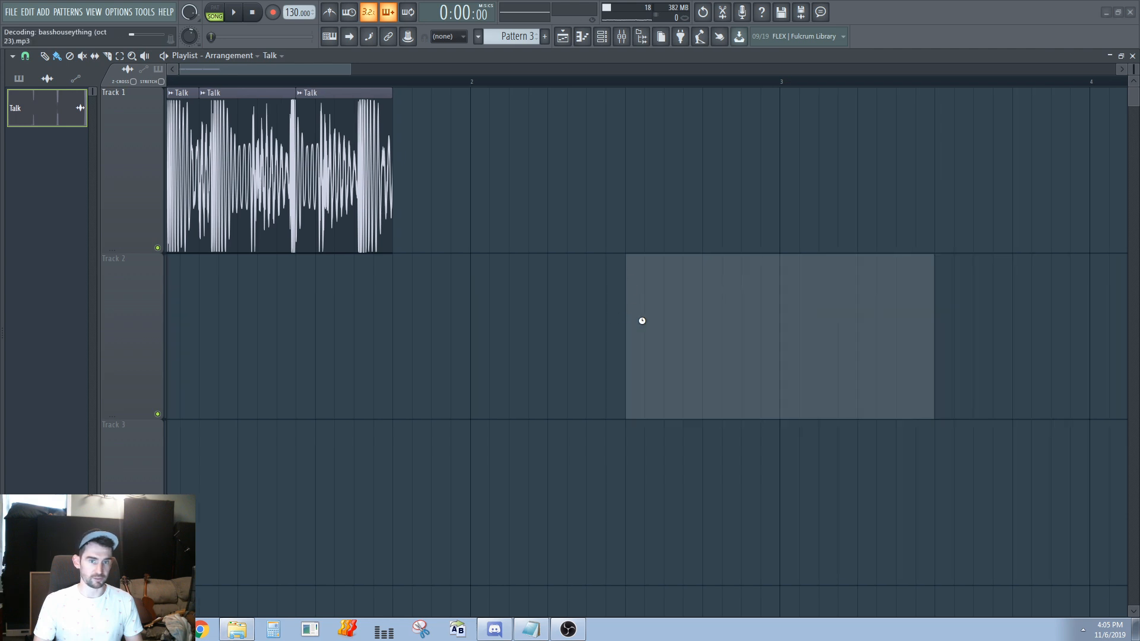
{"action": "left_click_drag", "start_coordinate": [771, 308], "coordinate": [461, 267]}
{"action": "key", "text": "c"}
{"action": "left_click", "coordinate": [431, 309]}
{"action": "key", "text": "b"}
{"action": "right_click", "coordinate": [326, 349]}
{"action": "left_click_drag", "start_coordinate": [527, 297], "coordinate": [489, 119]}
Slice a one-step piece off the start of the basshouseything clip and delete the section following it
{"action": "scroll", "coordinate": [409, 167], "scroll_direction": "up", "scroll_amount": 5}
{"action": "key", "text": "c"}
{"action": "left_click", "coordinate": [412, 173]}
{"action": "left_click", "coordinate": [951, 190]}
{"action": "key", "text": "b"}
{"action": "right_click", "coordinate": [926, 189]}
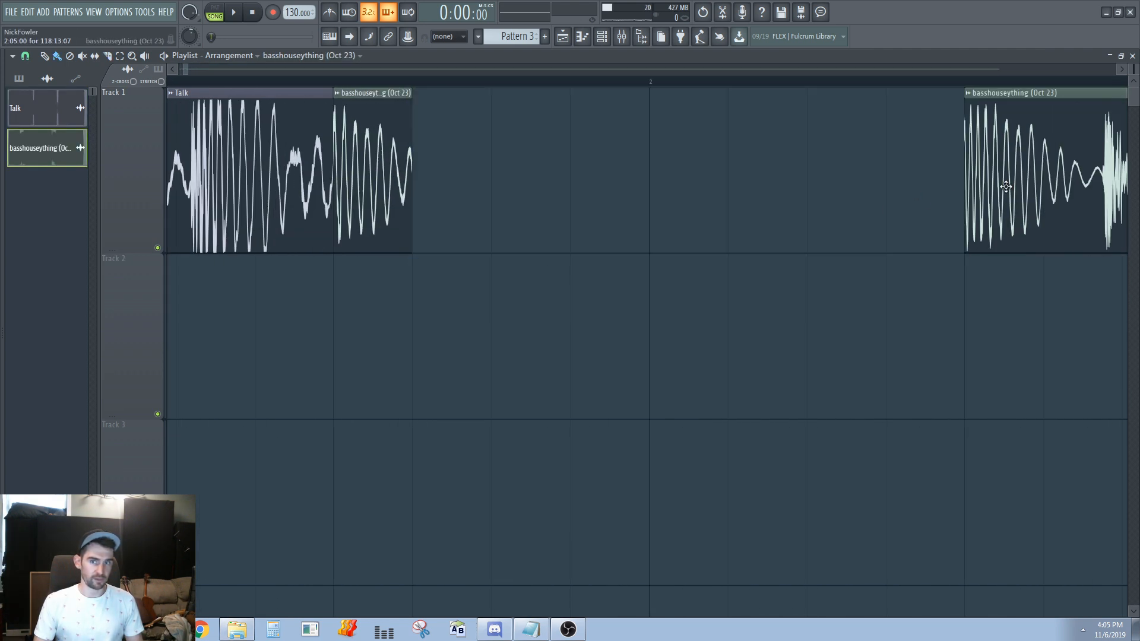
Move the remaining basshouseything audio against the one-step piece, cut a second one-step piece and delete the rest
{"action": "left_click_drag", "start_coordinate": [1094, 178], "coordinate": [542, 164]}
{"action": "left_click", "coordinate": [496, 166]}
{"action": "right_click", "coordinate": [621, 171]}
{"action": "scroll", "coordinate": [618, 171], "scroll_direction": "down", "scroll_amount": 6}
Select all the sliced clips on track 1 and consolidate the track into a single audio clip
{"action": "left_click_drag", "start_coordinate": [713, 178], "coordinate": [170, 226]}
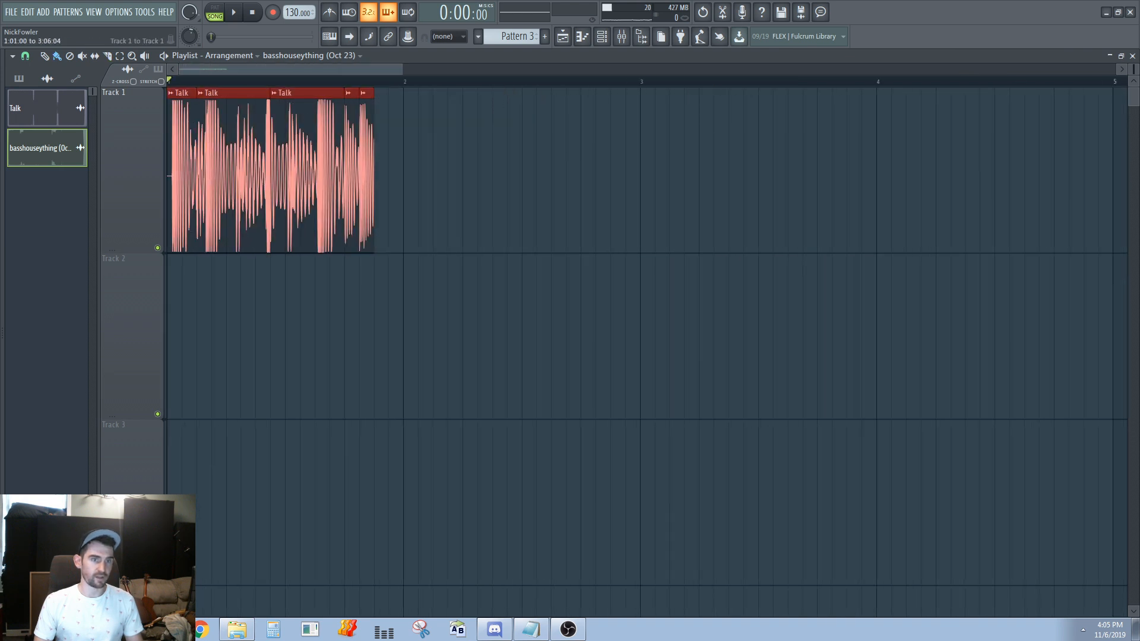
{"action": "scroll", "coordinate": [142, 237], "scroll_direction": "up", "scroll_amount": 6}
{"action": "right_click", "coordinate": [152, 153]}
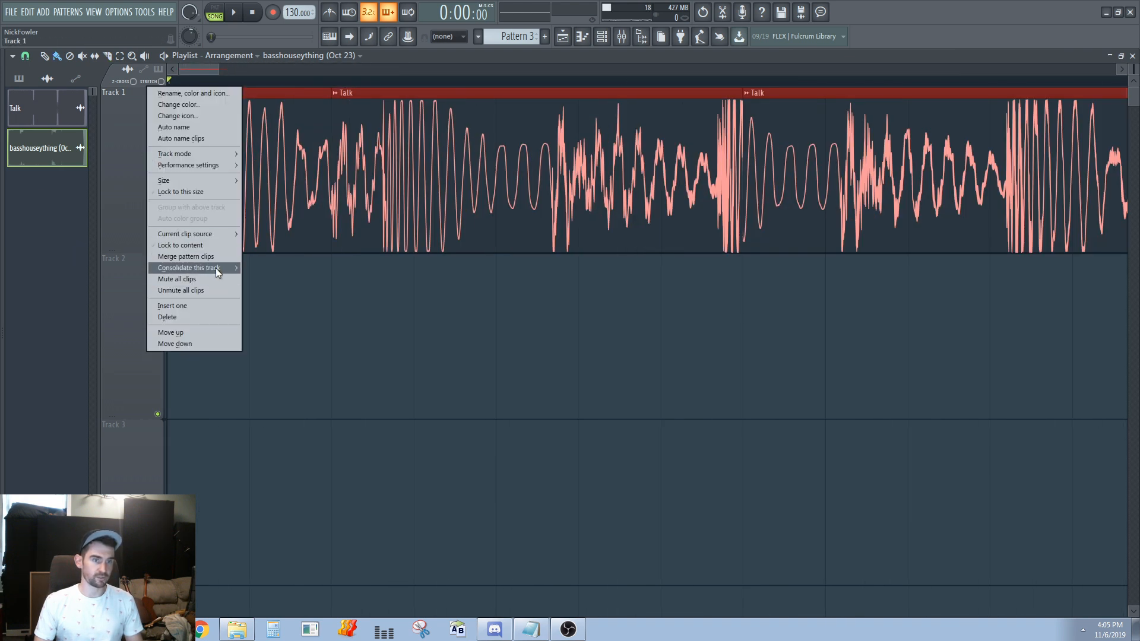
{"action": "left_click", "coordinate": [270, 267]}
{"action": "left_click", "coordinate": [658, 468]}
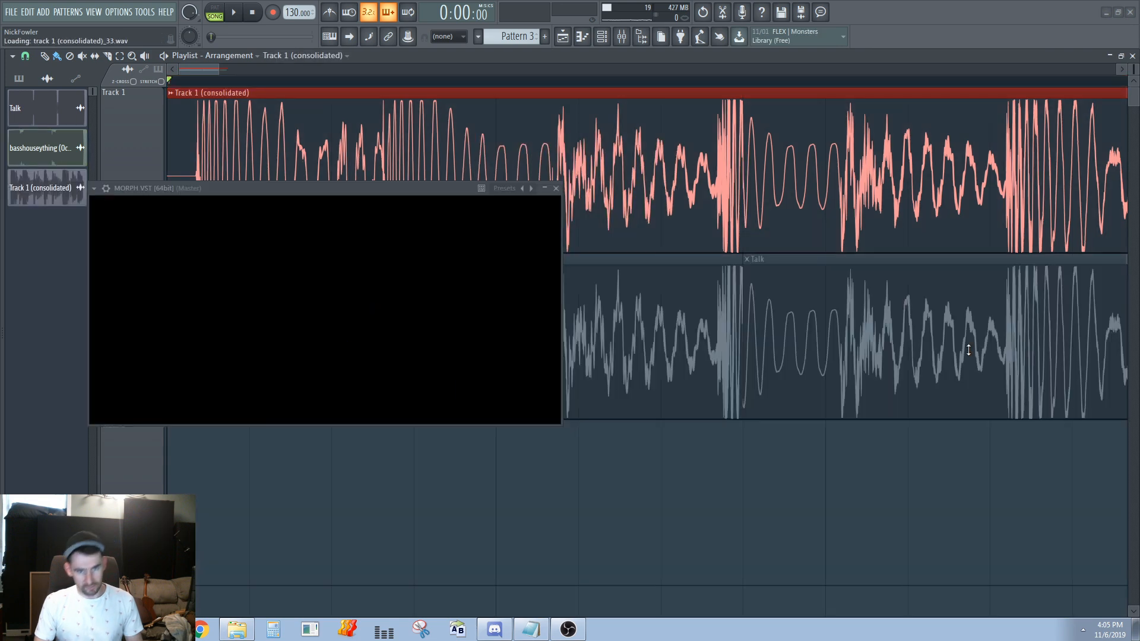
Select the muted original clips on track 2 for comparison, then undo the consolidation of track 1
{"action": "left_click_drag", "start_coordinate": [781, 415], "coordinate": [204, 305]}
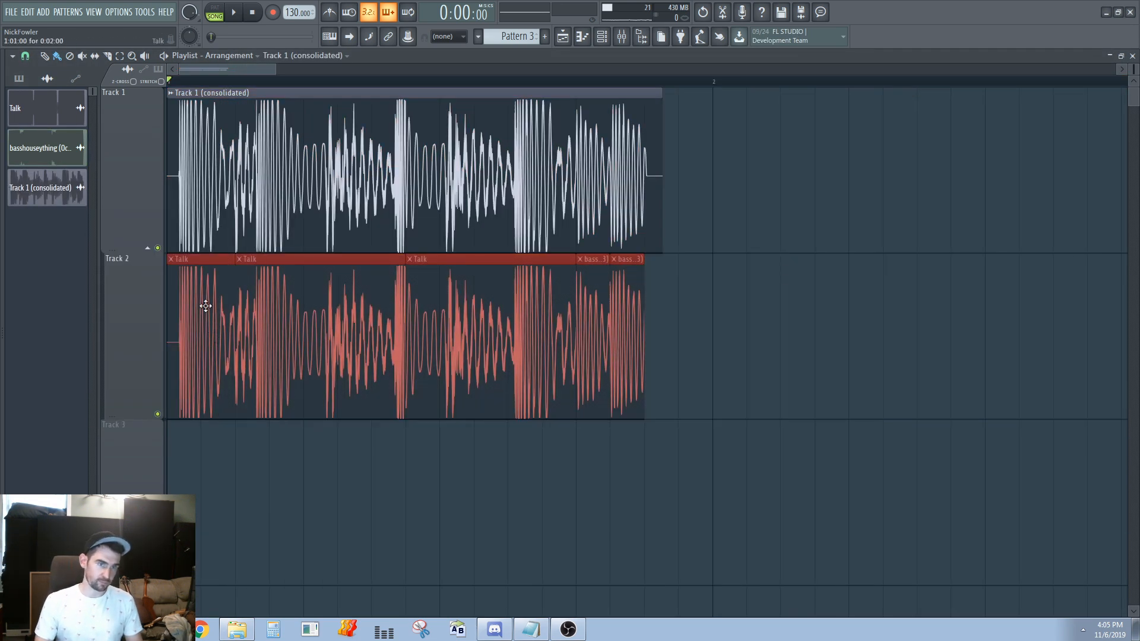
{"action": "scroll", "coordinate": [188, 143], "scroll_direction": "up", "scroll_amount": 2}
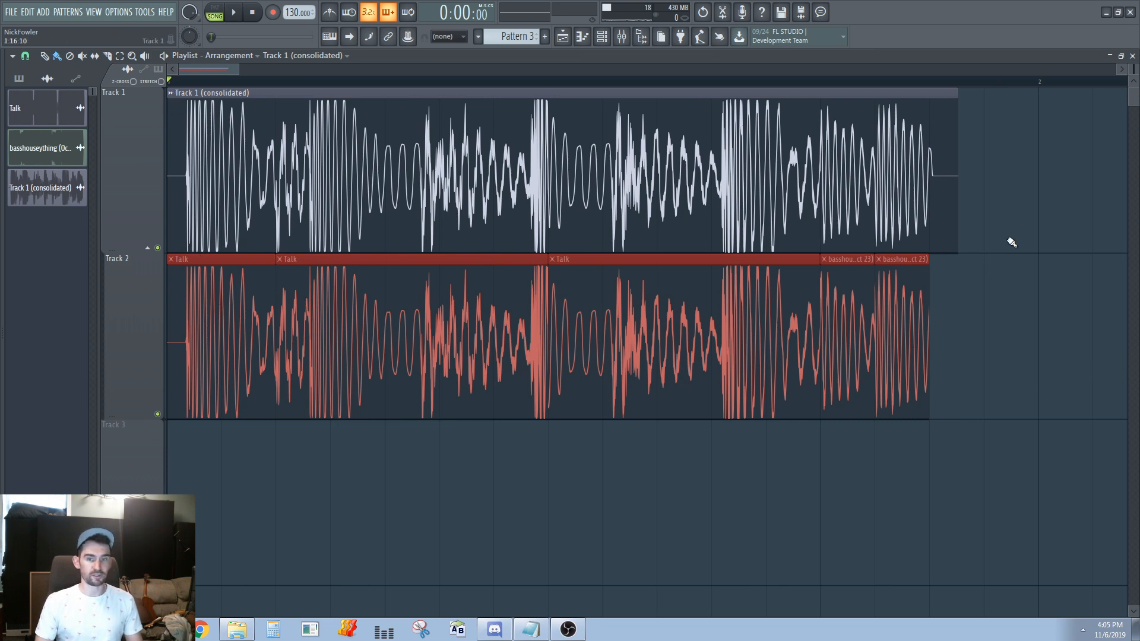
{"action": "left_click", "coordinate": [589, 251]}
{"action": "key", "text": "ctrl+z"}
{"action": "left_click", "coordinate": [644, 361]}
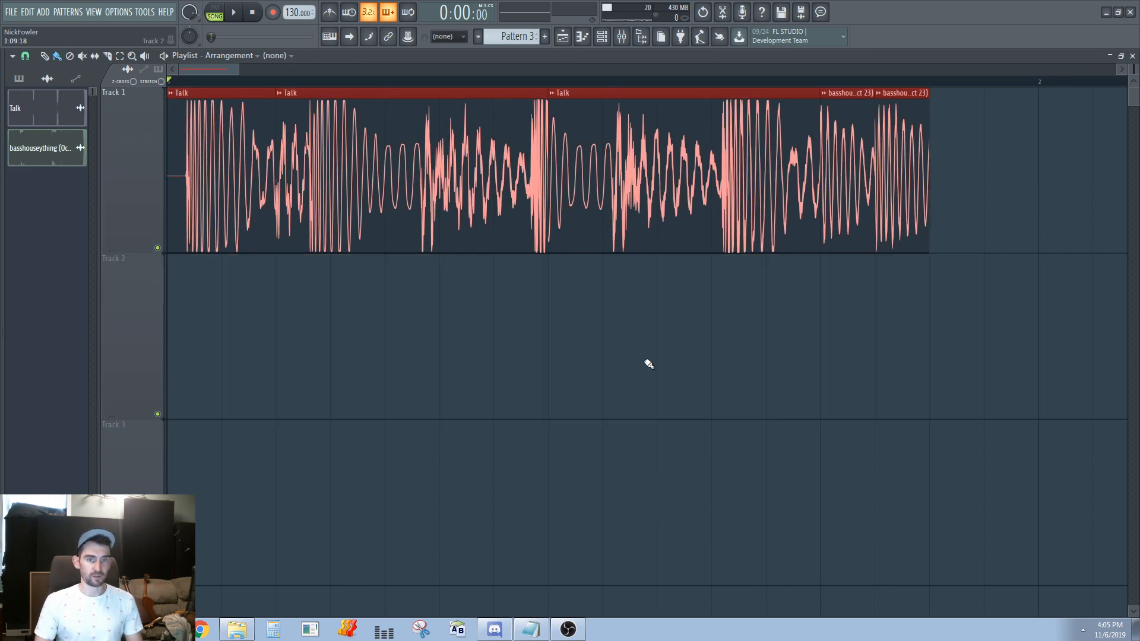
Select all clips on track 1 and check the clip options of the first Talk piece
{"action": "left_click", "coordinate": [437, 345], "text": "ctrl"}
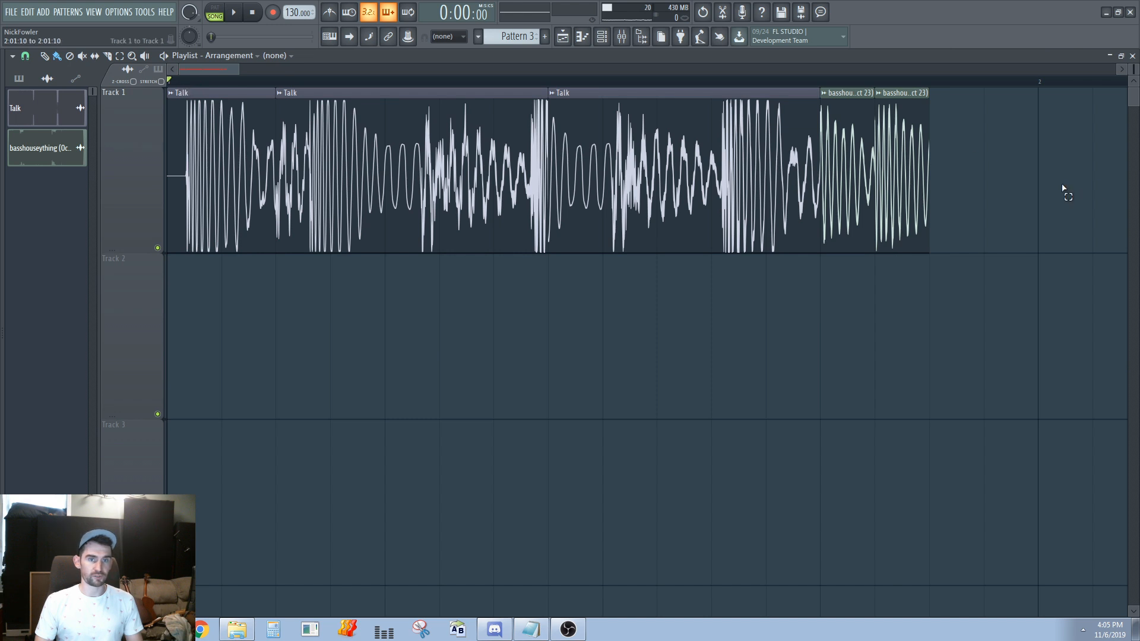
{"action": "left_click_drag", "start_coordinate": [1063, 189], "coordinate": [169, 178]}
{"action": "left_click", "coordinate": [173, 93]}
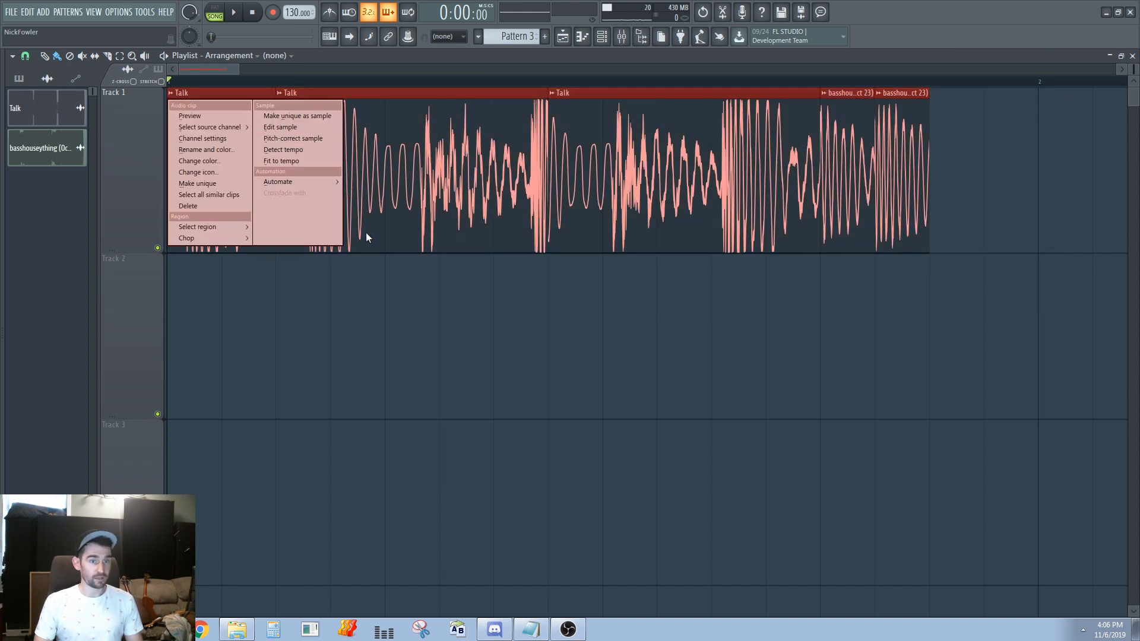
{"action": "right_click", "coordinate": [588, 320]}
{"action": "key", "text": "ctrl+a"}
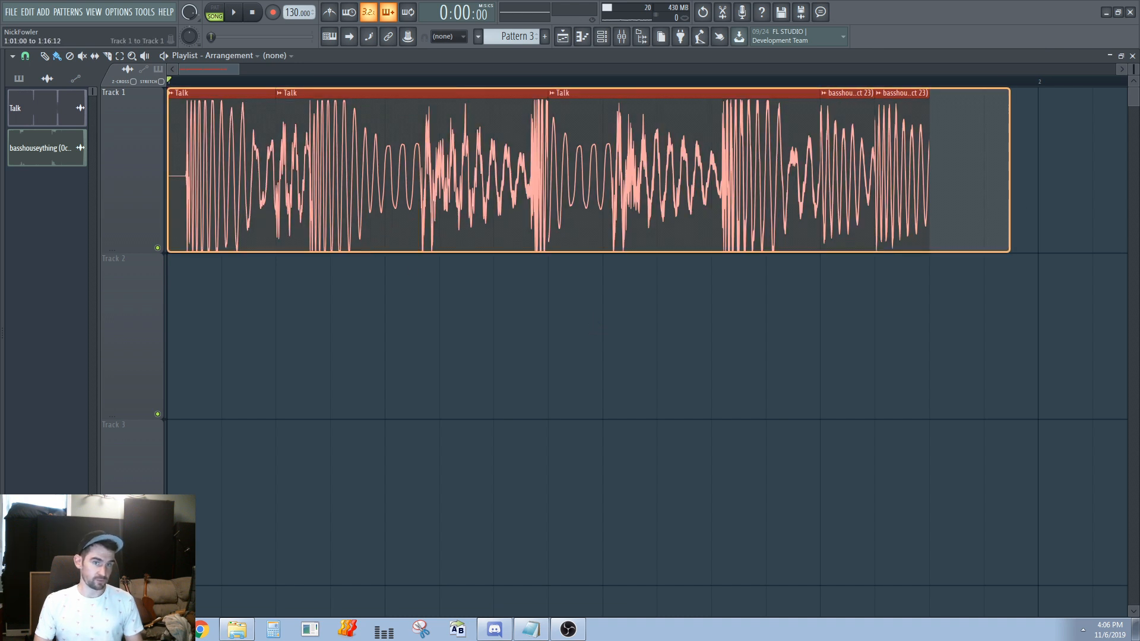
Examine the cuts between the Talk pieces up close, placing the playhead at the join before the third piece
{"action": "scroll", "coordinate": [214, 190], "scroll_direction": "up", "scroll_amount": 2}
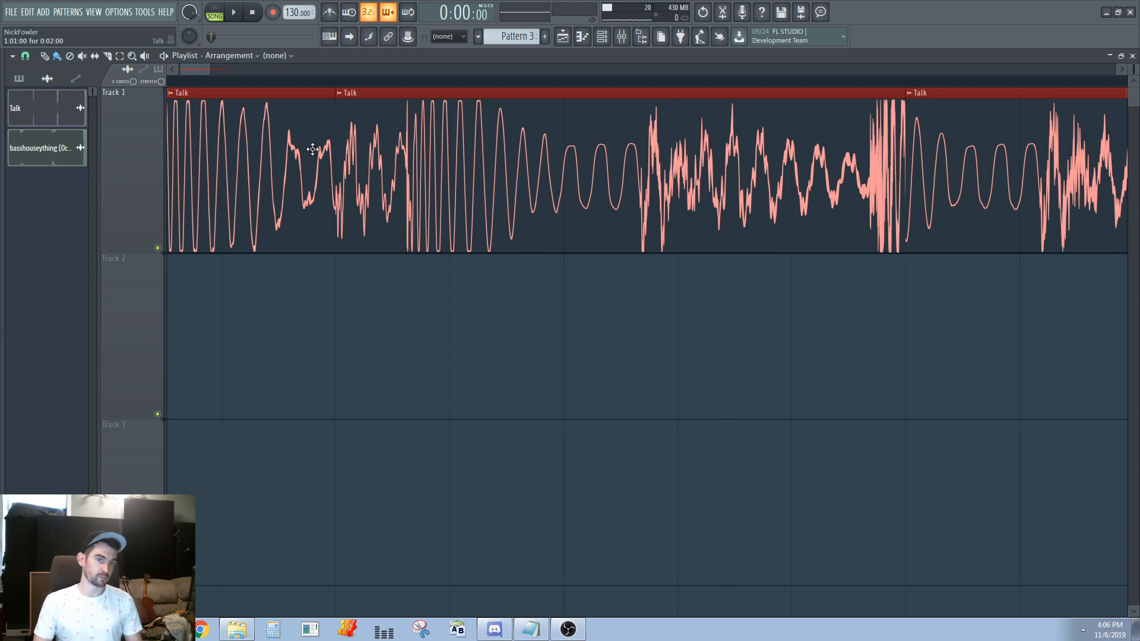
{"action": "left_click_drag", "start_coordinate": [344, 81], "coordinate": [331, 79]}
{"action": "scroll", "coordinate": [679, 79], "scroll_direction": "down", "scroll_amount": 2}
{"action": "scroll", "coordinate": [623, 101], "scroll_direction": "up", "scroll_amount": 2}
{"action": "mouse_move", "coordinate": [651, 80]}
{"action": "left_mouse_down"}
{"action": "mouse_move", "coordinate": [680, 81]}
{"action": "mouse_move", "coordinate": [666, 80]}
{"action": "left_mouse_up"}
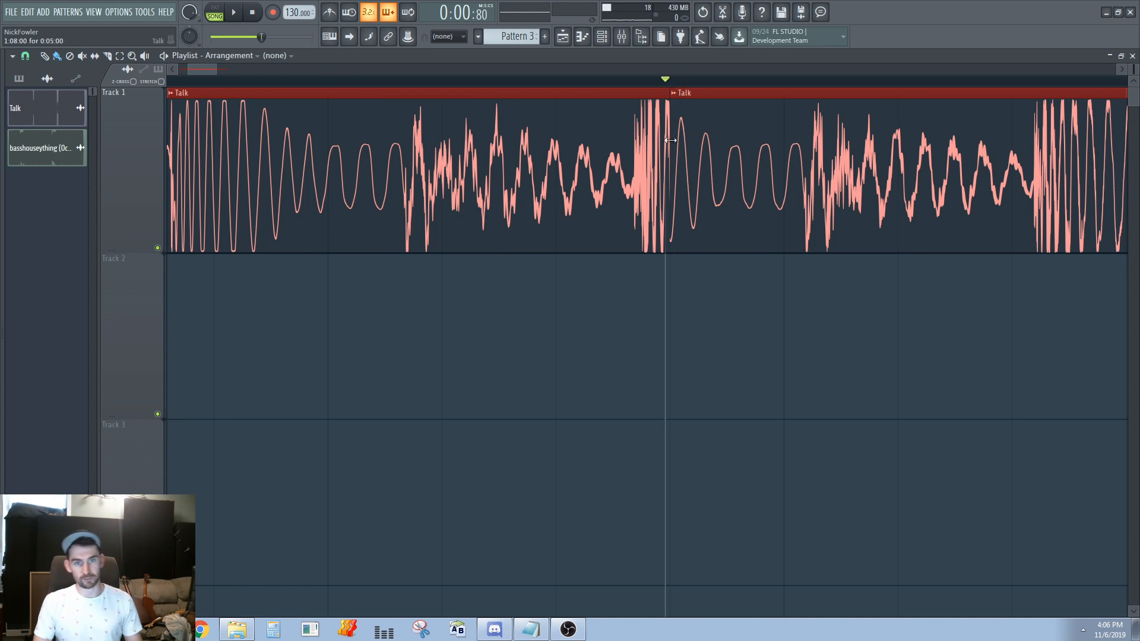
{"action": "scroll", "coordinate": [647, 129], "scroll_direction": "down", "scroll_amount": 2}
{"action": "scroll", "coordinate": [548, 152], "scroll_direction": "up", "scroll_amount": 2}
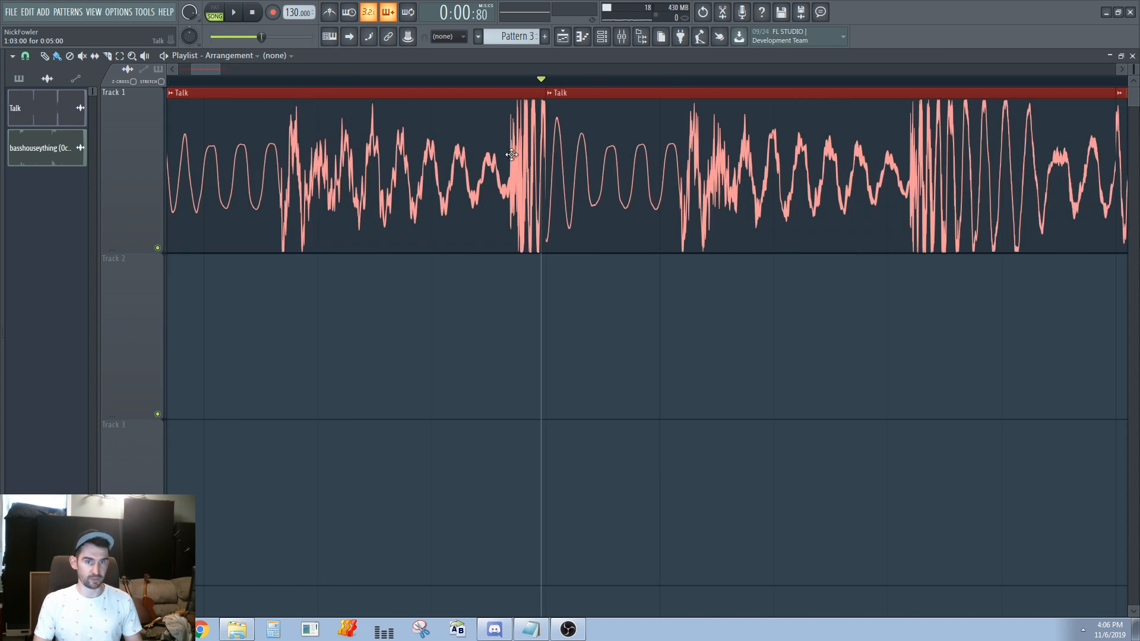
{"action": "scroll", "coordinate": [627, 142], "scroll_direction": "down", "scroll_amount": 3}
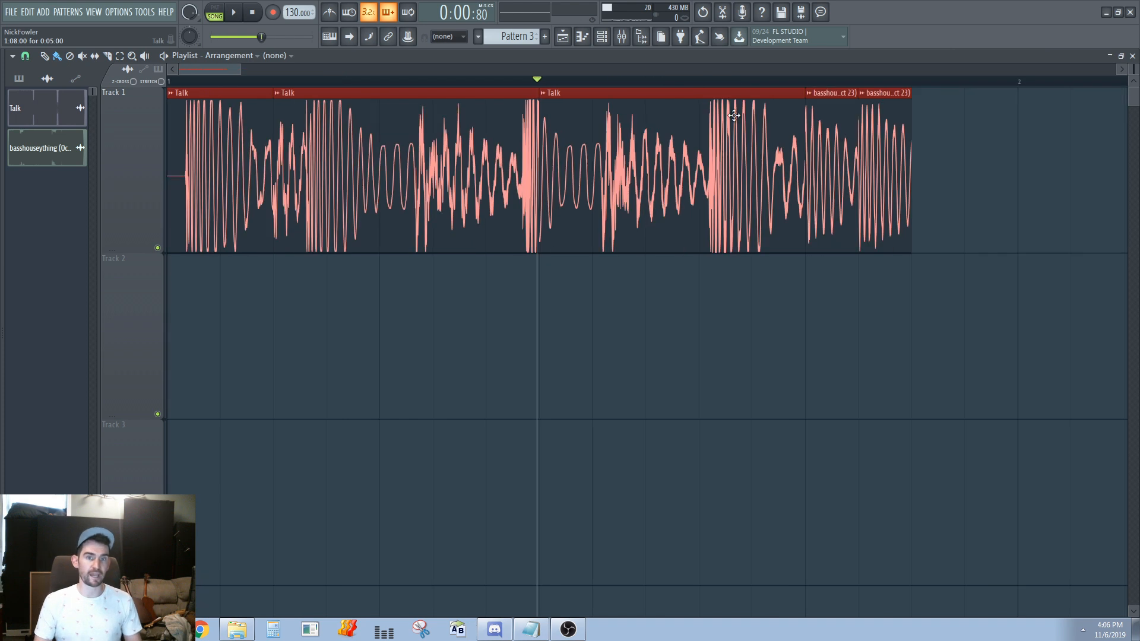
{"action": "scroll", "coordinate": [256, 222], "scroll_direction": "up", "scroll_amount": 3}
{"action": "scroll", "coordinate": [636, 173], "scroll_direction": "down", "scroll_amount": 3}
Look through the region and sample options of the first Talk piece for the selected clips
{"action": "left_click_drag", "start_coordinate": [782, 178], "coordinate": [258, 112]}
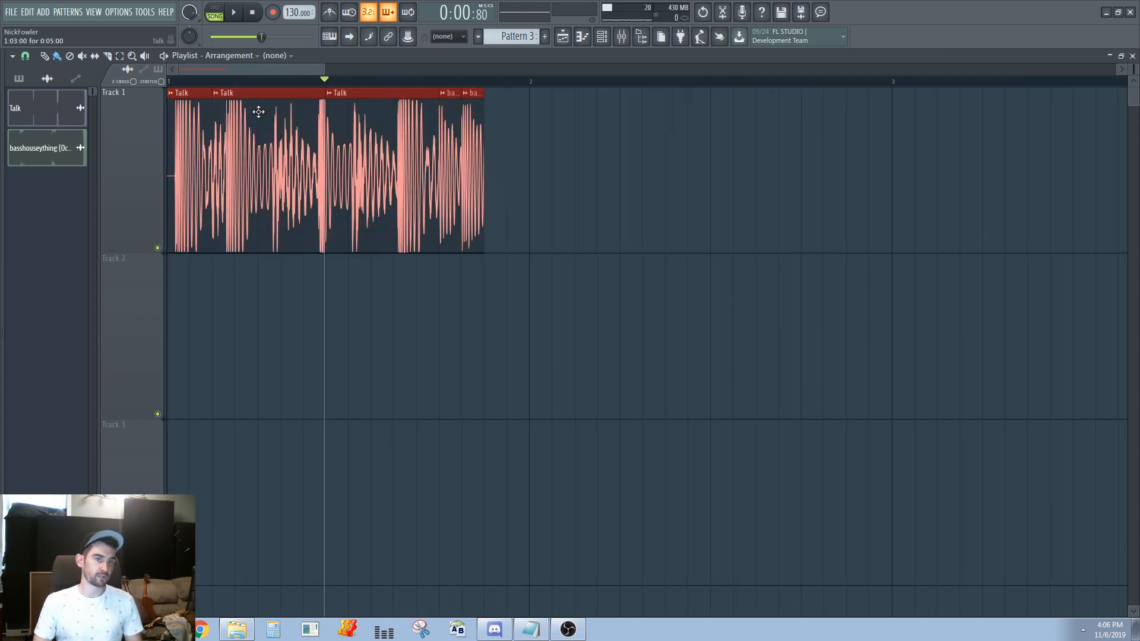
{"action": "right_click", "coordinate": [171, 93]}
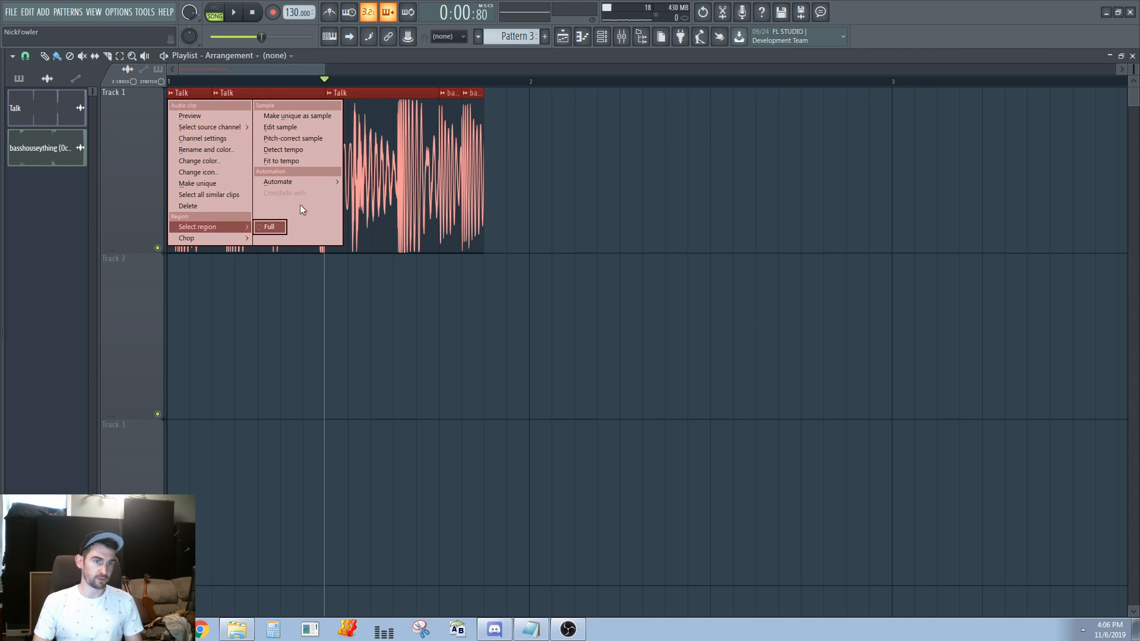
{"action": "left_click", "coordinate": [634, 209]}
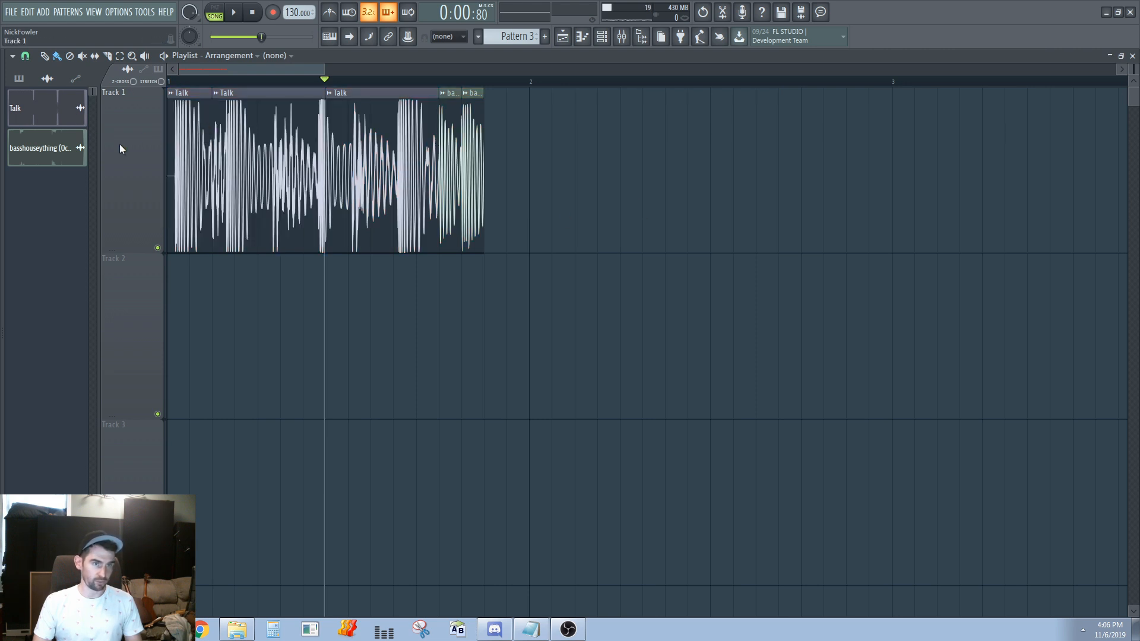
Consolidate the sliced Talk and basshouseything clips on track 1 into one rendered WAV clip
{"action": "left_click", "coordinate": [154, 154]}
{"action": "right_click", "coordinate": [136, 90]}
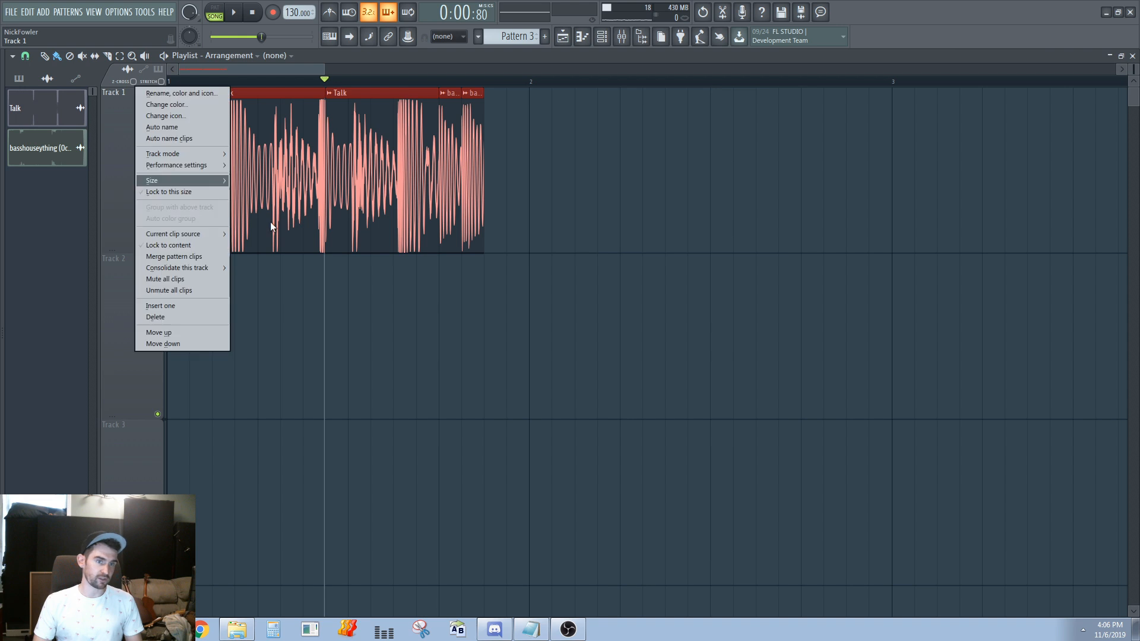
{"action": "mouse_move", "coordinate": [200, 269]}
{"action": "left_click", "coordinate": [265, 275]}
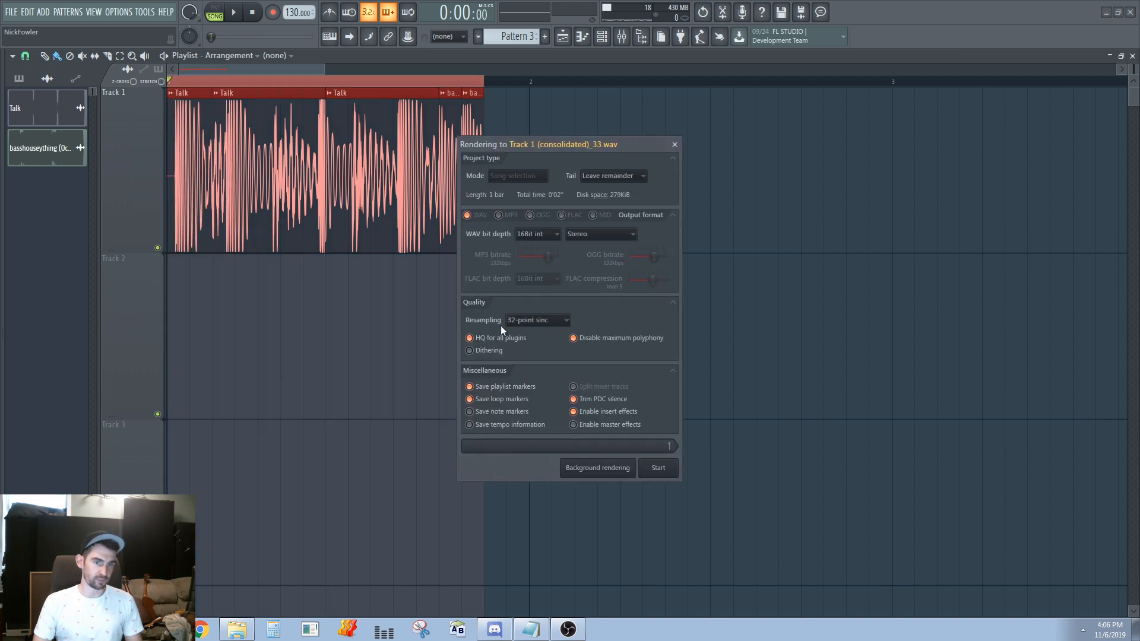
{"action": "left_click", "coordinate": [679, 473]}
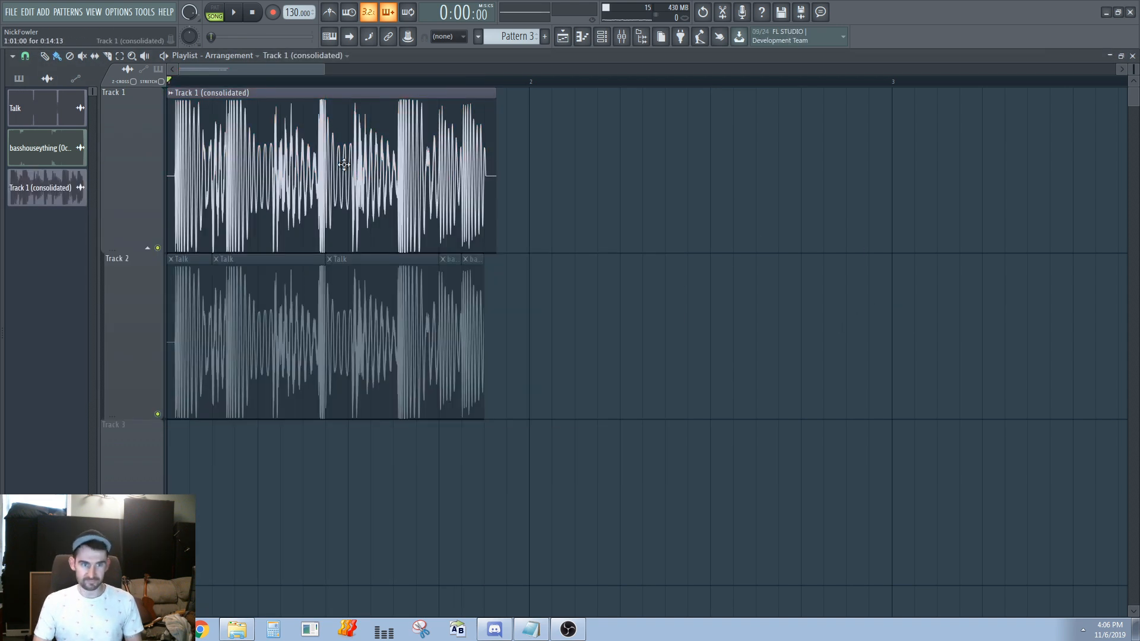
Delete the muted source clips from track 2, ungroup that track from track 1 and select the consolidated clip
{"action": "scroll", "coordinate": [147, 302], "scroll_direction": "up", "scroll_amount": 3}
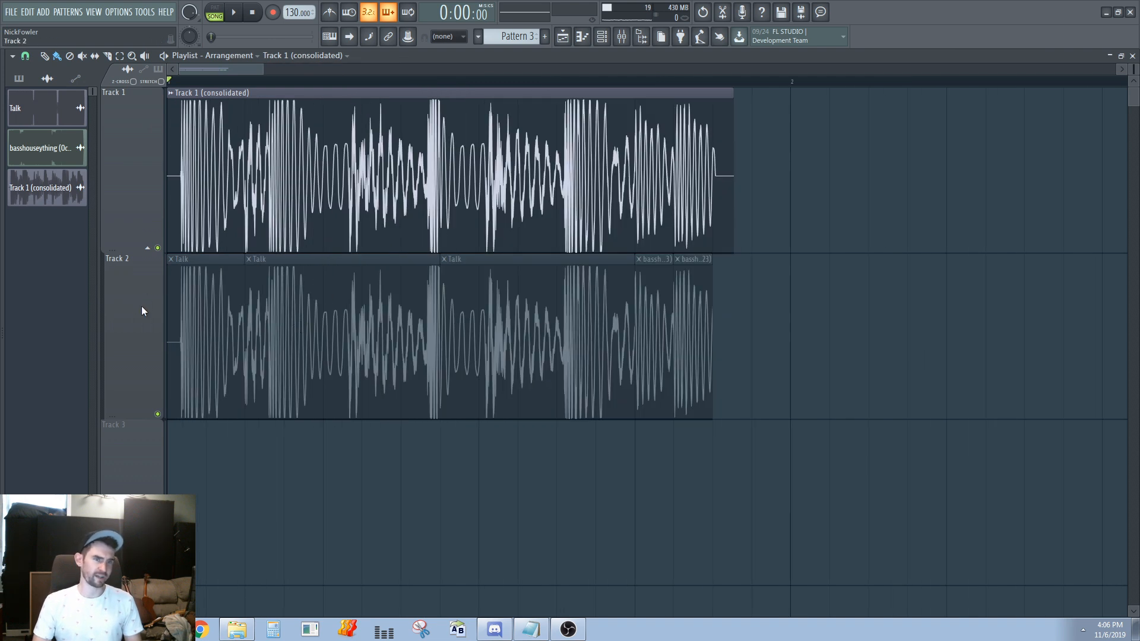
{"action": "left_click_drag", "start_coordinate": [700, 347], "coordinate": [3, 352]}
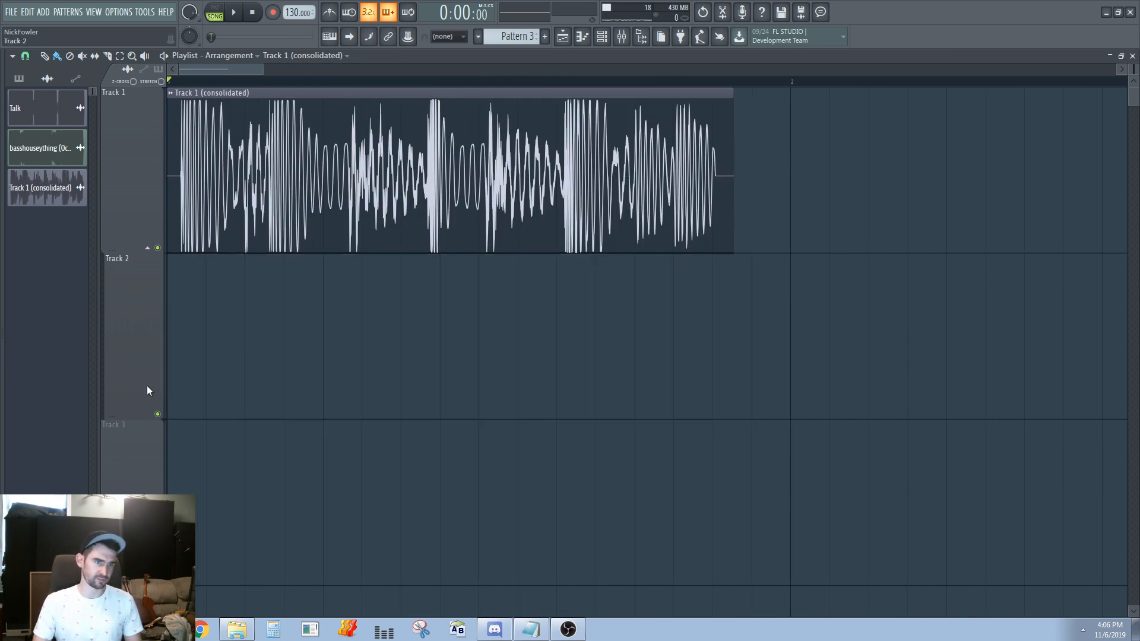
{"action": "scroll", "coordinate": [218, 280], "scroll_direction": "down", "scroll_amount": 3}
{"action": "left_click", "coordinate": [449, 185]}
{"action": "right_click", "coordinate": [449, 185]}
{"action": "left_click_drag", "start_coordinate": [170, 188], "coordinate": [169, 188]}
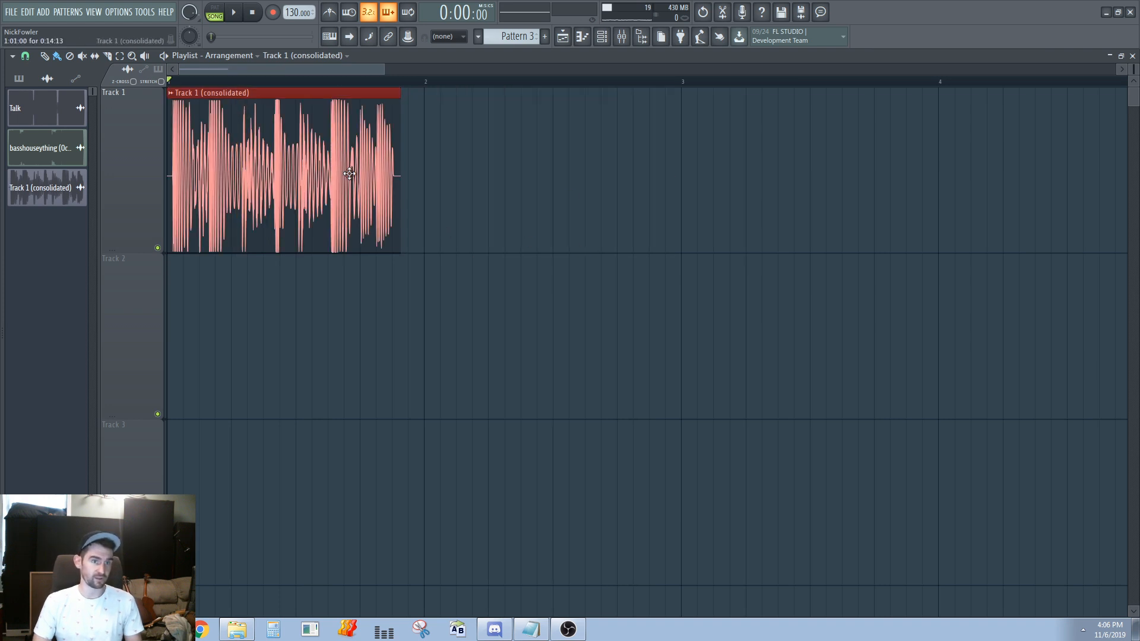
Move the consolidated clip on track 1 to start at about 1:01:22
{"action": "scroll", "coordinate": [349, 173], "scroll_direction": "up", "scroll_amount": 4}
{"action": "scroll", "coordinate": [506, 204], "scroll_direction": "down", "scroll_amount": 4}
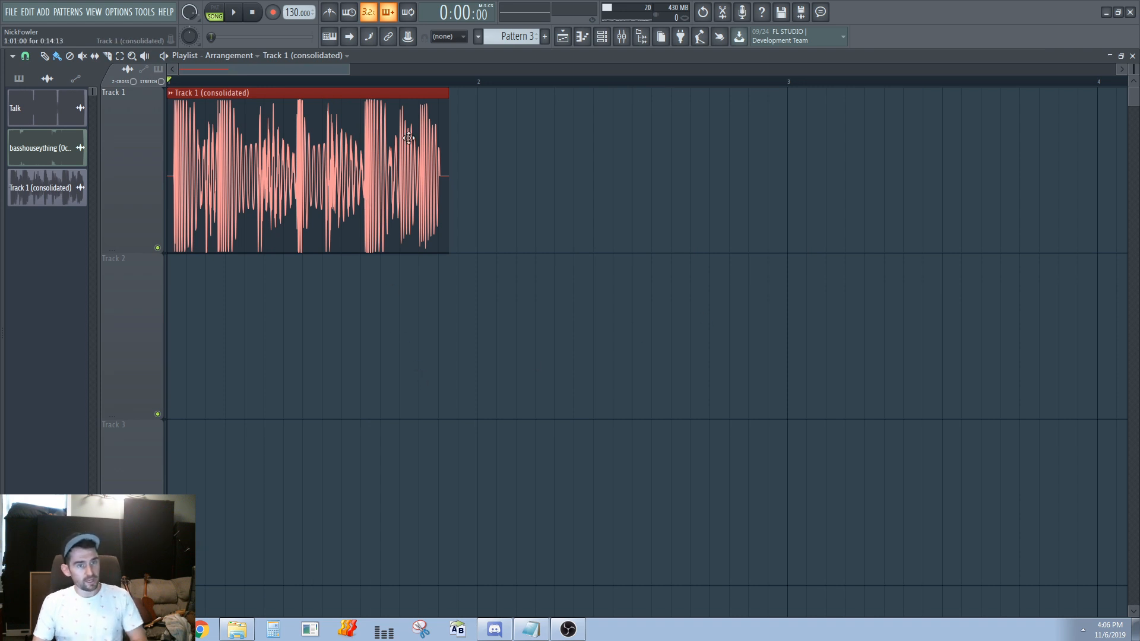
{"action": "scroll", "coordinate": [387, 104], "scroll_direction": "up", "scroll_amount": 4}
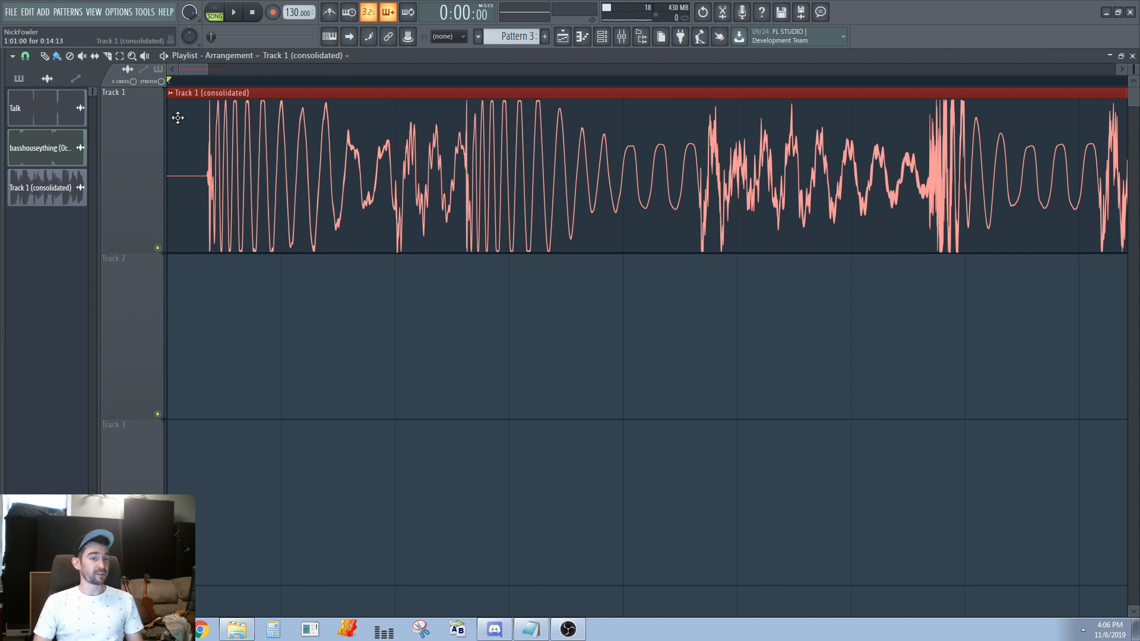
{"action": "left_click_drag", "start_coordinate": [205, 118], "coordinate": [320, 131]}
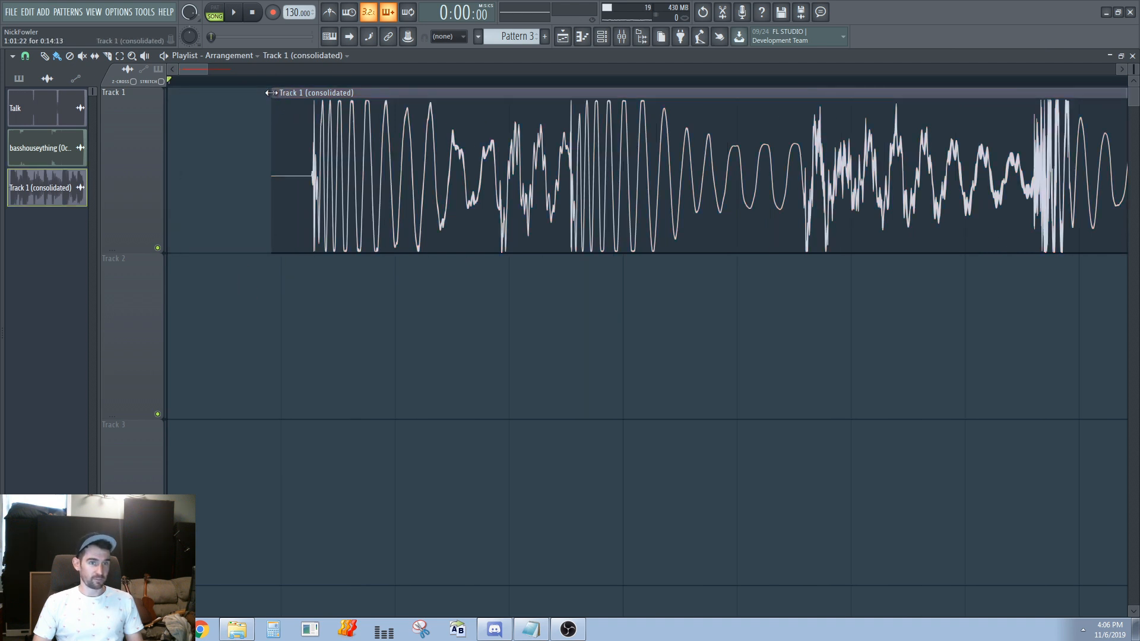
{"action": "mouse_move", "coordinate": [269, 127]}
{"action": "left_mouse_down"}
{"action": "mouse_move", "coordinate": [310, 128]}
{"action": "mouse_move", "coordinate": [271, 125]}
{"action": "left_mouse_up"}
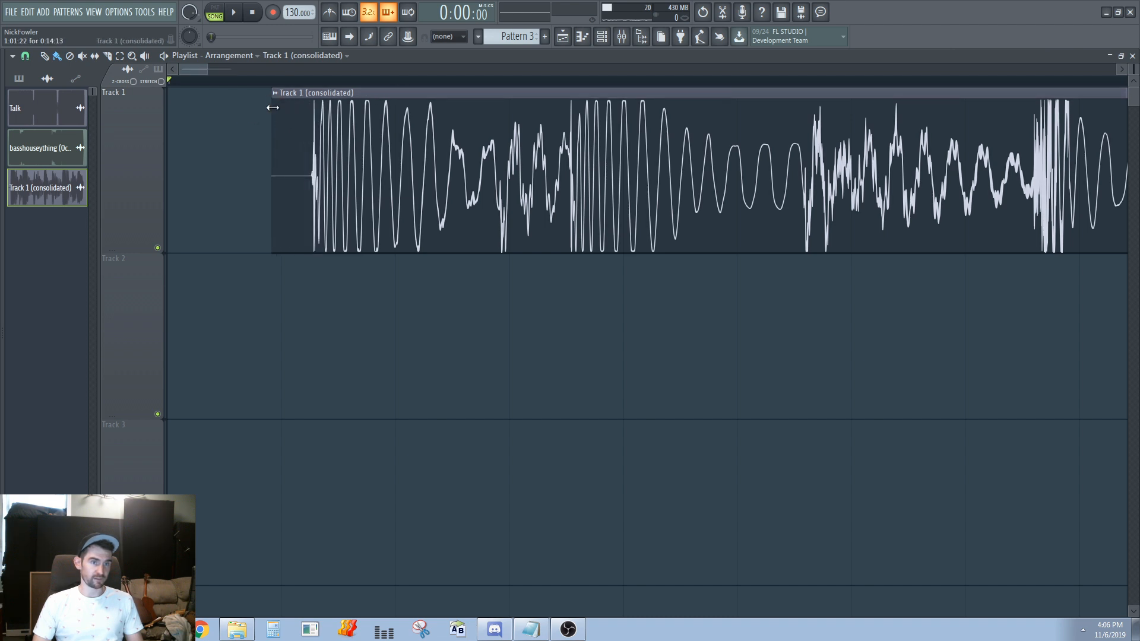
Set the consolidated clip's declicking mode to Generic (bleeding) in its channel settings
{"action": "double_click", "coordinate": [322, 122]}
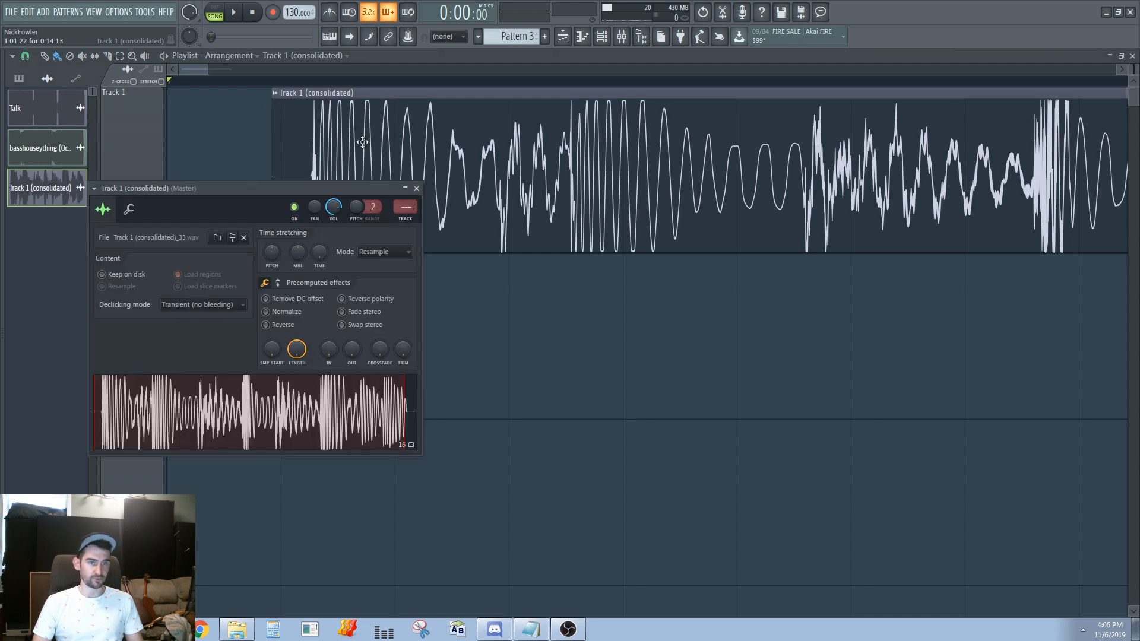
{"action": "left_click", "coordinate": [201, 305]}
{"action": "left_click", "coordinate": [209, 355]}
{"action": "key", "text": "Escape"}
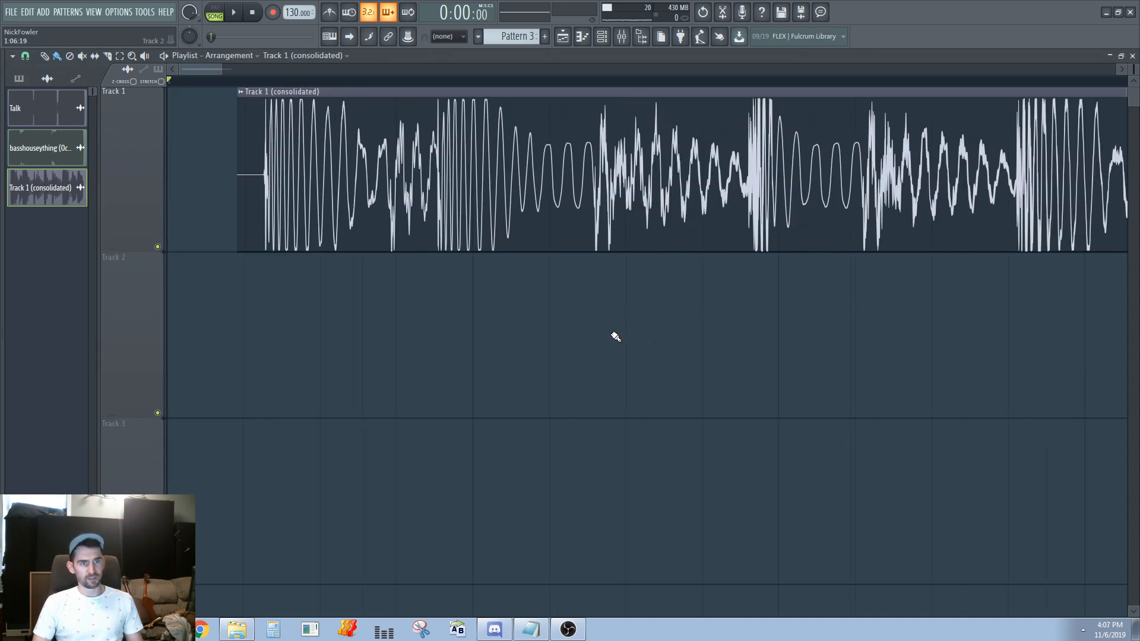
Trim the consolidated clip to start at 1:02:06, cutting off the initial silence, and shorten its length to 0:01:12
{"action": "left_click_drag", "start_coordinate": [257, 169], "coordinate": [263, 170]}
{"action": "scroll", "coordinate": [256, 173], "scroll_direction": "up", "scroll_amount": 2}
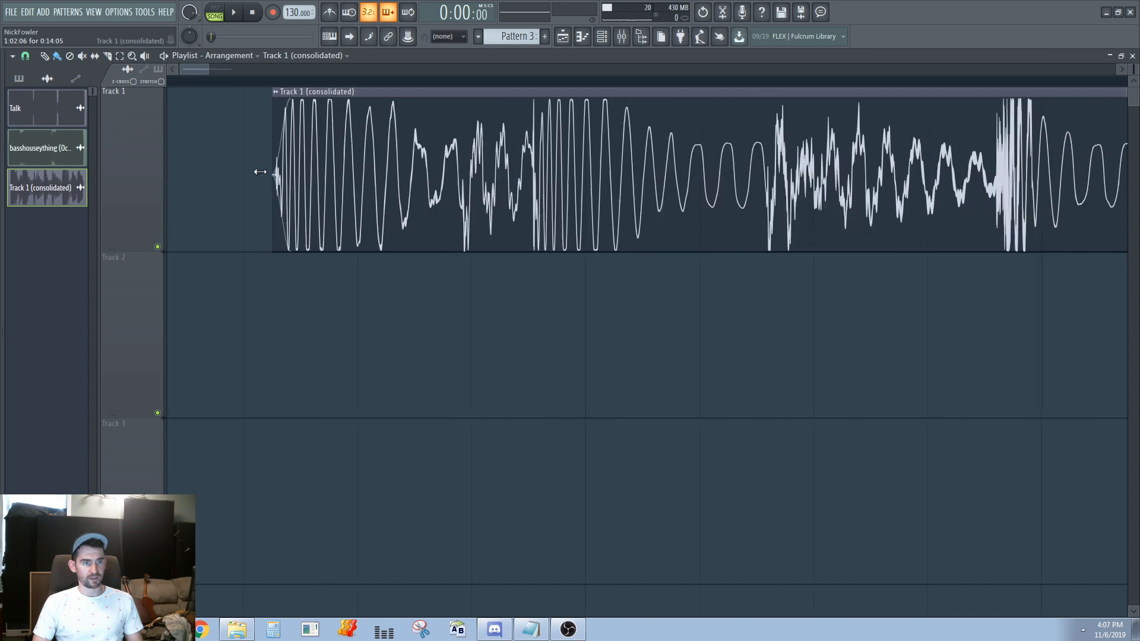
{"action": "left_click", "coordinate": [496, 219], "text": "shift"}
{"action": "right_click", "coordinate": [675, 208]}
{"action": "left_click_drag", "start_coordinate": [508, 175], "coordinate": [443, 173]}
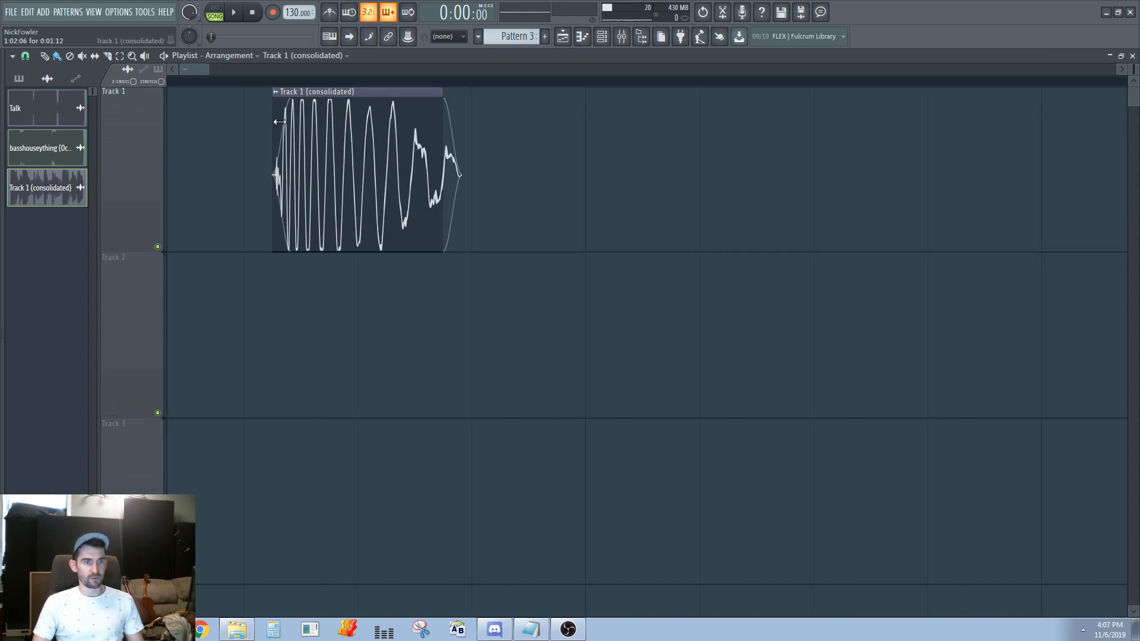
Change the trimmed clip's declicking mode to Transient (bleeding)
{"action": "double_click", "coordinate": [292, 107]}
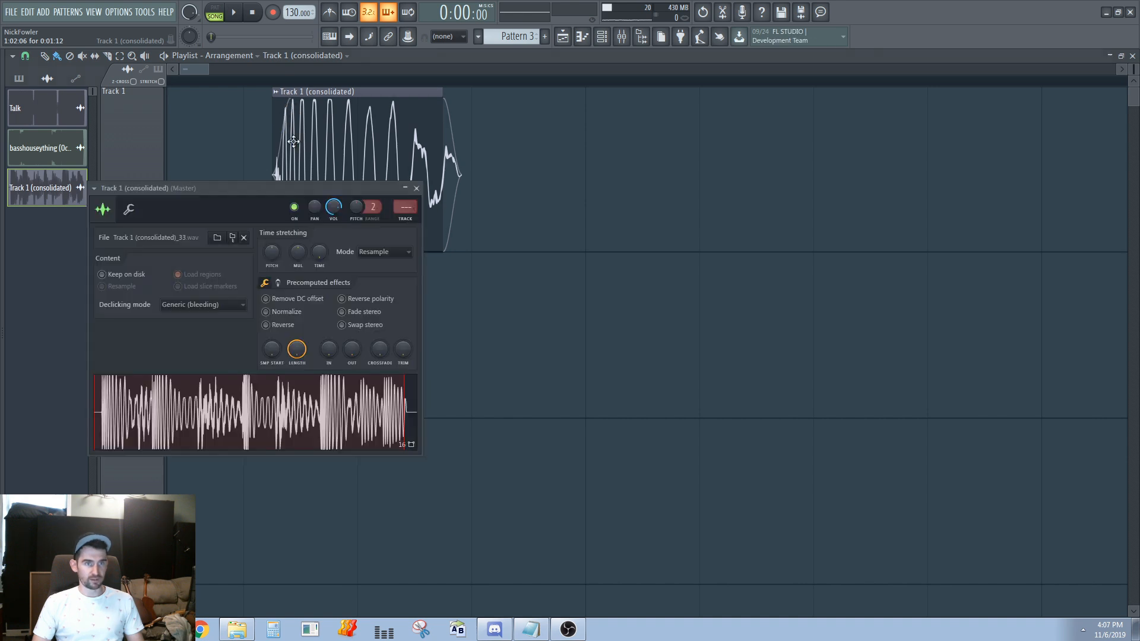
{"action": "left_click", "coordinate": [222, 304]}
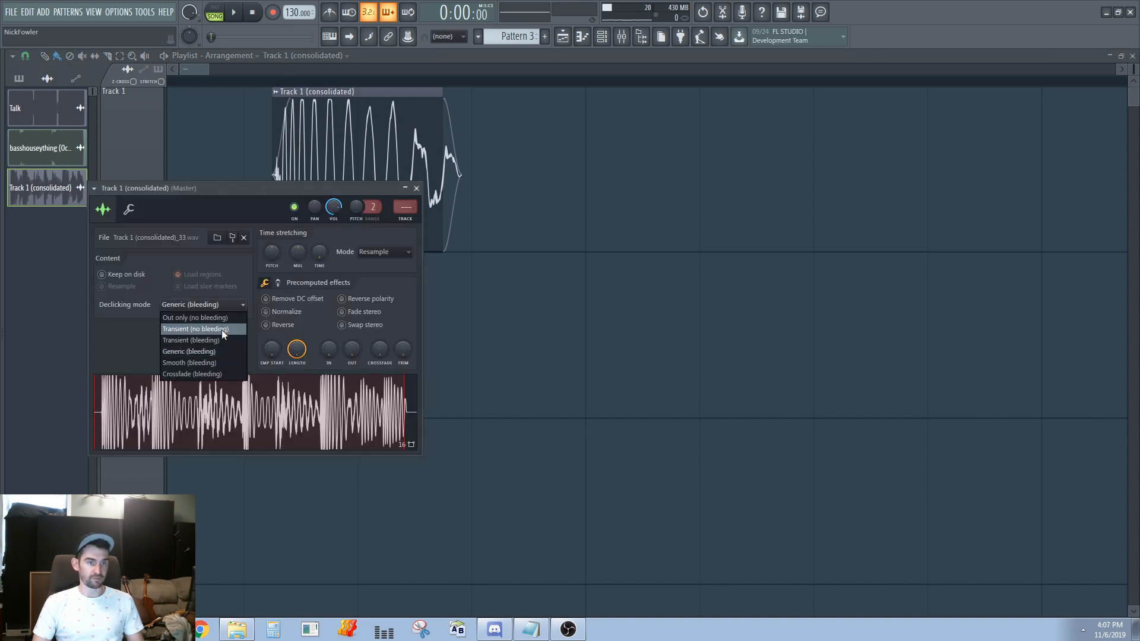
{"action": "left_click", "coordinate": [222, 341]}
{"action": "right_click", "coordinate": [495, 227]}
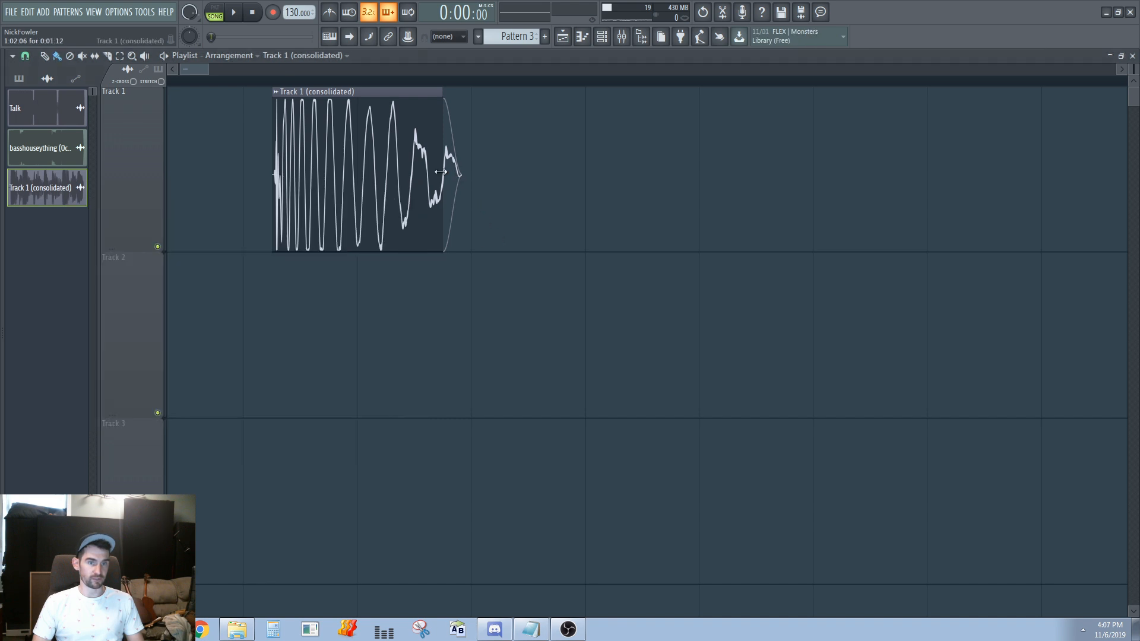
Extend the clip's end to a length of 0:01:14 and set its declicking mode to Crossfade (bleeding)
{"action": "mouse_move", "coordinate": [445, 106]}
{"action": "left_mouse_down"}
{"action": "mouse_move", "coordinate": [473, 107]}
{"action": "mouse_move", "coordinate": [455, 122]}
{"action": "left_mouse_up"}
{"action": "double_click", "coordinate": [433, 140]}
{"action": "left_click", "coordinate": [219, 304]}
{"action": "left_click", "coordinate": [219, 376]}
{"action": "right_click", "coordinate": [708, 297]}
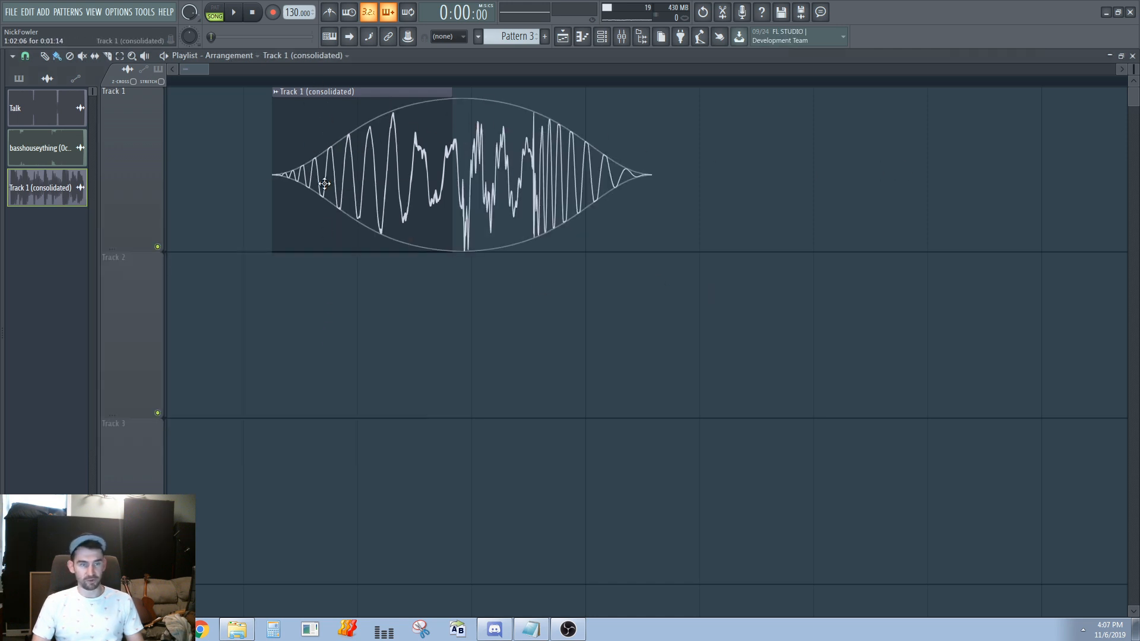
Try Transient (bleeding) as the clip's declicking mode and settle on Transient (no bleeding)
{"action": "double_click", "coordinate": [381, 135]}
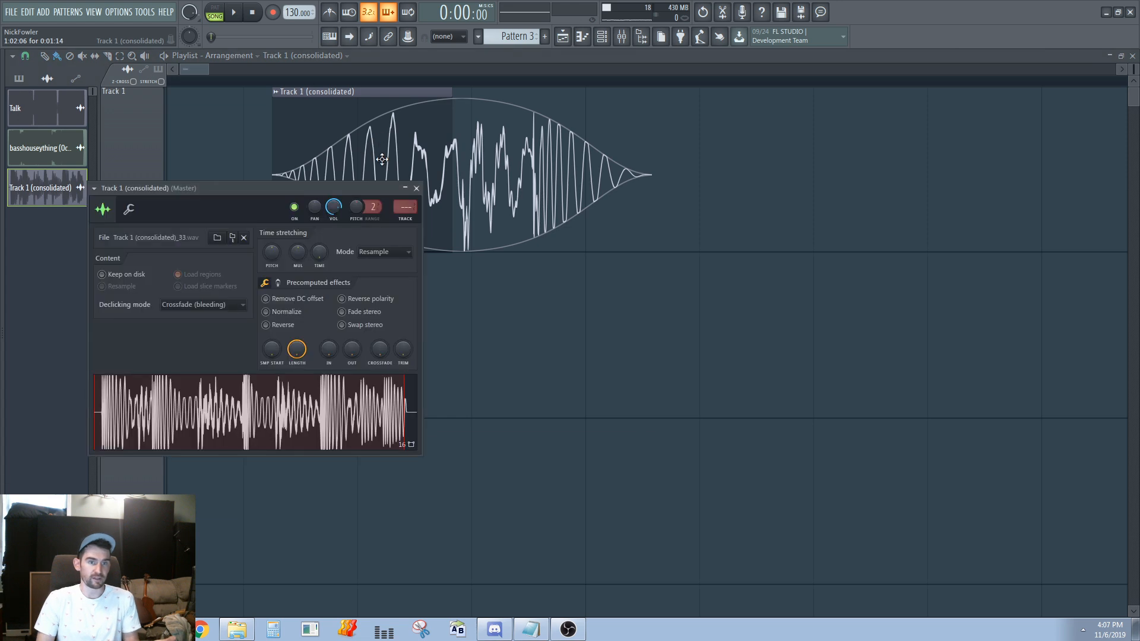
{"action": "left_click", "coordinate": [197, 304]}
{"action": "left_click", "coordinate": [209, 340]}
{"action": "left_click", "coordinate": [223, 306]}
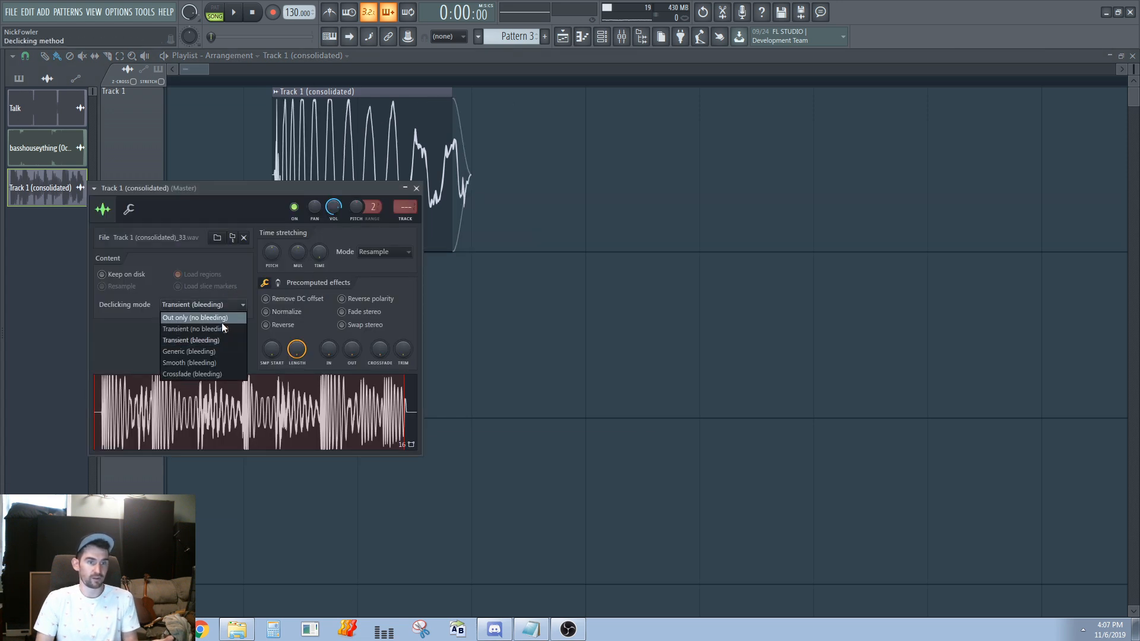
{"action": "left_click", "coordinate": [216, 352]}
{"action": "left_click", "coordinate": [216, 306]}
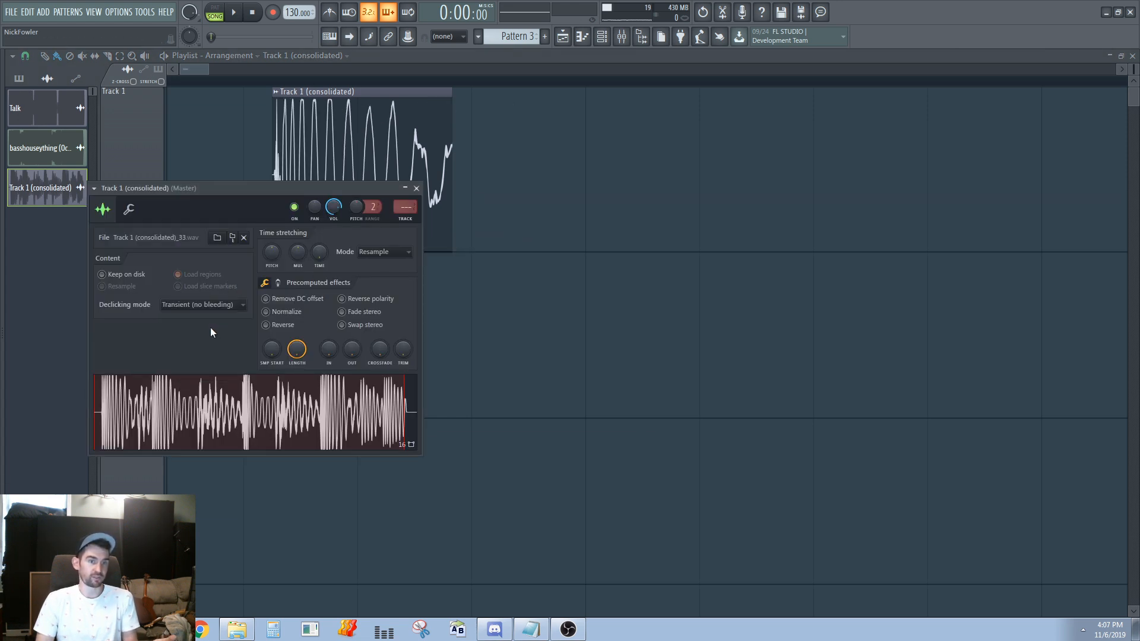
{"action": "left_click", "coordinate": [212, 329]}
Trim the end of the consolidated clip to give it a length of 0:01:10
{"action": "middle_click", "coordinate": [483, 169]}
{"action": "left_click_drag", "start_coordinate": [453, 145], "coordinate": [434, 143]}
{"action": "scroll", "coordinate": [432, 142], "scroll_direction": "up", "scroll_amount": 1}
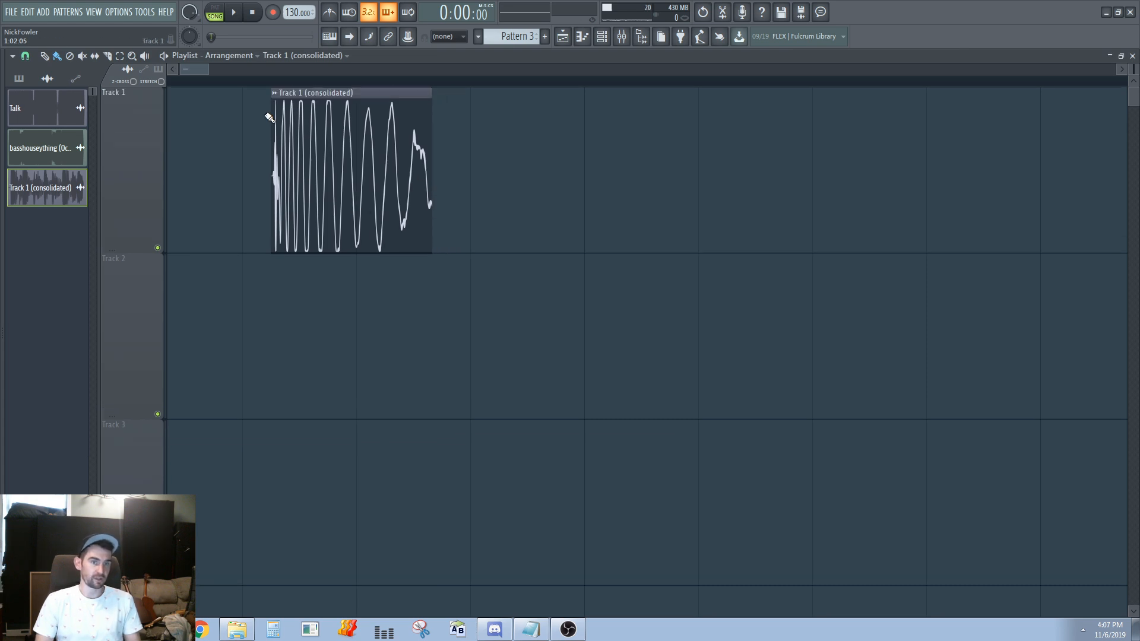
Create a volume automation clip for the consolidated audio clip
{"action": "left_click", "coordinate": [275, 92]}
{"action": "mouse_move", "coordinate": [416, 182]}
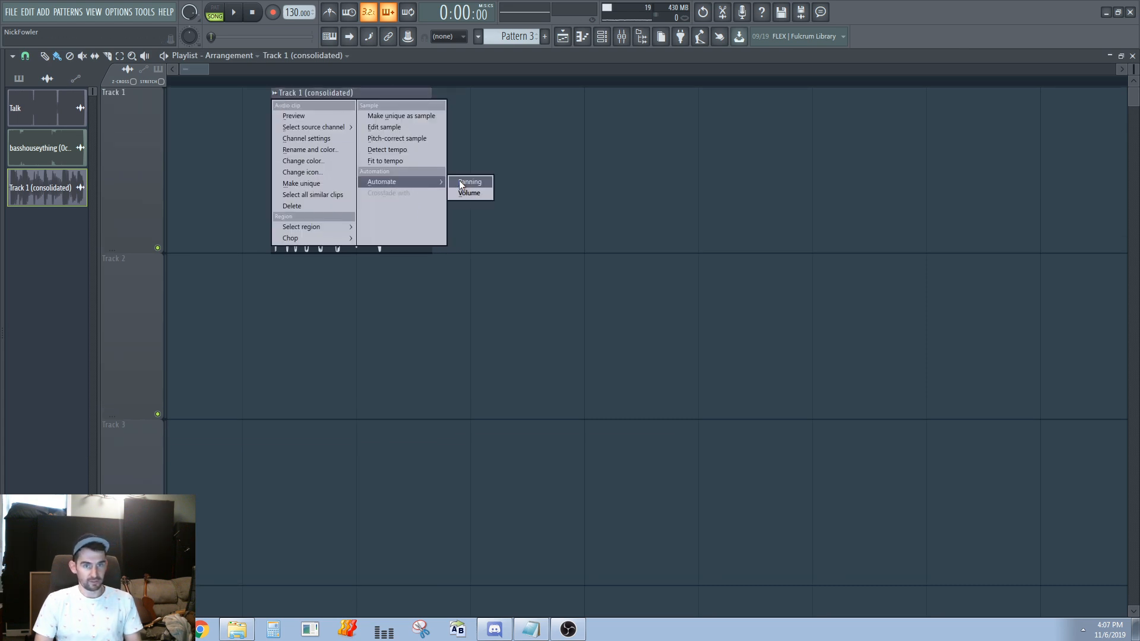
{"action": "left_click", "coordinate": [468, 193]}
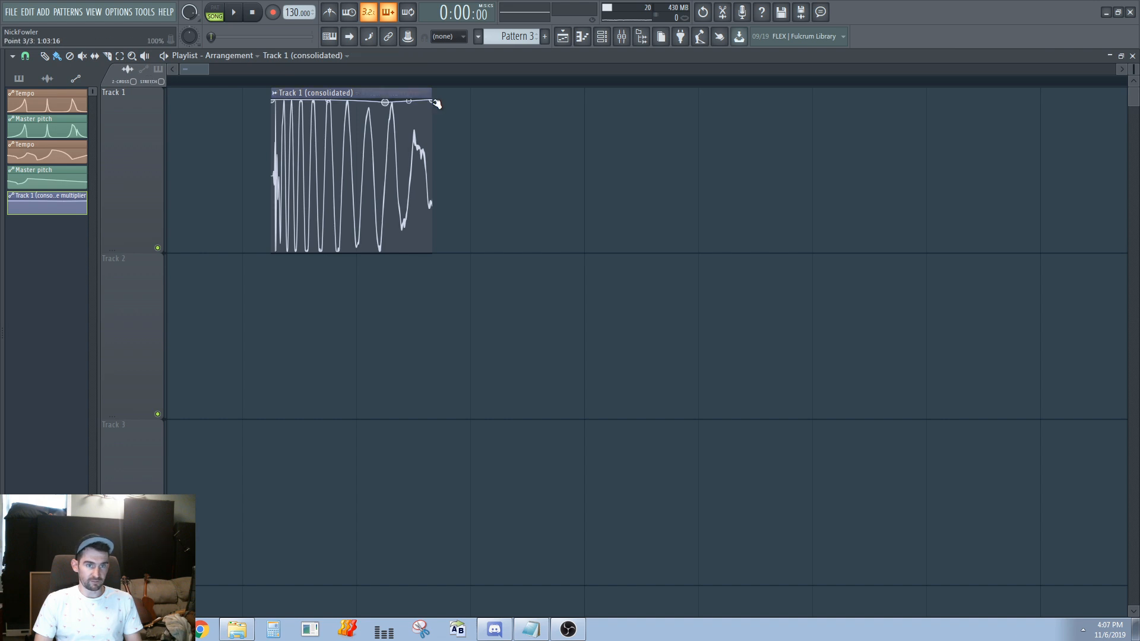
Move the audio clip down to track 2 and lower the automation curve's end point to zero for a fade-out
{"action": "left_click_drag", "start_coordinate": [402, 115], "coordinate": [404, 279]}
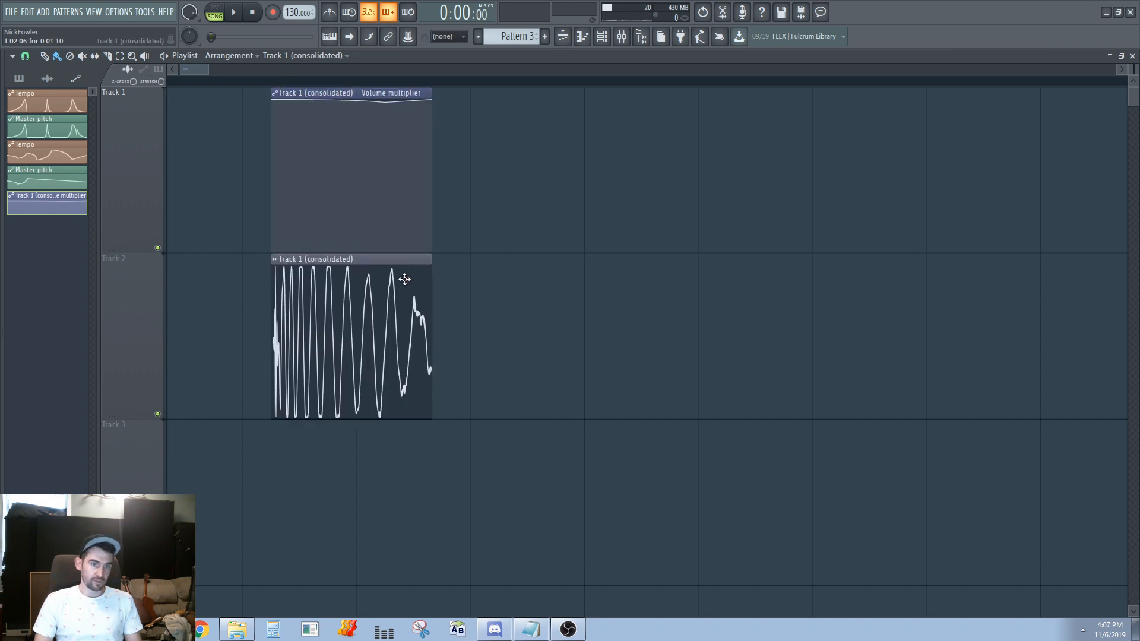
{"action": "left_click_drag", "start_coordinate": [432, 107], "coordinate": [438, 271]}
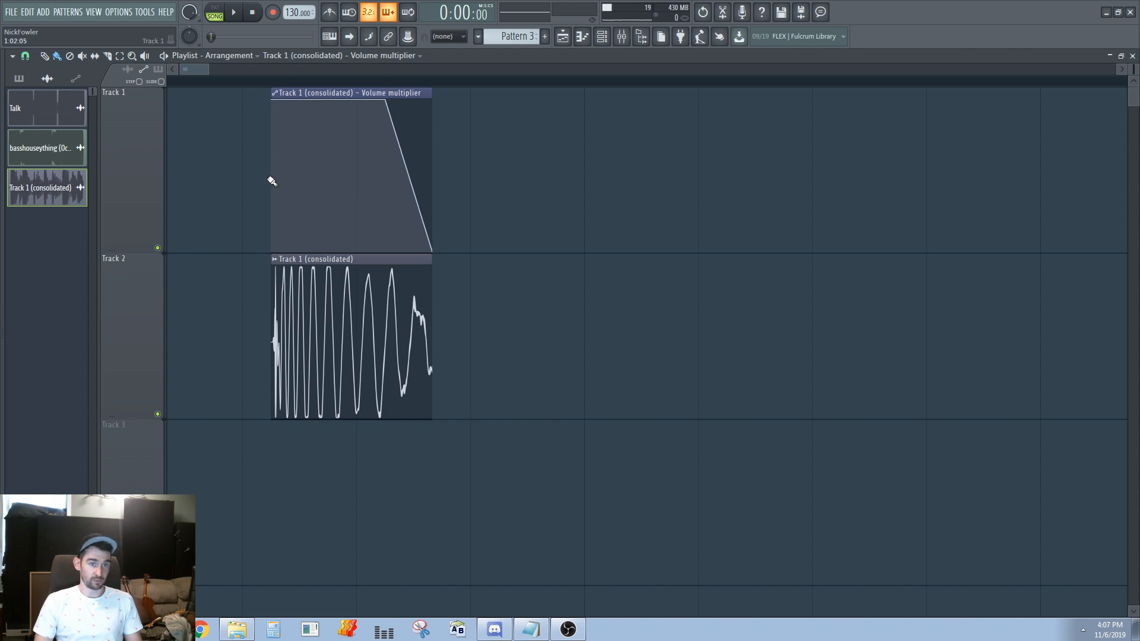
Try shorter end trims on the track 2 audio clip, including 0:01:00, and extend it to a length of 0:01:17
{"action": "left_click_drag", "start_coordinate": [361, 325], "coordinate": [382, 423]}
{"action": "right_click", "coordinate": [148, 299]}
{"action": "left_click", "coordinate": [262, 266]}
{"action": "mouse_move", "coordinate": [272, 266]}
{"action": "left_mouse_down"}
{"action": "mouse_move", "coordinate": [256, 267]}
{"action": "mouse_move", "coordinate": [273, 269]}
{"action": "left_mouse_up"}
{"action": "left_click_drag", "start_coordinate": [431, 356], "coordinate": [384, 380]}
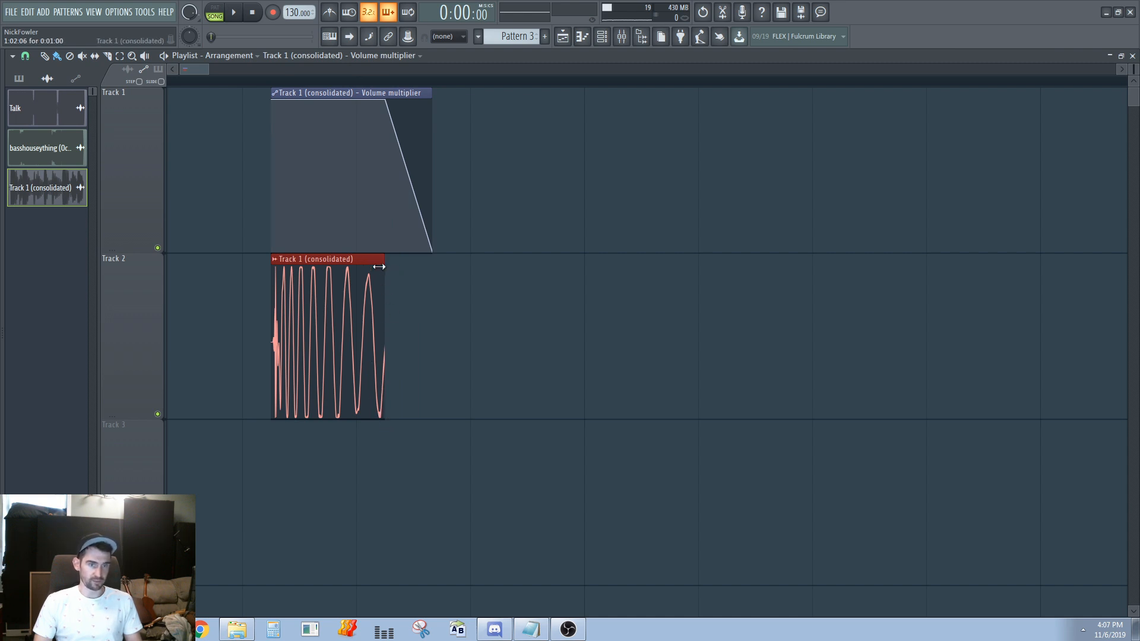
{"action": "left_click_drag", "start_coordinate": [358, 259], "coordinate": [365, 262]}
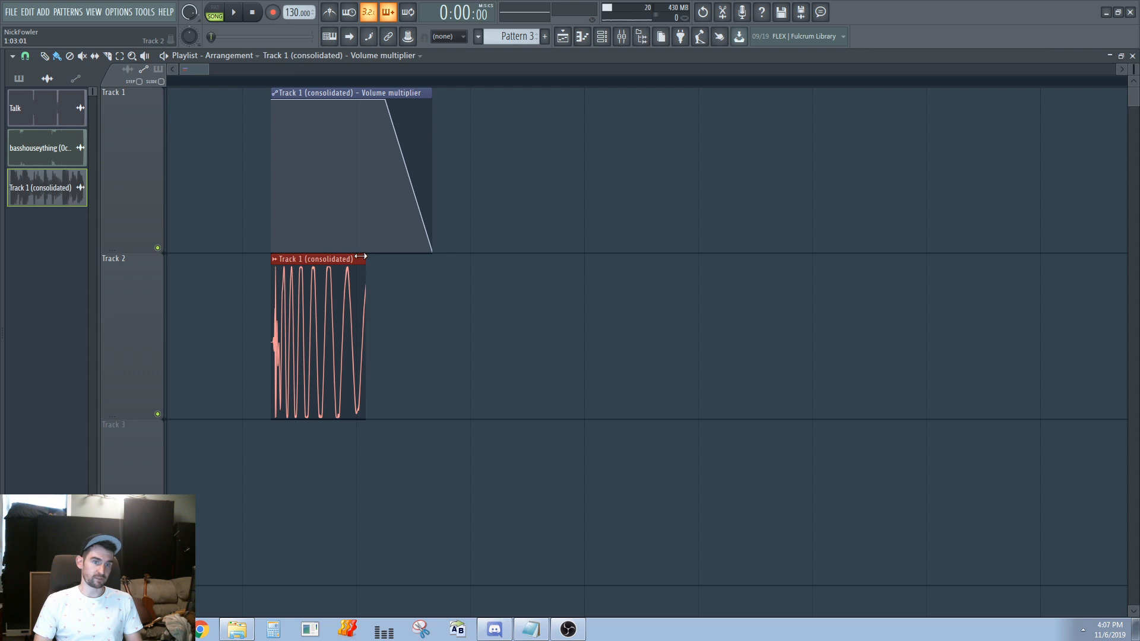
{"action": "left_click_drag", "start_coordinate": [362, 418], "coordinate": [466, 418]}
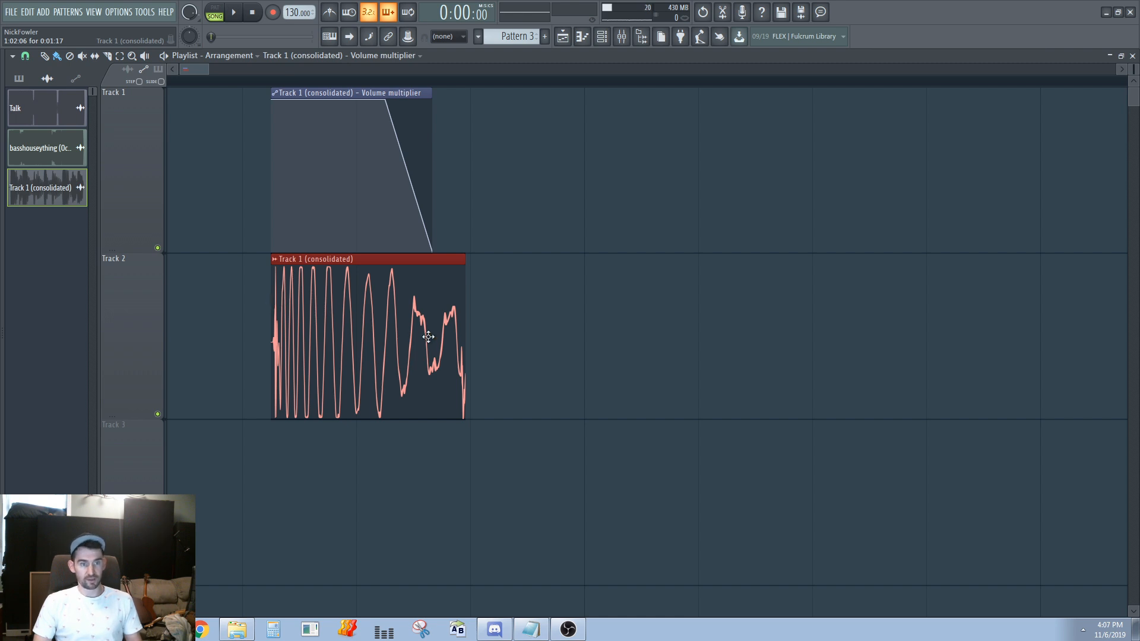
Place three copies of the audio clip at separate positions along track 2
{"action": "scroll", "coordinate": [244, 362], "scroll_direction": "down", "scroll_amount": 3}
{"action": "left_click_drag", "start_coordinate": [228, 338], "coordinate": [484, 317]}
{"action": "left_click_drag", "start_coordinate": [484, 316], "coordinate": [811, 320]}
{"action": "scroll", "coordinate": [217, 332], "scroll_direction": "up", "scroll_amount": 3}
{"action": "scroll", "coordinate": [293, 349], "scroll_direction": "down", "scroll_amount": 2}
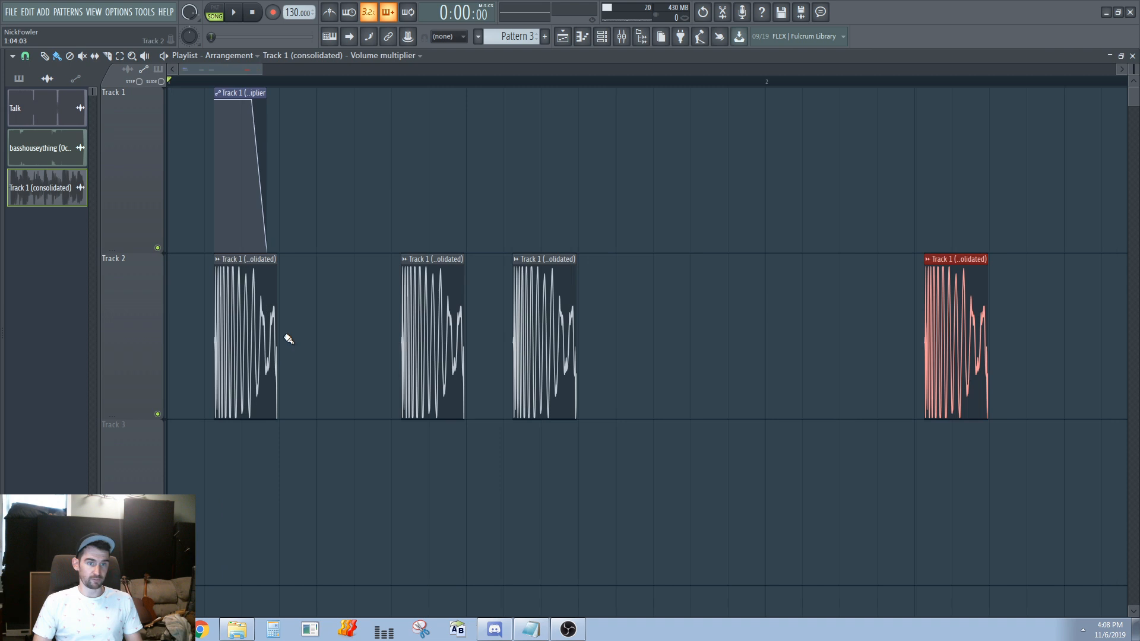
{"action": "scroll", "coordinate": [275, 323], "scroll_direction": "up", "scroll_amount": 2}
{"action": "scroll", "coordinate": [588, 300], "scroll_direction": "down", "scroll_amount": 2}
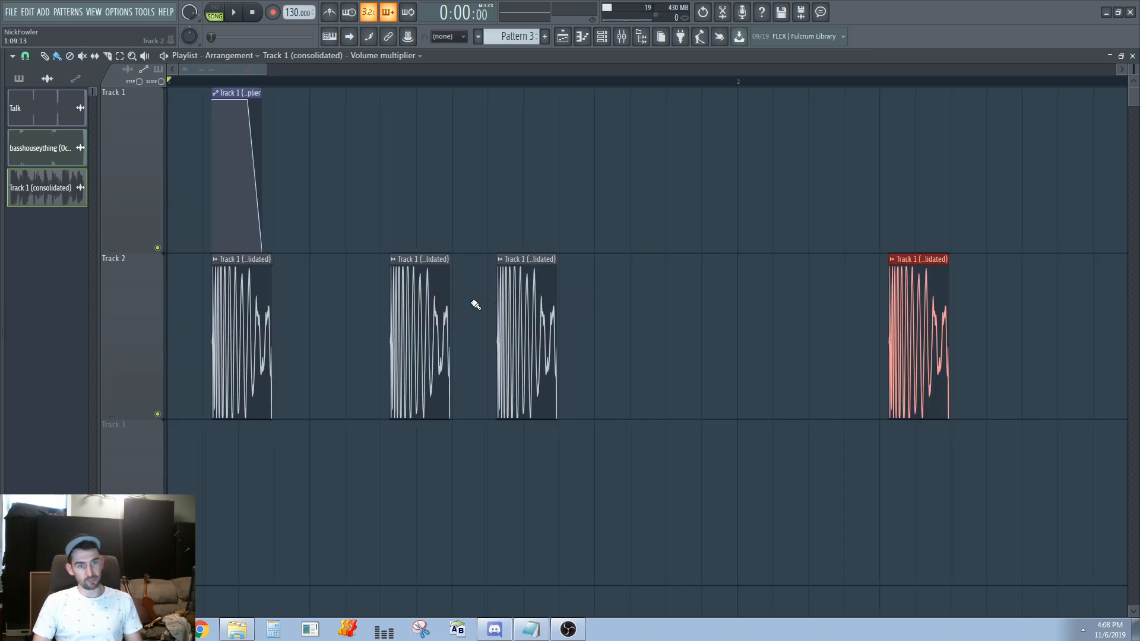
{"action": "scroll", "coordinate": [264, 261], "scroll_direction": "down", "scroll_amount": 2}
{"action": "scroll", "coordinate": [219, 269], "scroll_direction": "up", "scroll_amount": 2}
{"action": "scroll", "coordinate": [219, 269], "scroll_direction": "down", "scroll_amount": 2}
Delete the three copies on track 2 and place three new ones spread across the first two bars
{"action": "right_click", "coordinate": [605, 323]}
{"action": "right_click", "coordinate": [376, 341]}
{"action": "right_click", "coordinate": [315, 346]}
{"action": "scroll", "coordinate": [170, 328], "scroll_direction": "up", "scroll_amount": 4}
{"action": "scroll", "coordinate": [327, 279], "scroll_direction": "down", "scroll_amount": 3}
{"action": "left_click_drag", "start_coordinate": [234, 308], "coordinate": [332, 307]}
{"action": "left_click", "coordinate": [429, 306]}
{"action": "left_click", "coordinate": [594, 302]}
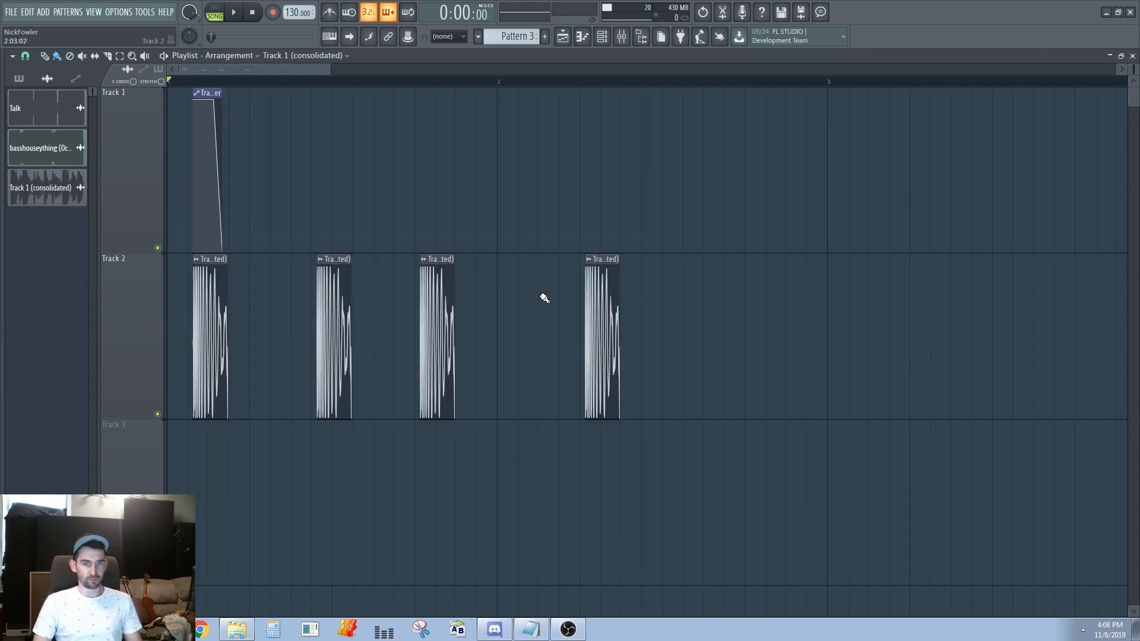
Shorten the first audio clip on track 2, and lengthen it well past the end of the volume automation clip
{"action": "left_click_drag", "start_coordinate": [229, 263], "coordinate": [207, 263]}
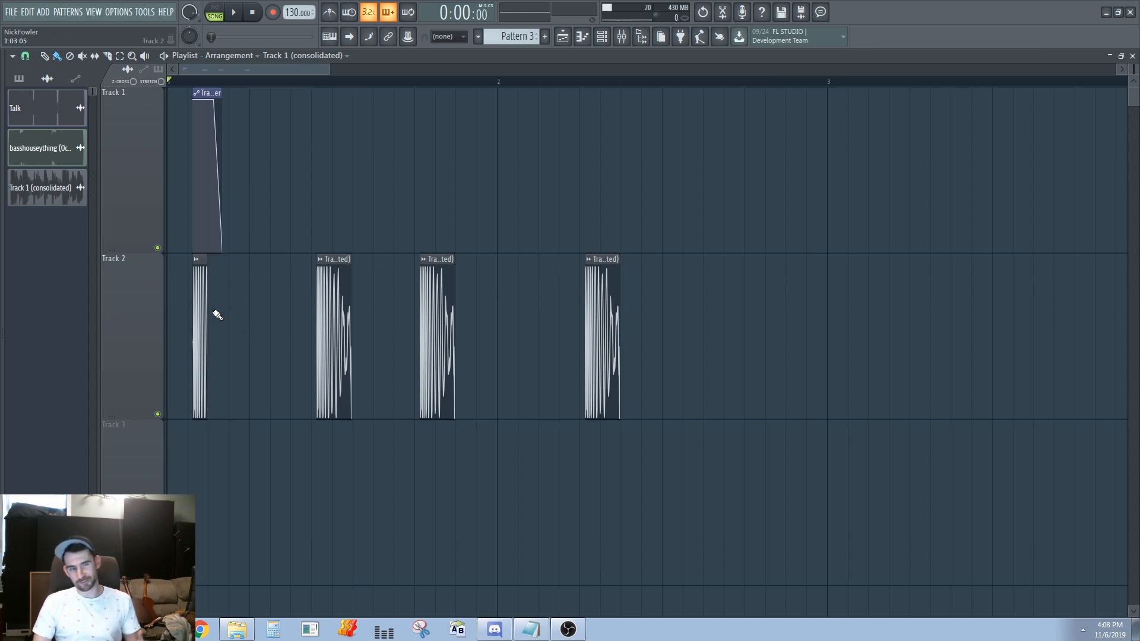
{"action": "left_click_drag", "start_coordinate": [204, 314], "coordinate": [252, 285]}
{"action": "scroll", "coordinate": [232, 278], "scroll_direction": "up", "scroll_amount": 2}
{"action": "scroll", "coordinate": [239, 275], "scroll_direction": "down", "scroll_amount": 5}
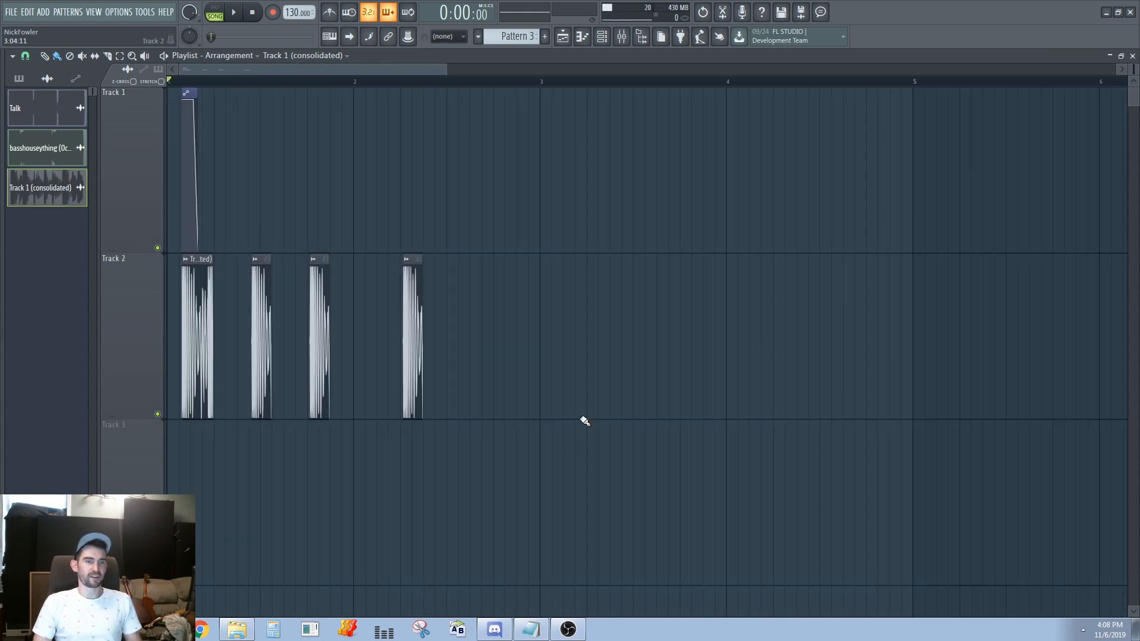
Delete the three copies, the original audio clip and the volume automation clip from the playlist
{"action": "scroll", "coordinate": [211, 314], "scroll_direction": "up", "scroll_amount": 4}
{"action": "right_click", "coordinate": [303, 324]}
{"action": "right_click", "coordinate": [409, 328]}
{"action": "right_click", "coordinate": [584, 334]}
{"action": "scroll", "coordinate": [186, 323], "scroll_direction": "up", "scroll_amount": 6}
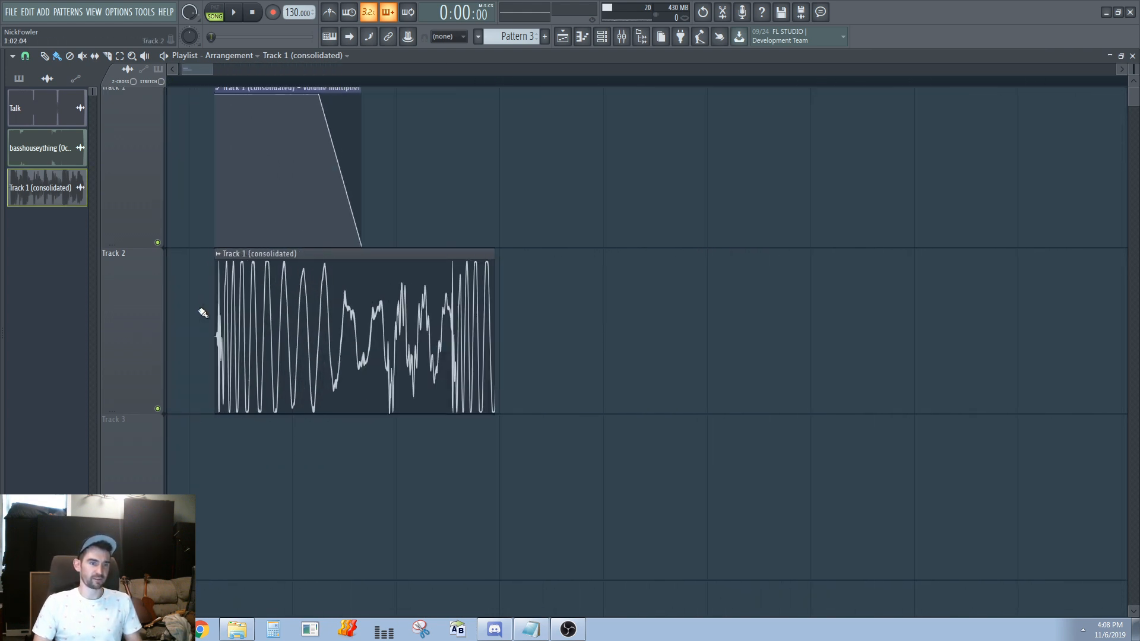
{"action": "right_click", "coordinate": [374, 357]}
{"action": "right_click", "coordinate": [327, 207]}
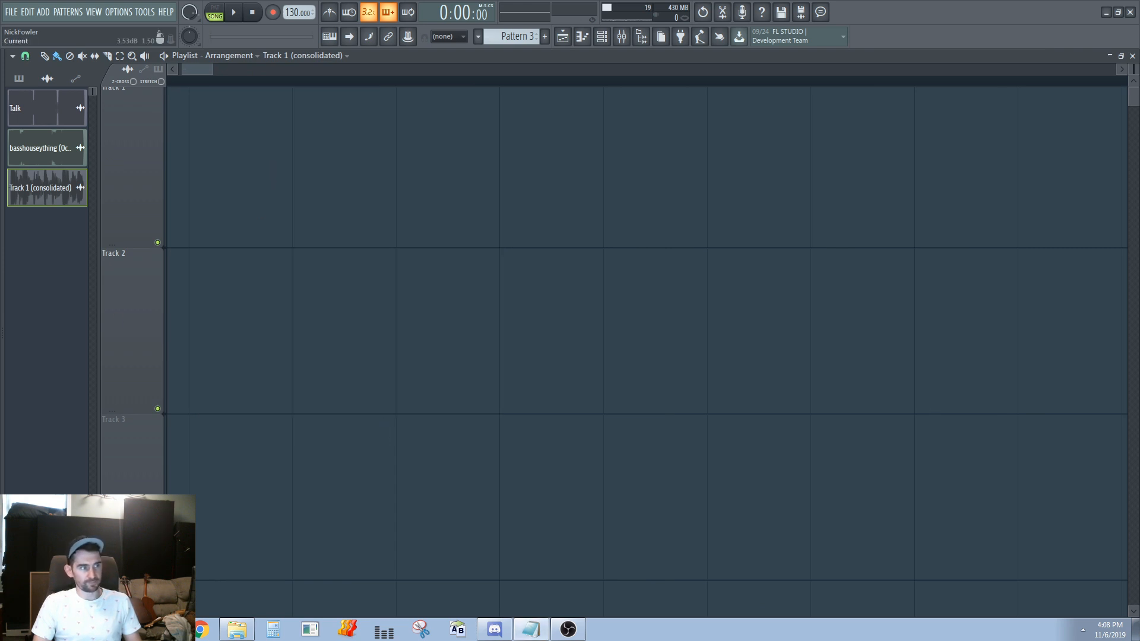
Reopen the Playlist window
{"action": "scroll", "coordinate": [529, 308], "scroll_direction": "down", "scroll_amount": 4}
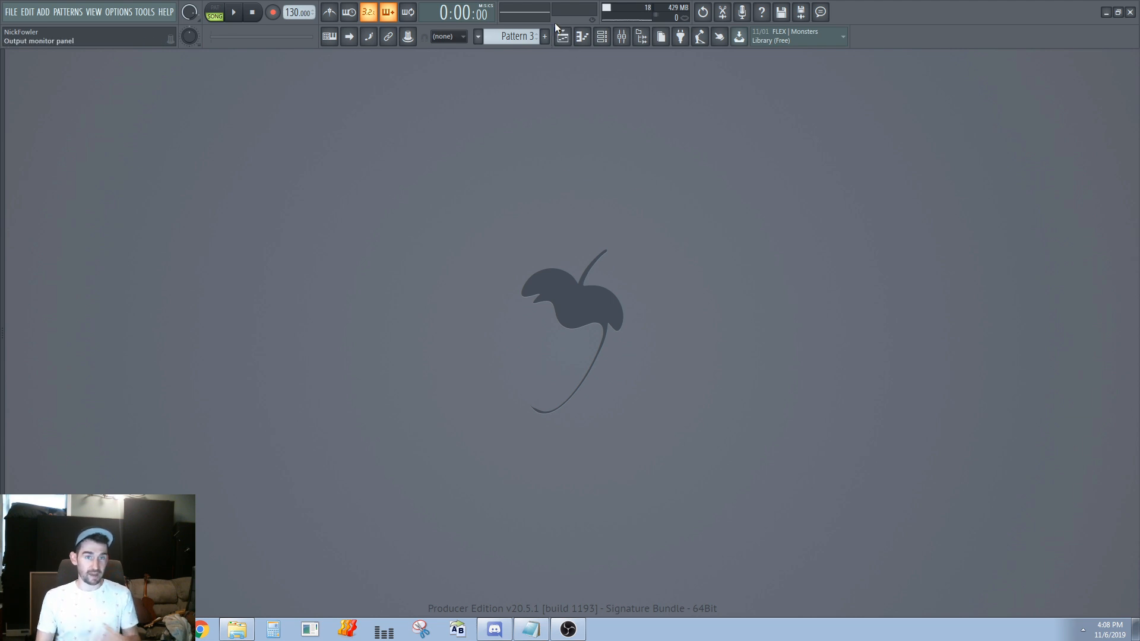
{"action": "left_click", "coordinate": [563, 38]}
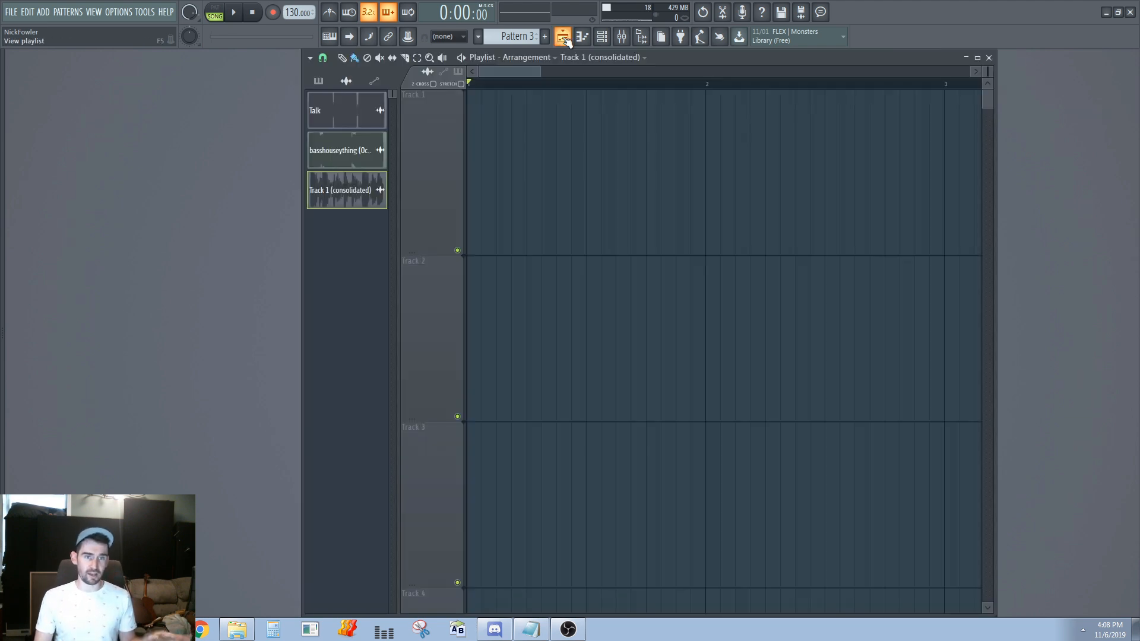
Maximize the Playlist window and open the Channel rack on top of it, placed over bar 2 of Track 1
{"action": "double_click", "coordinate": [680, 58]}
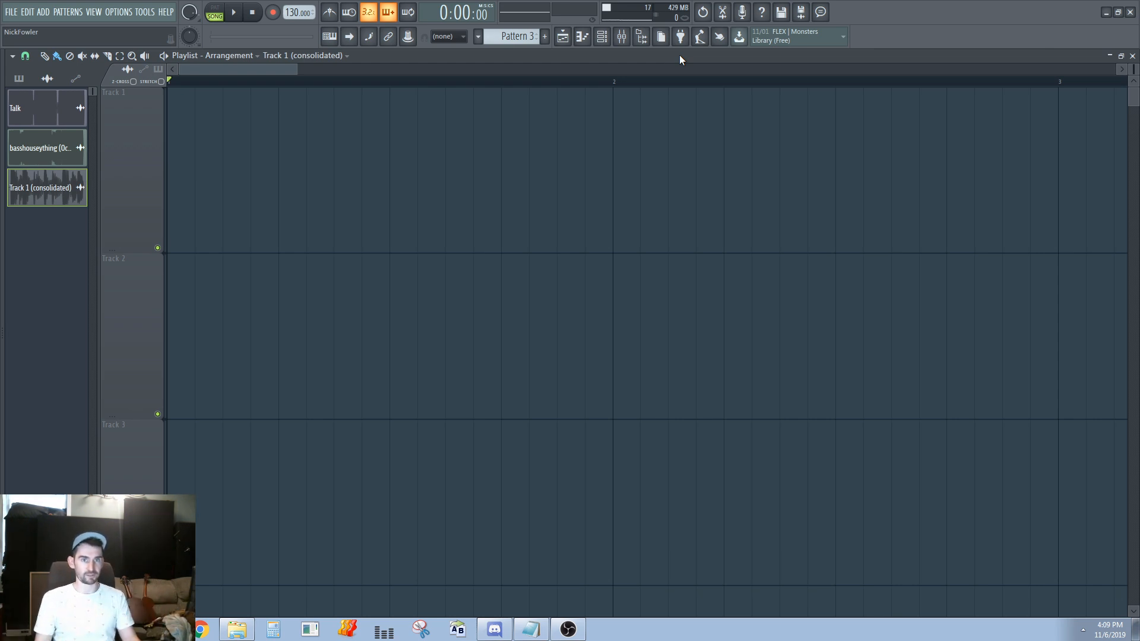
{"action": "key", "text": "F5"}
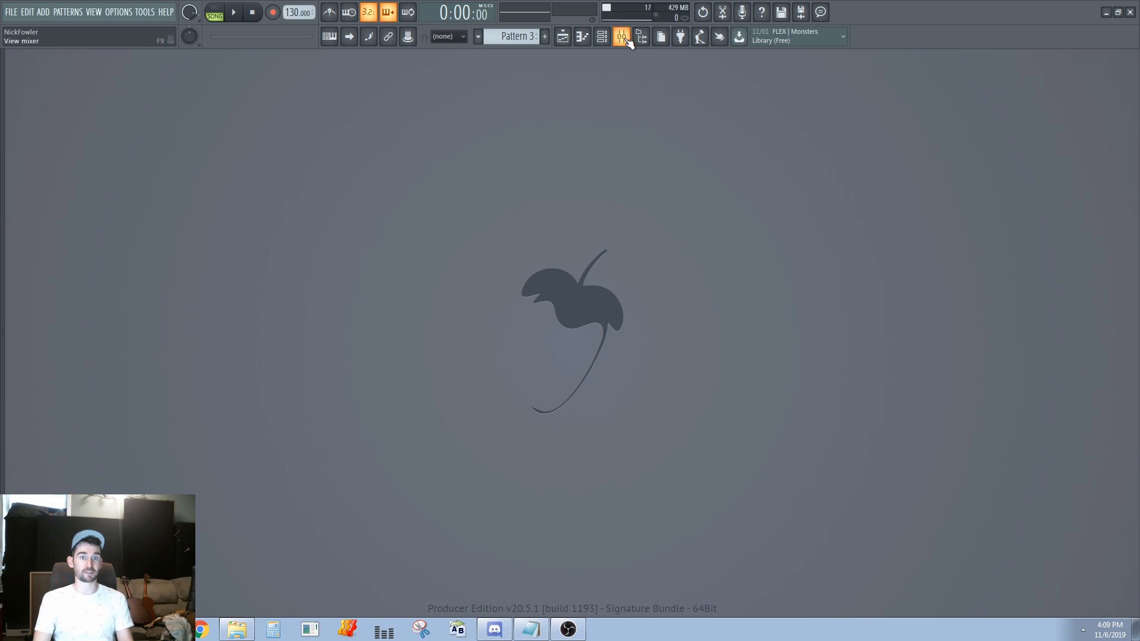
{"action": "left_click", "coordinate": [569, 48]}
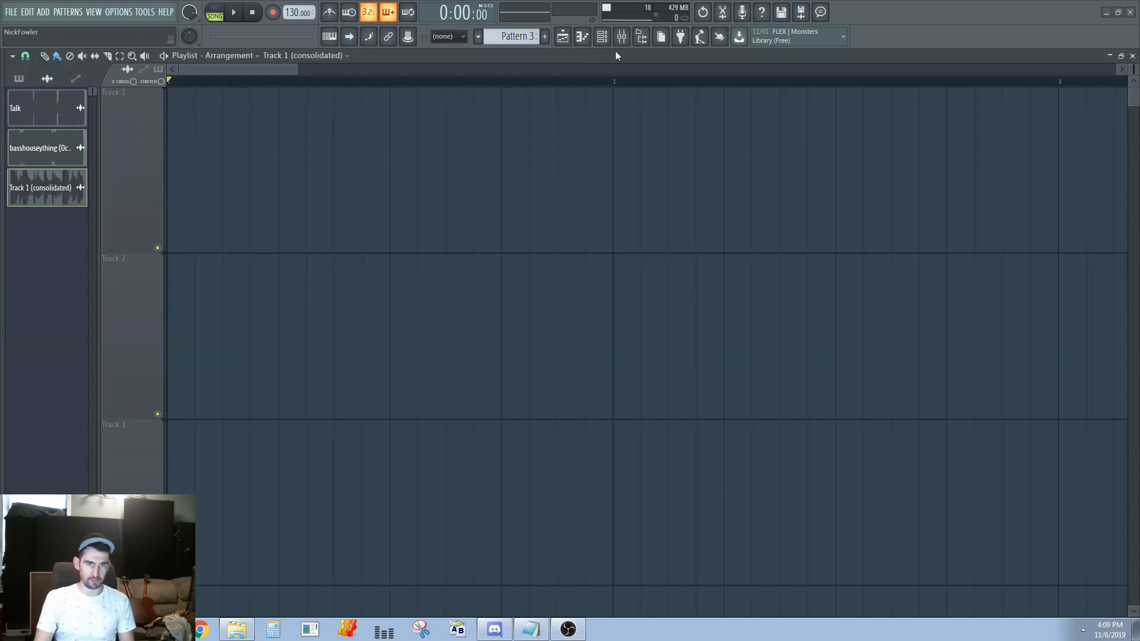
{"action": "left_click", "coordinate": [600, 38]}
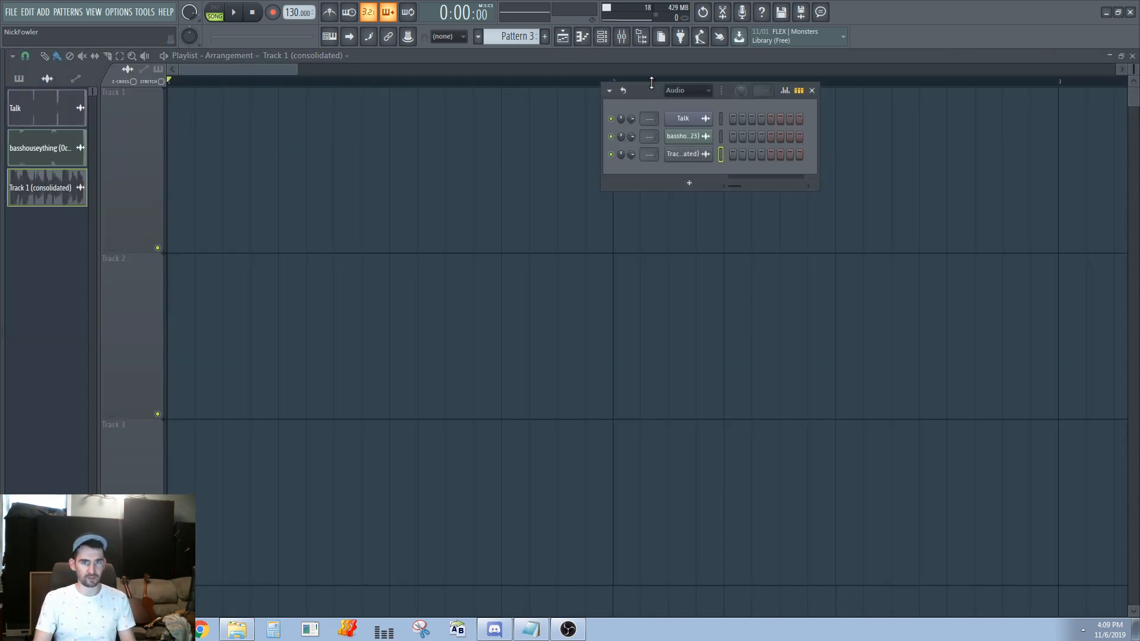
{"action": "left_click_drag", "start_coordinate": [641, 98], "coordinate": [792, 153]}
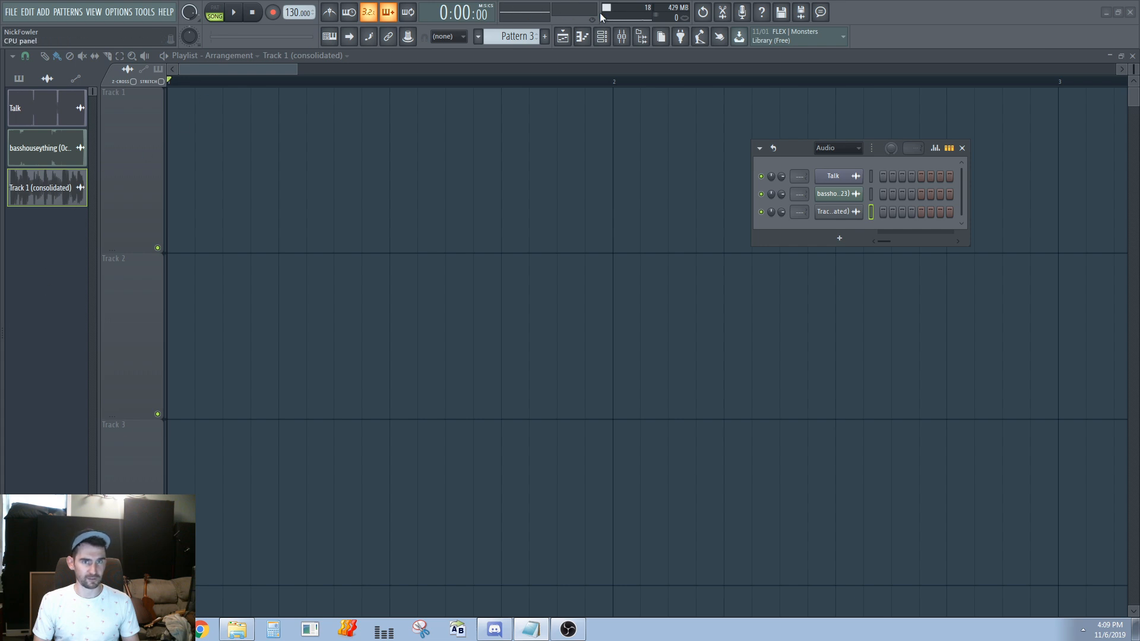
Open the Mixer, show the Fruity parametric EQ, Fruity Scratcher and MORPH VST windows of the Master track, and move the Mixer off them
{"action": "key", "text": "F9"}
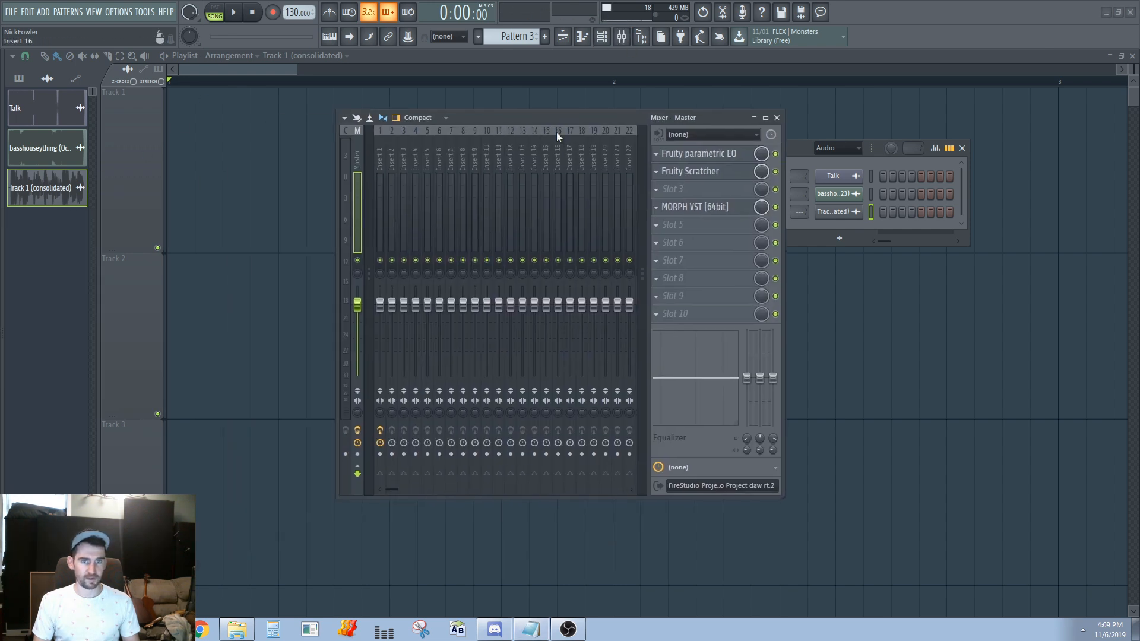
{"action": "left_click", "coordinate": [703, 155]}
{"action": "left_click", "coordinate": [705, 171]}
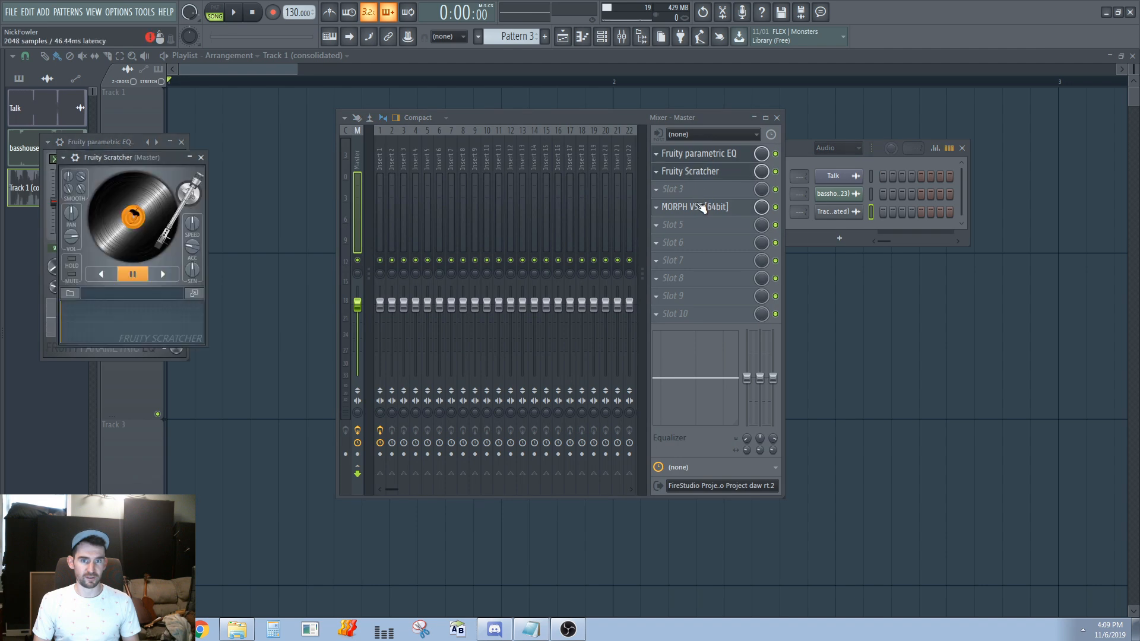
{"action": "left_click", "coordinate": [707, 208]}
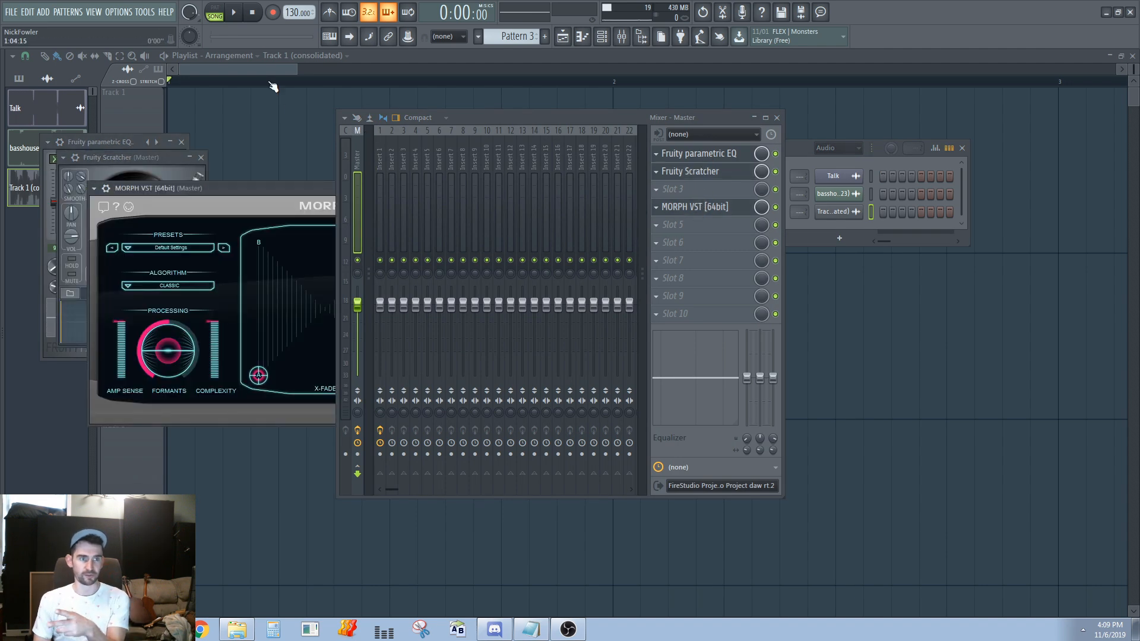
{"action": "left_click_drag", "start_coordinate": [474, 122], "coordinate": [615, 112]}
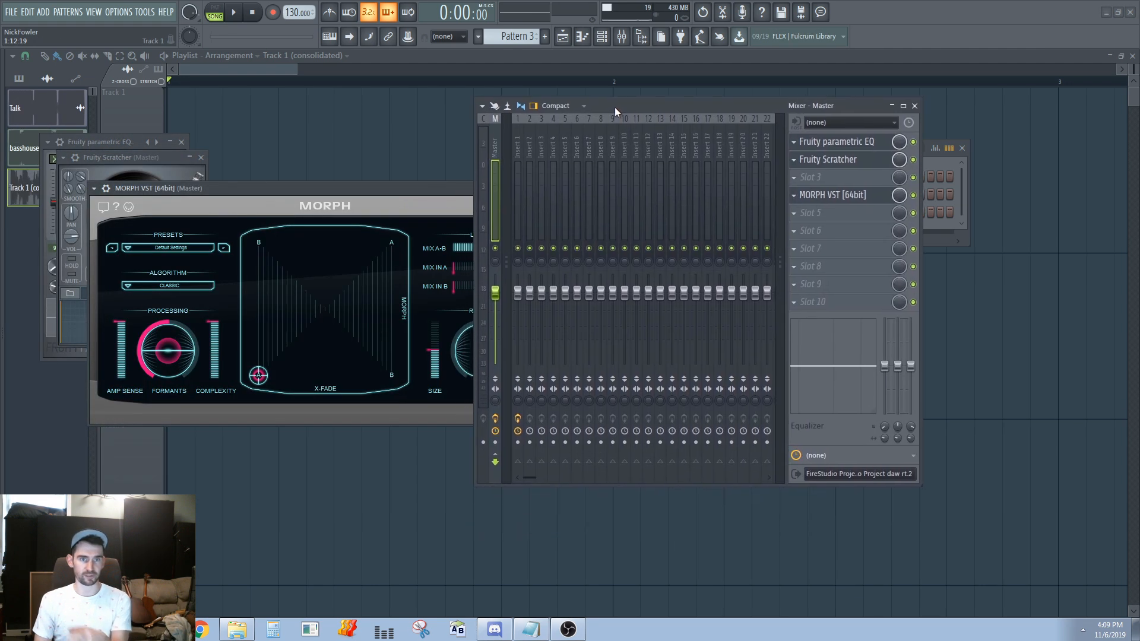
Open the MSW1, Control Surface, MComb and MUnison plugin windows of Insert 1
{"action": "left_click", "coordinate": [522, 152]}
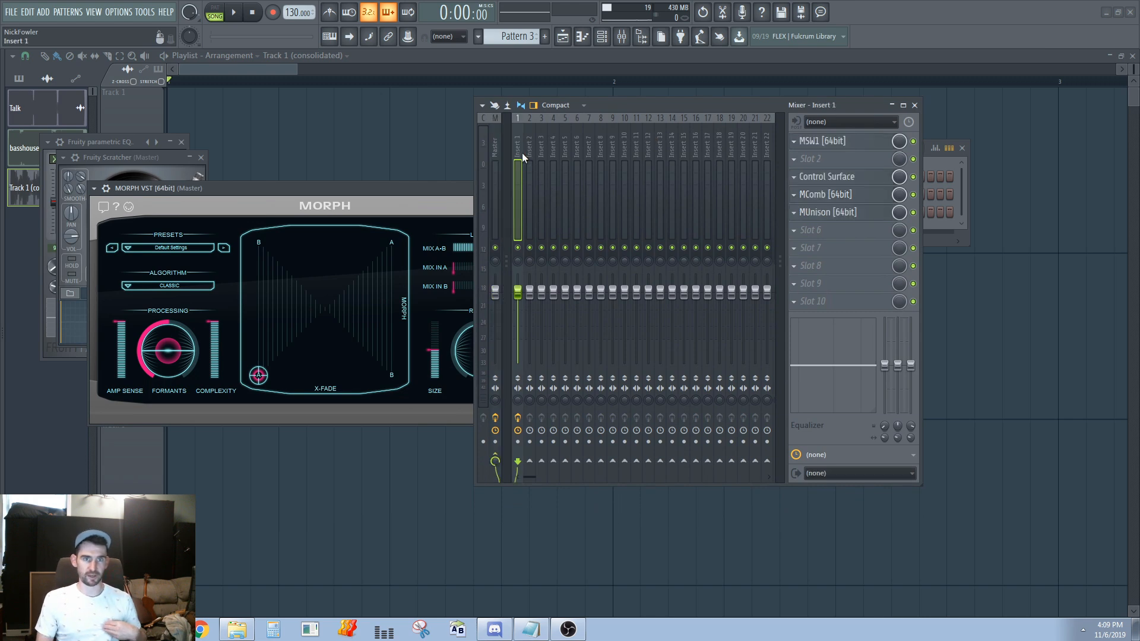
{"action": "left_click", "coordinate": [842, 147]}
{"action": "left_click", "coordinate": [837, 180]}
{"action": "left_click", "coordinate": [837, 196]}
{"action": "left_click", "coordinate": [837, 213]}
Close all open plugin windows and reposition the Mixer over the Playlist
{"action": "left_click_drag", "start_coordinate": [753, 108], "coordinate": [796, 108]}
{"action": "right_click", "coordinate": [816, 97]}
{"action": "left_click_drag", "start_coordinate": [710, 112], "coordinate": [714, 131]}
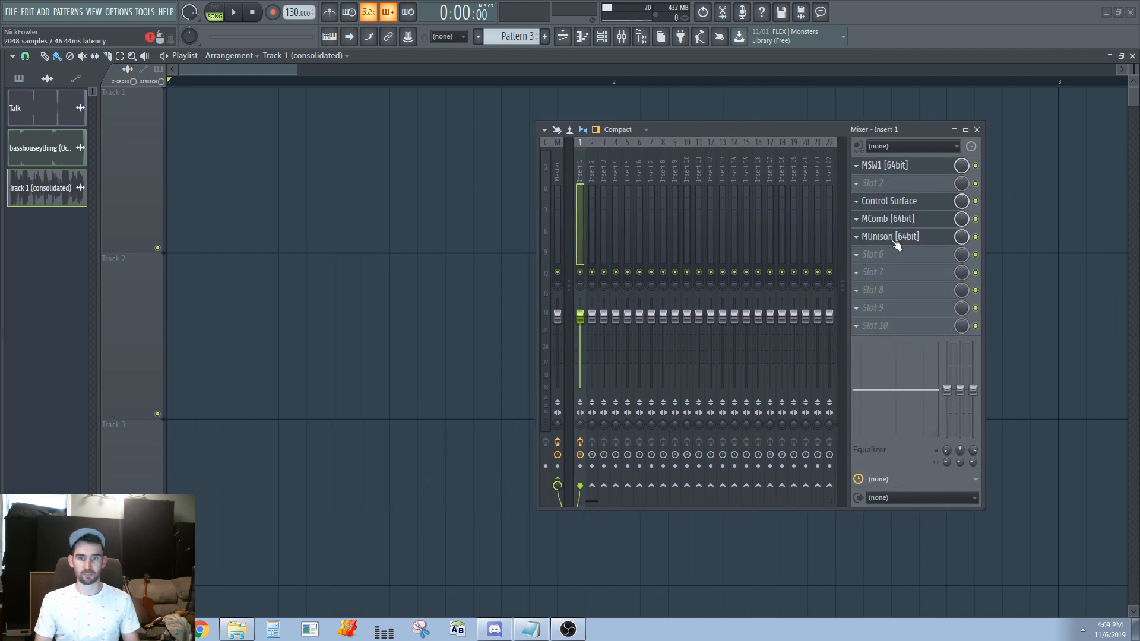
Select the Master track and toggle its MORPH VST window open and closed
{"action": "left_click", "coordinate": [556, 170]}
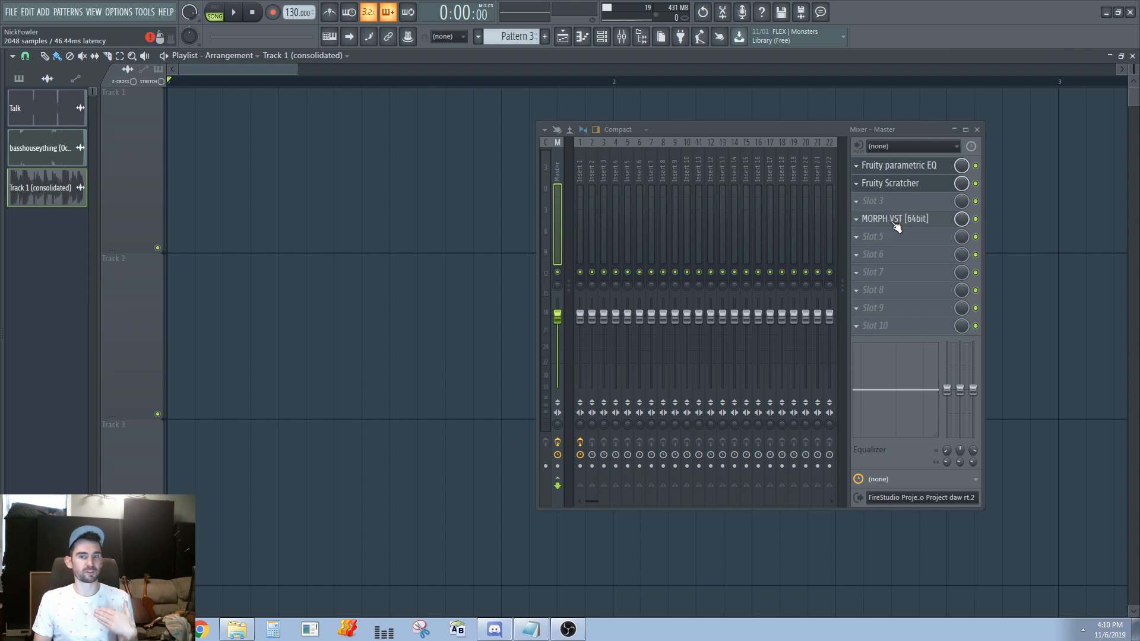
{"action": "left_click", "coordinate": [896, 223]}
{"action": "left_click", "coordinate": [896, 221]}
{"action": "left_click", "coordinate": [896, 221]}
{"action": "left_click", "coordinate": [895, 221]}
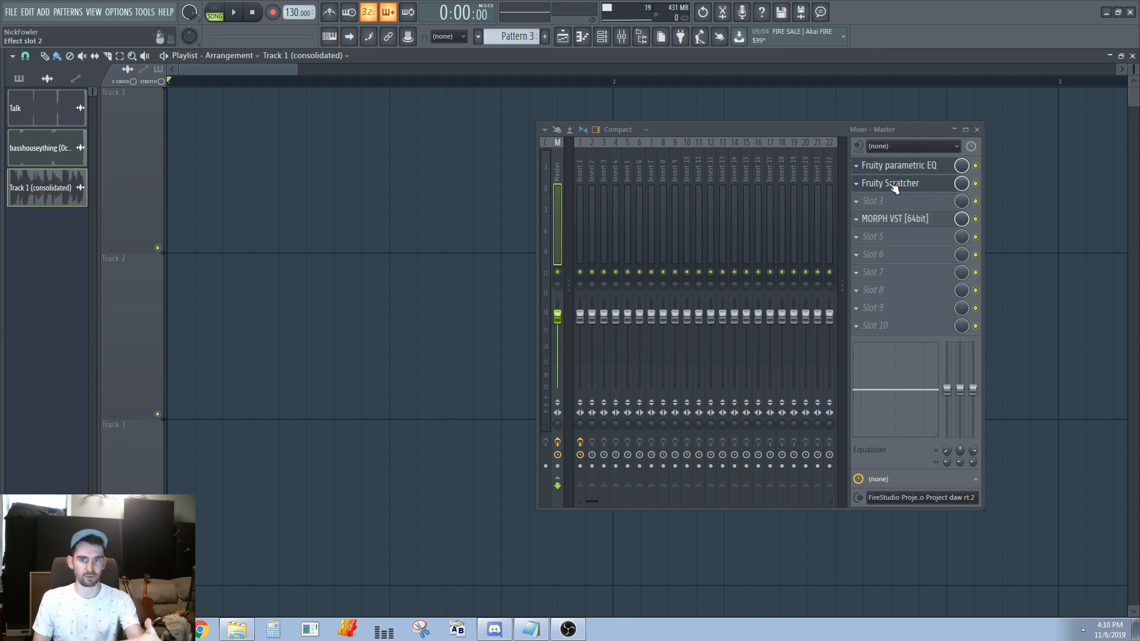
Compare the effect slots of Insert 1 and the Master track by switching between them
{"action": "left_click", "coordinate": [581, 173]}
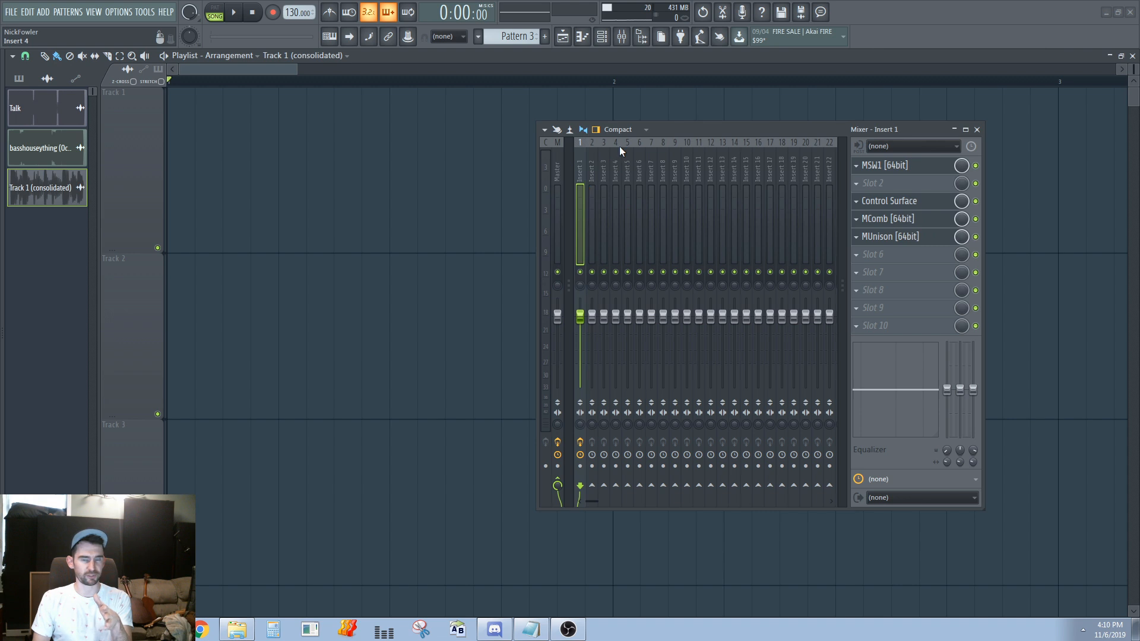
{"action": "left_click", "coordinate": [557, 180]}
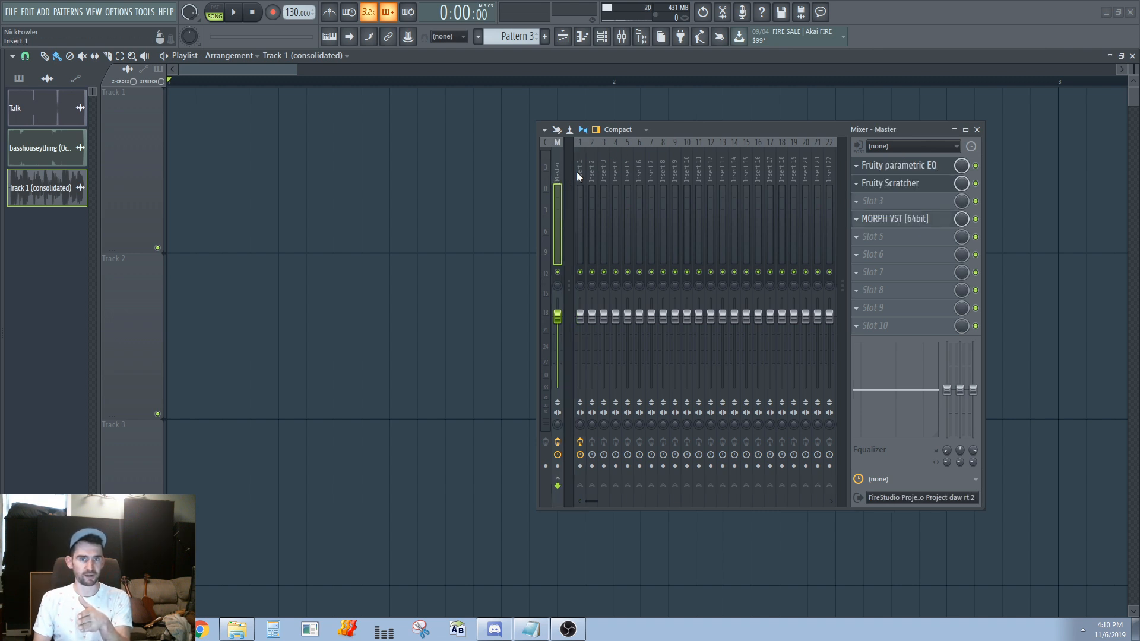
{"action": "left_click", "coordinate": [576, 172]}
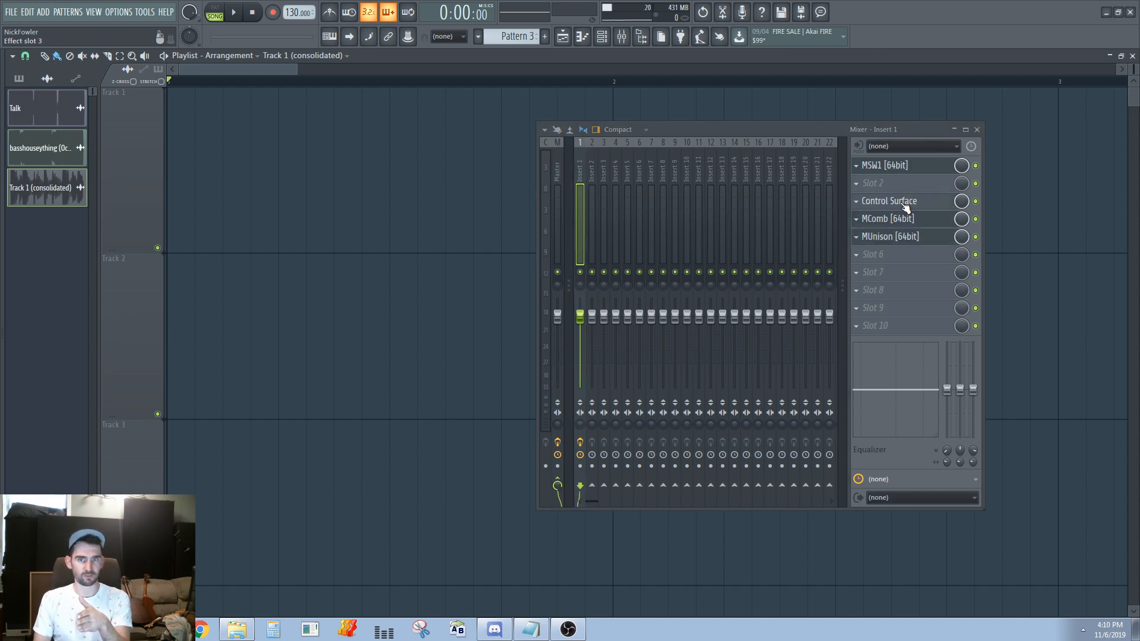
{"action": "left_click", "coordinate": [560, 177]}
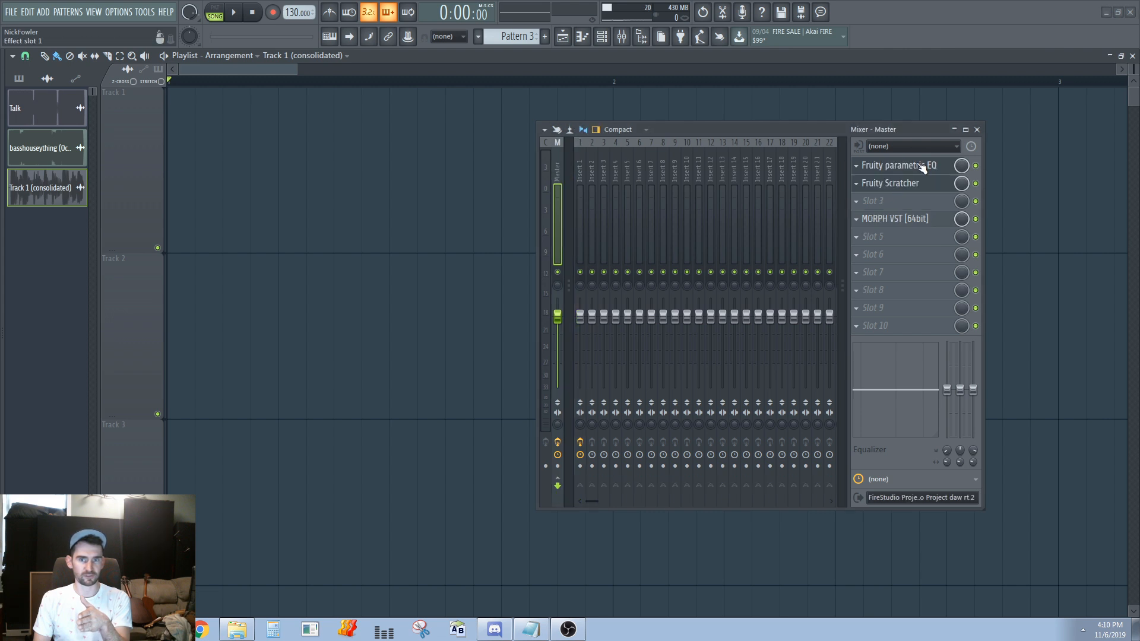
{"action": "scroll", "coordinate": [572, 180], "scroll_direction": "down", "scroll_amount": 2}
{"action": "left_click", "coordinate": [554, 177]}
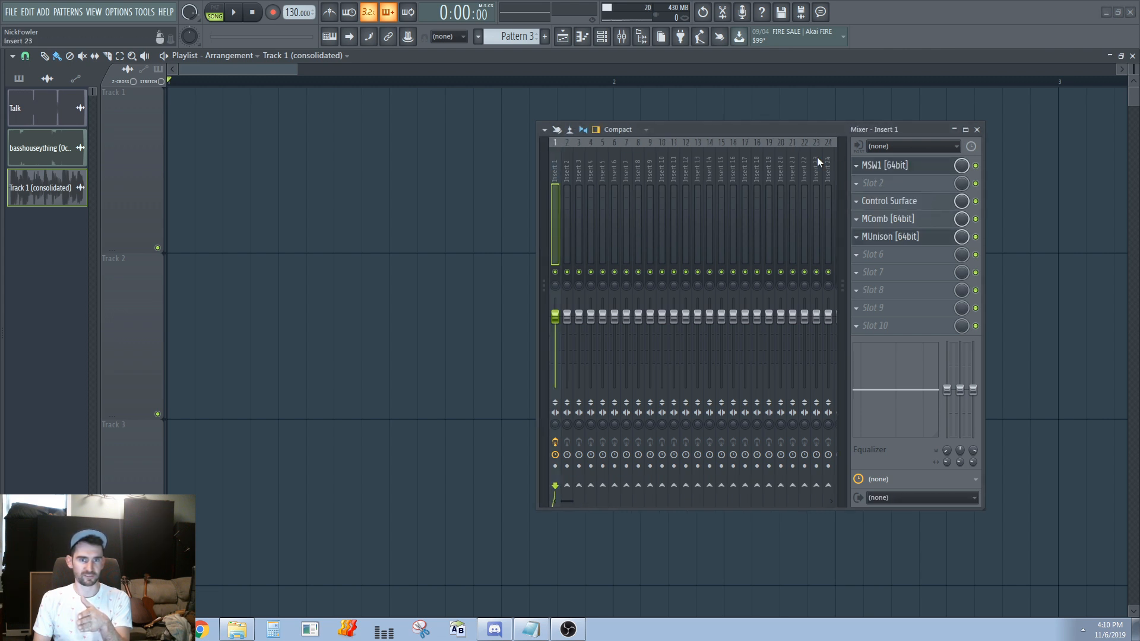
{"action": "left_click_drag", "start_coordinate": [544, 180], "coordinate": [564, 176]}
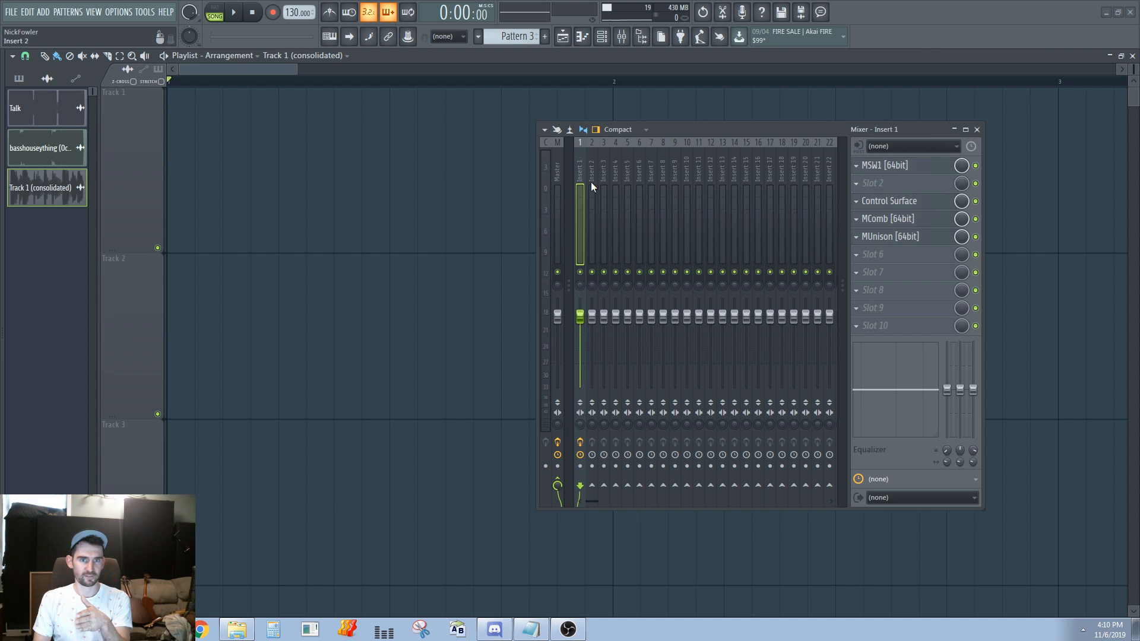
Open Fruity Scratcher, MORPH VST and Fruity parametric EQ on the Master track, and select Insert 1
{"action": "left_click", "coordinate": [559, 176]}
{"action": "left_click", "coordinate": [924, 201]}
{"action": "left_click", "coordinate": [919, 185]}
{"action": "left_click", "coordinate": [922, 188]}
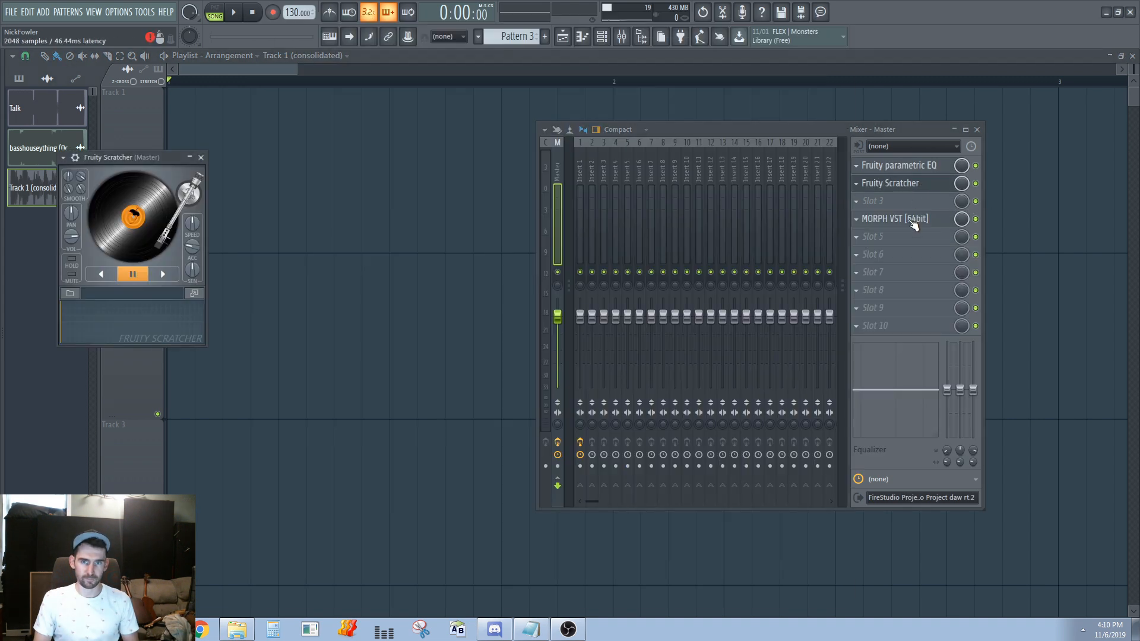
{"action": "left_click", "coordinate": [909, 219]}
{"action": "left_click", "coordinate": [909, 166]}
{"action": "left_click", "coordinate": [581, 178]}
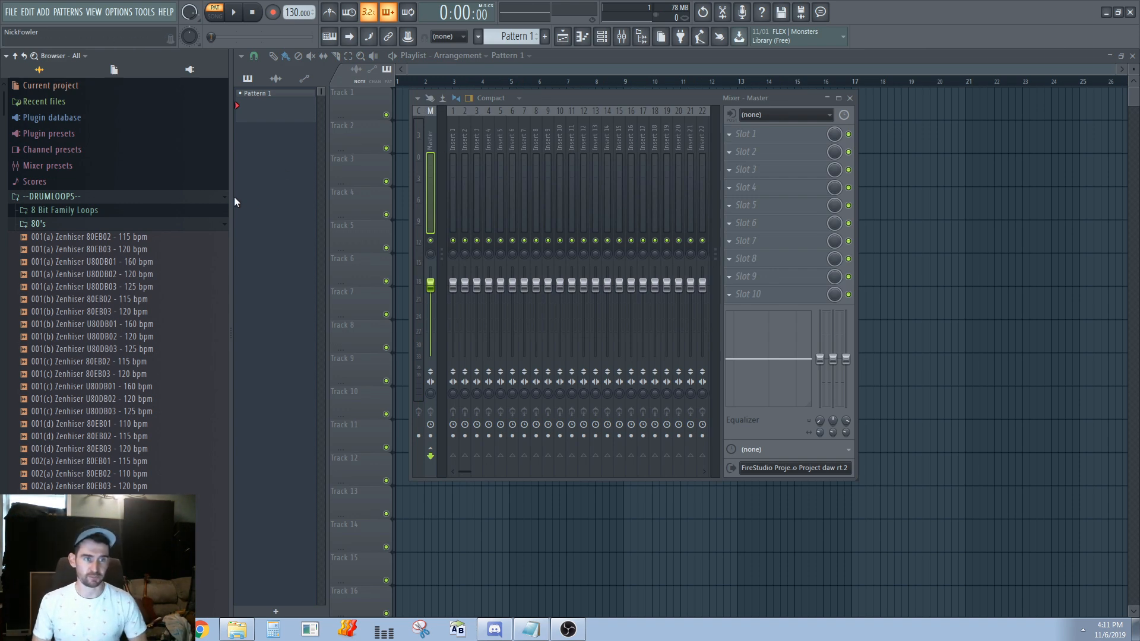
Load MORPH VST in slot 1, Ohmicide in slot 2 and Control Surface in slot 4 of the Master track
{"action": "left_click", "coordinate": [752, 135]}
{"action": "mouse_move", "coordinate": [766, 150]}
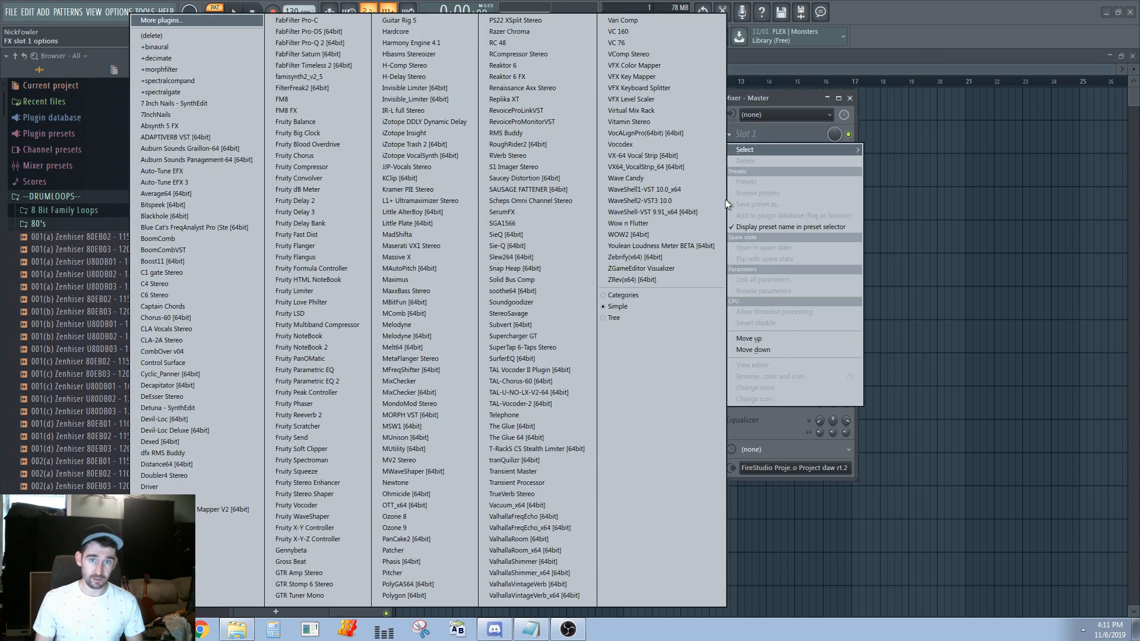
{"action": "left_click", "coordinate": [417, 415]}
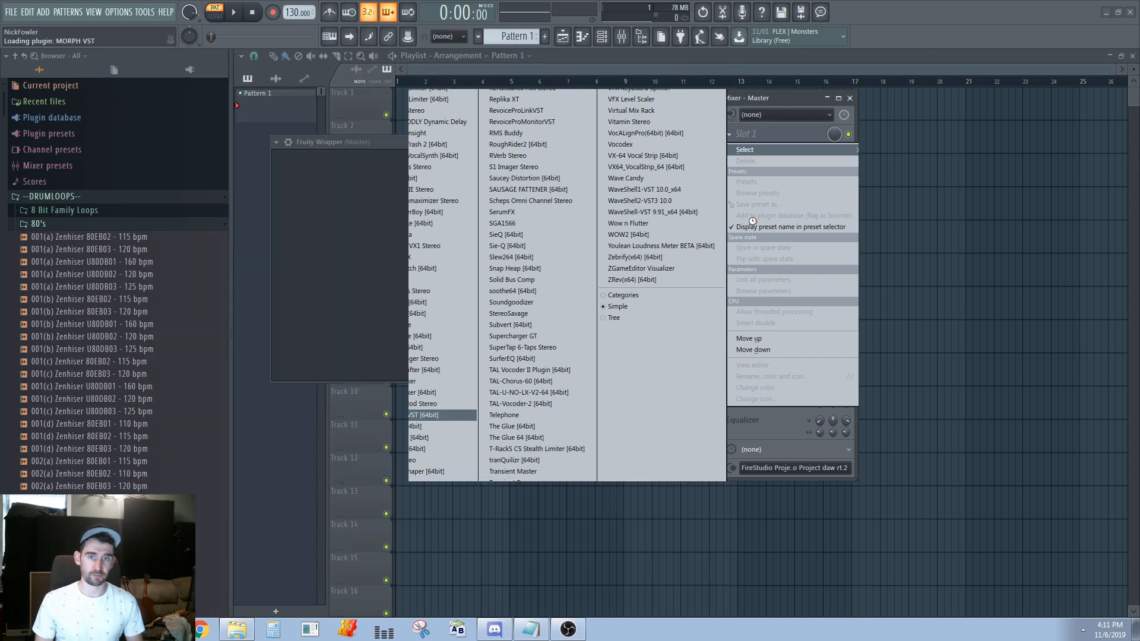
{"action": "left_click", "coordinate": [746, 153]}
{"action": "mouse_move", "coordinate": [749, 168]}
{"action": "left_click", "coordinate": [465, 493]}
{"action": "left_click", "coordinate": [751, 191]}
{"action": "mouse_move", "coordinate": [748, 202]}
{"action": "left_click", "coordinate": [237, 363]}
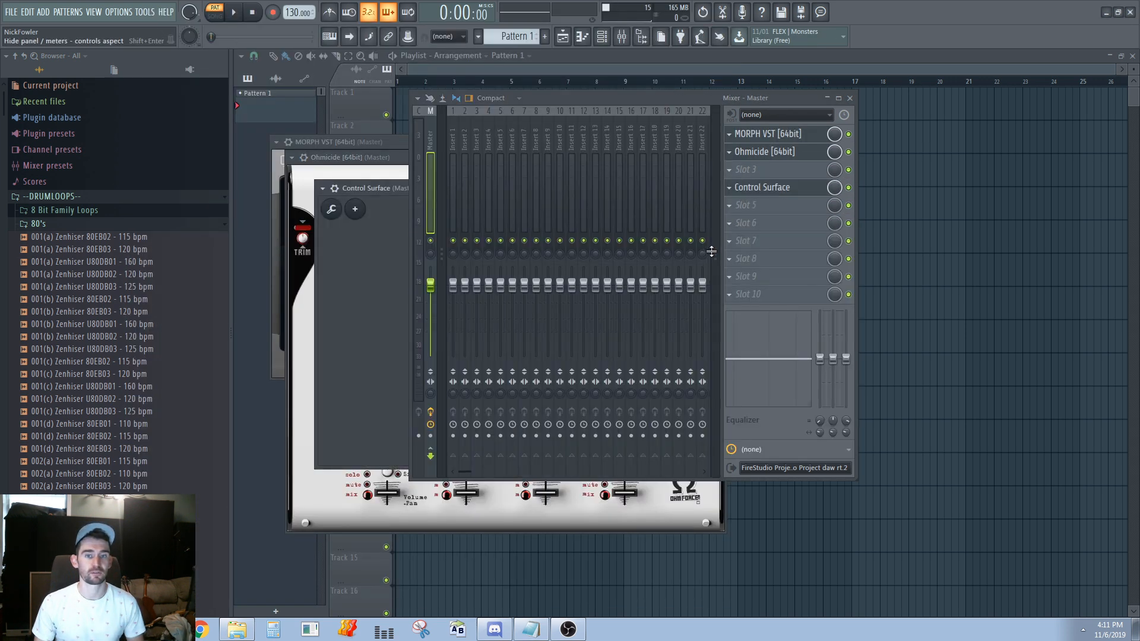
Load soothe64 in slot 5 of Insert 1
{"action": "left_click", "coordinate": [453, 140]}
{"action": "left_click", "coordinate": [746, 135]}
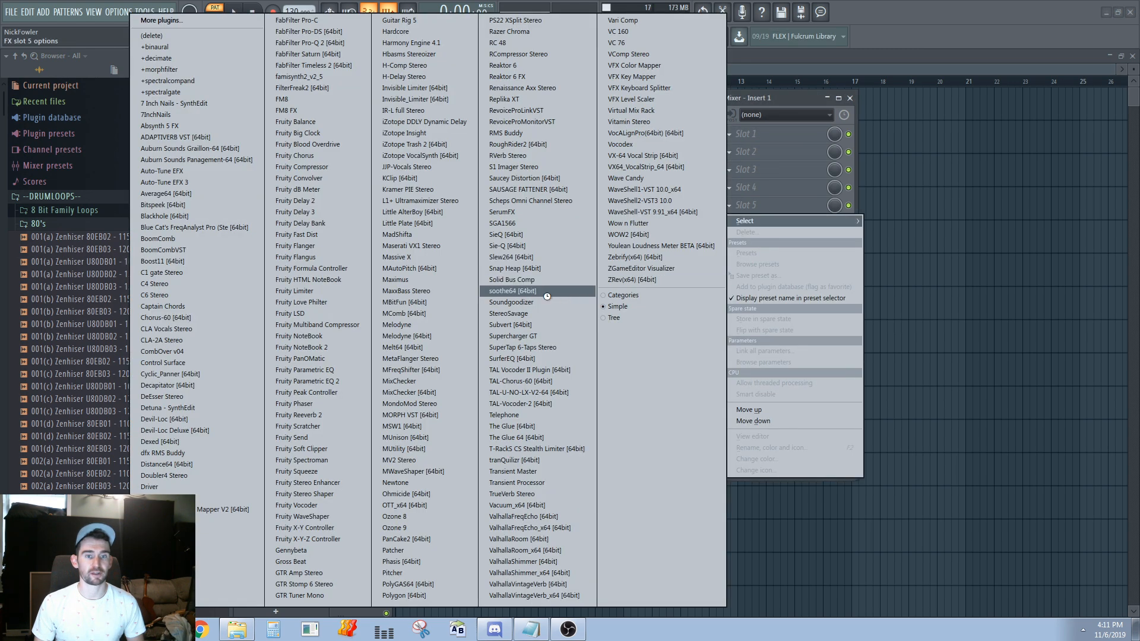
{"action": "left_click", "coordinate": [512, 291]}
{"action": "left_click", "coordinate": [535, 139]}
{"action": "left_click", "coordinate": [736, 193]}
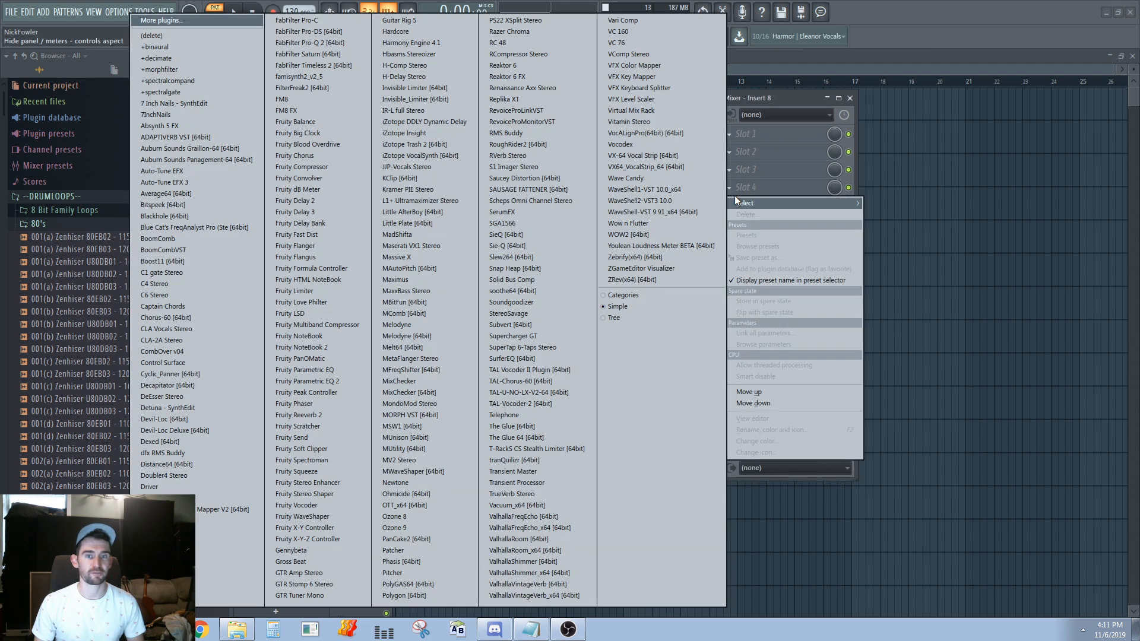
{"action": "left_click", "coordinate": [748, 140]}
Load MetaFlanger Stereo in slot 3 and Fruity PanOMatic in slot 2 of Insert 2
{"action": "left_click", "coordinate": [461, 136]}
{"action": "left_click", "coordinate": [775, 174]}
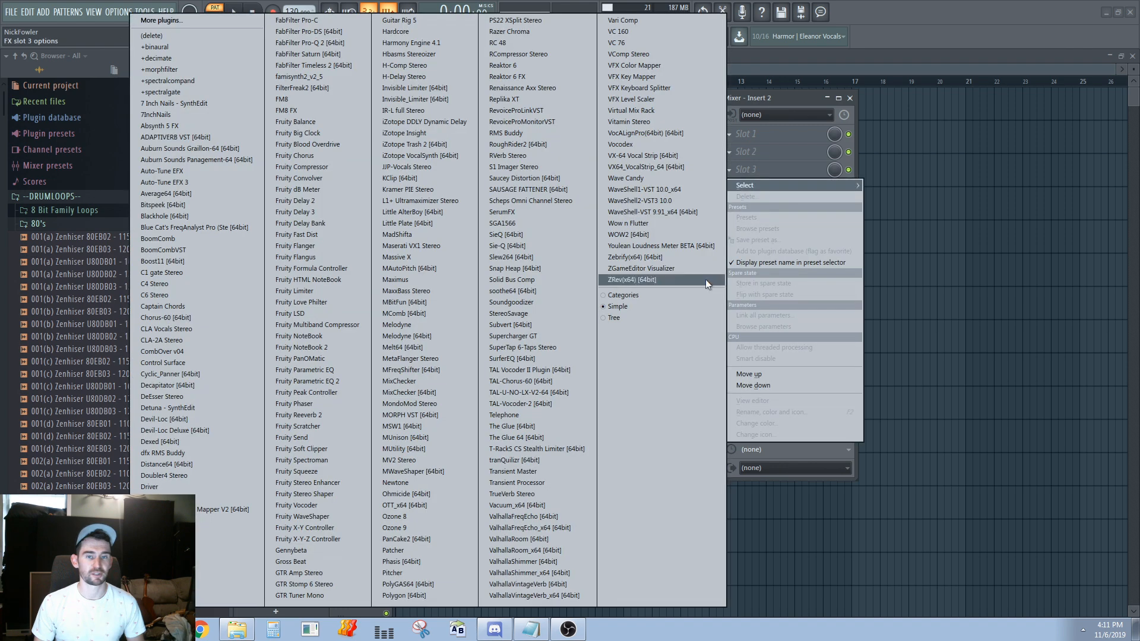
{"action": "left_click", "coordinate": [460, 358]}
{"action": "left_click", "coordinate": [746, 152]}
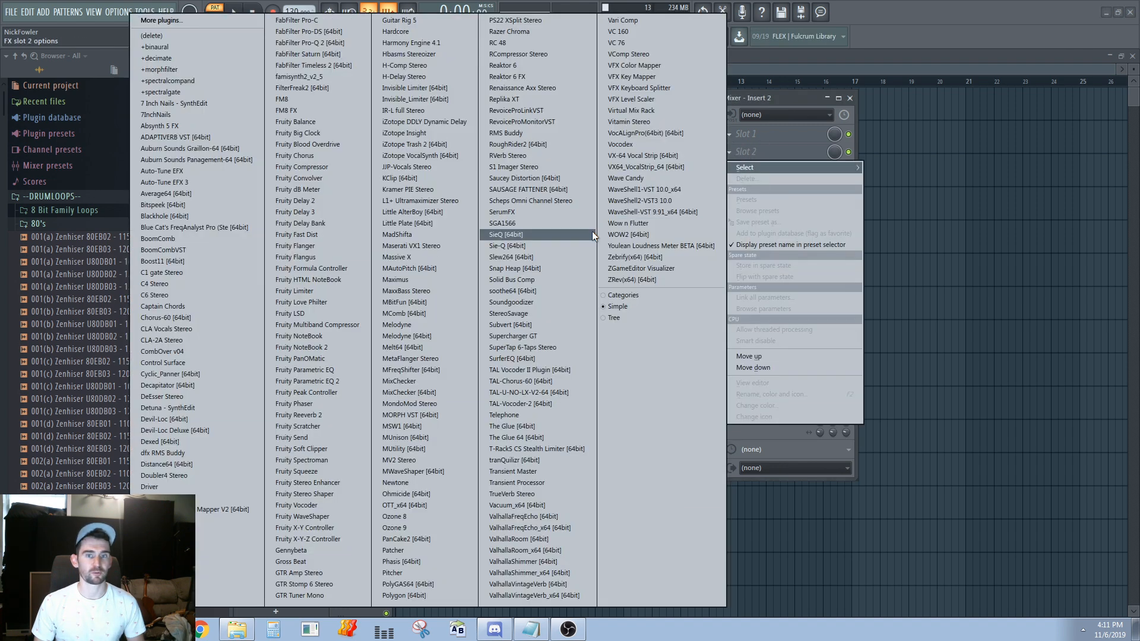
{"action": "left_click", "coordinate": [349, 358]}
Load MetaFlanger Stereo in slot 7 of Insert 3 and close all plugin windows
{"action": "left_click", "coordinate": [477, 148]}
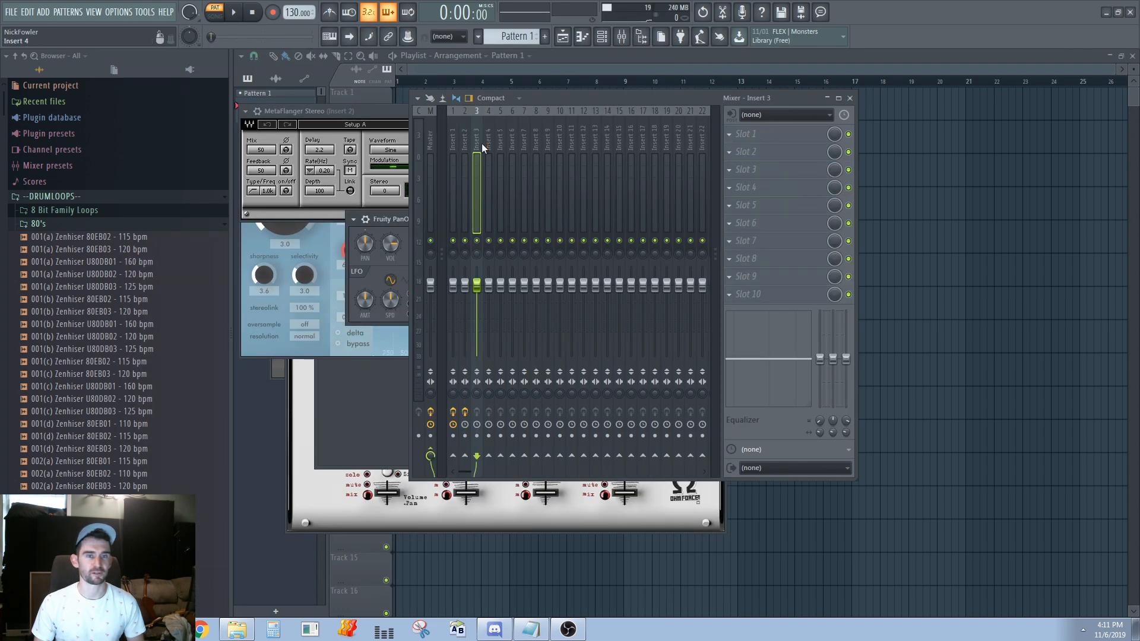
{"action": "left_click", "coordinate": [739, 240]}
{"action": "mouse_move", "coordinate": [749, 257]}
{"action": "left_click", "coordinate": [460, 359]}
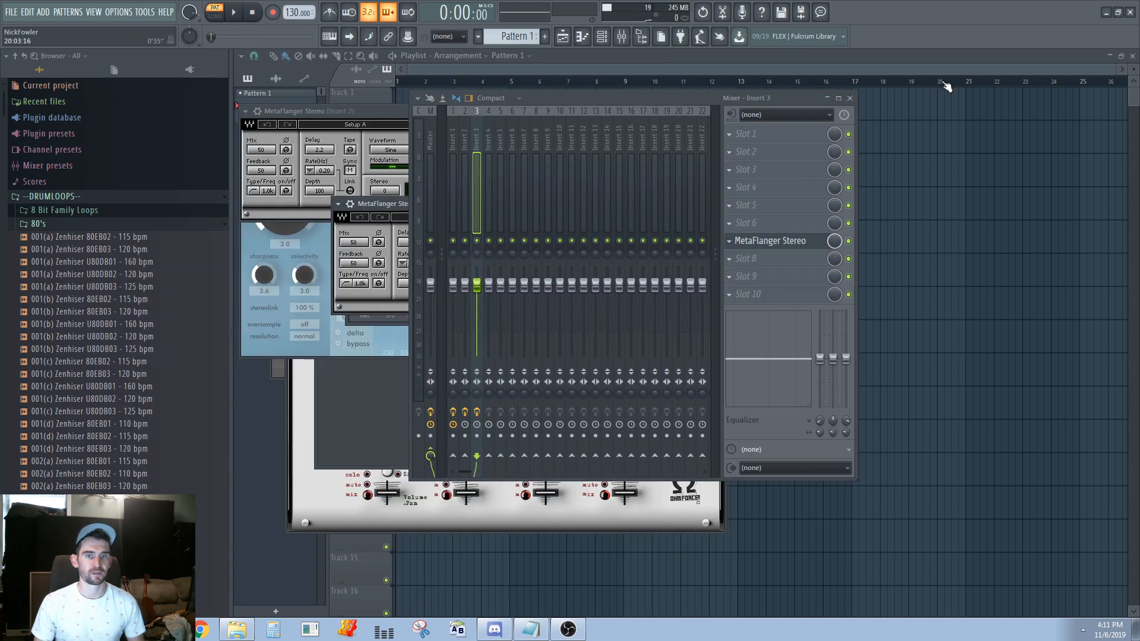
{"action": "key", "text": "alt+F12"}
Open Fruity PanOMatic and MetaFlanger Stereo from Insert 2 and soothe64 from Insert 1, and leave Insert 1 selected
{"action": "left_click", "coordinate": [454, 140]}
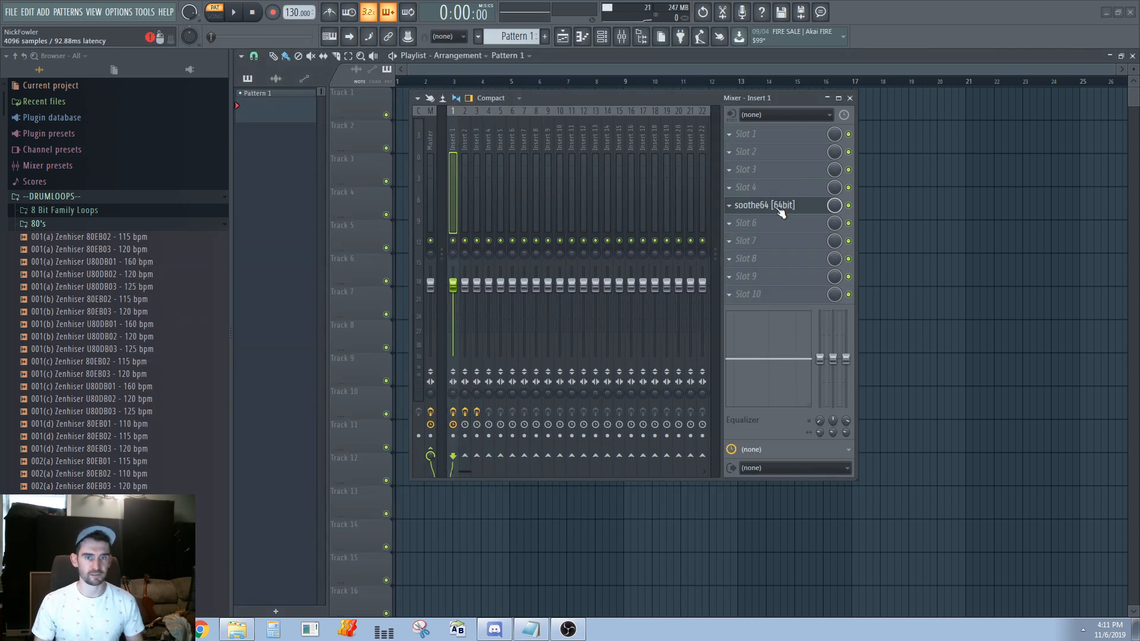
{"action": "left_click", "coordinate": [469, 113]}
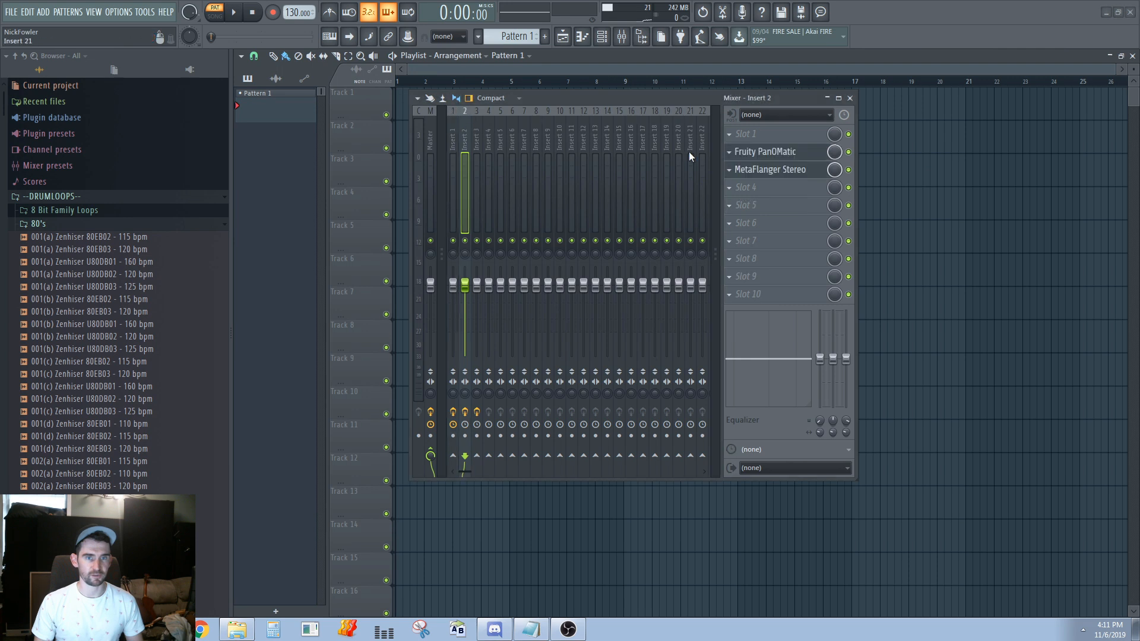
{"action": "left_click", "coordinate": [758, 152]}
{"action": "left_click", "coordinate": [760, 169]}
{"action": "left_click", "coordinate": [453, 178]}
{"action": "left_click", "coordinate": [766, 205]}
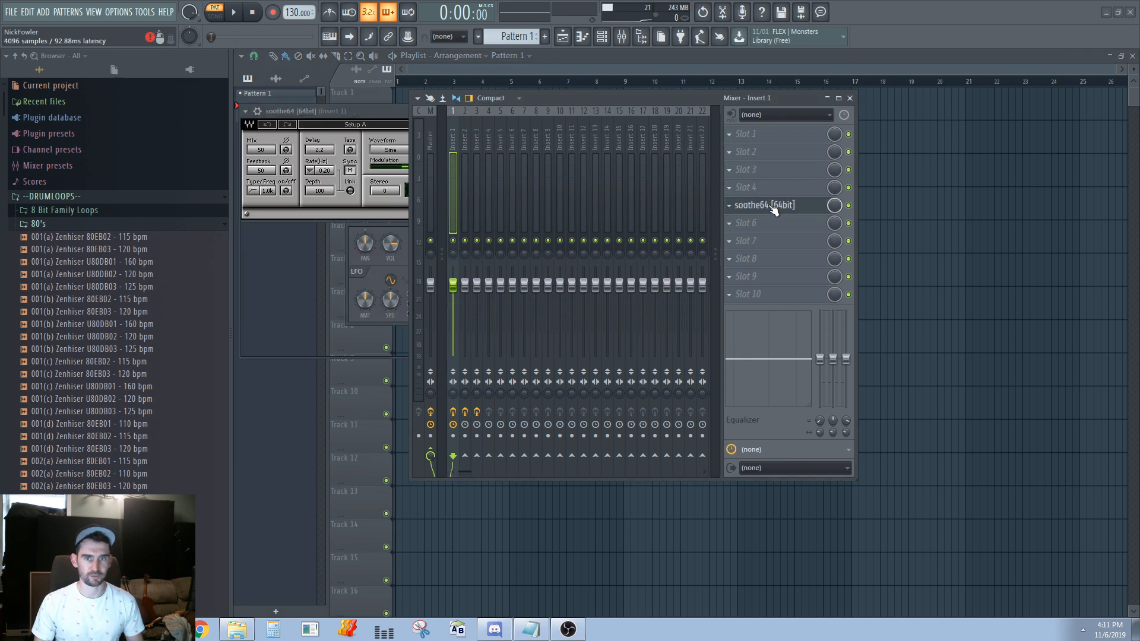
{"action": "left_click", "coordinate": [464, 142]}
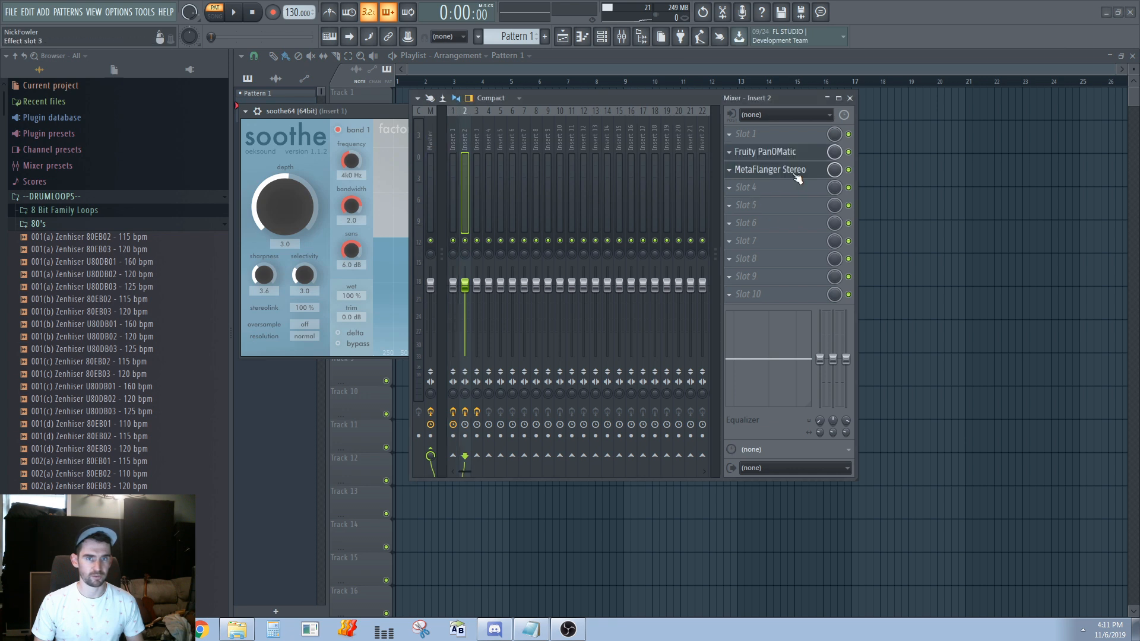
{"action": "key", "text": "Left"}
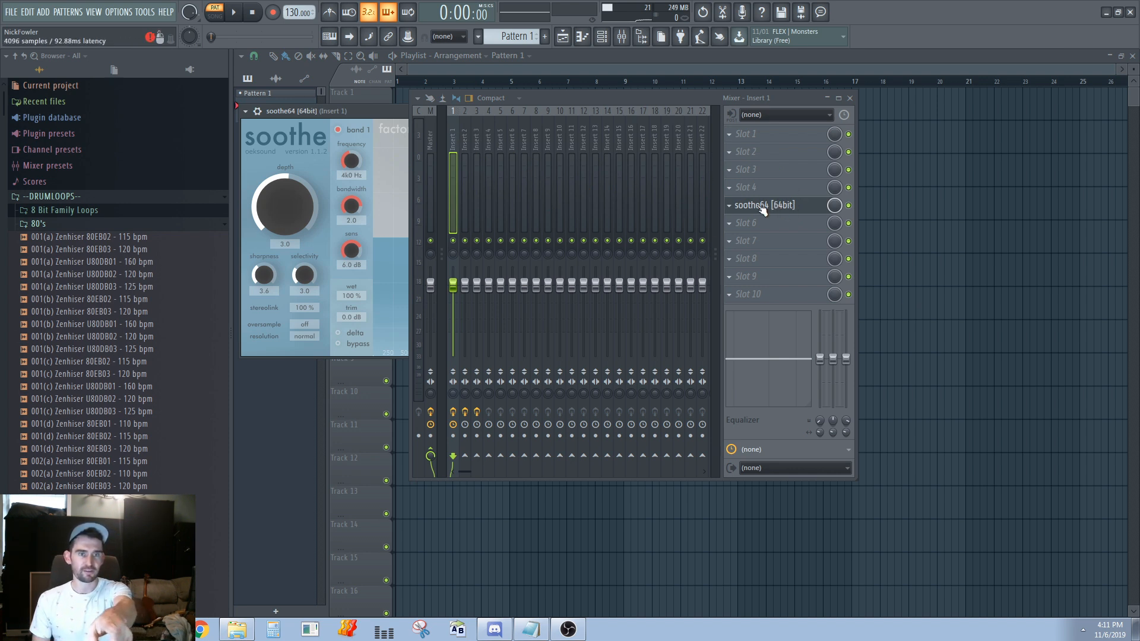
Move the mixer over the open plugin window and switch between Insert 2, Insert 1 and Master, ending on Master
{"action": "left_click_drag", "start_coordinate": [520, 102], "coordinate": [404, 96]}
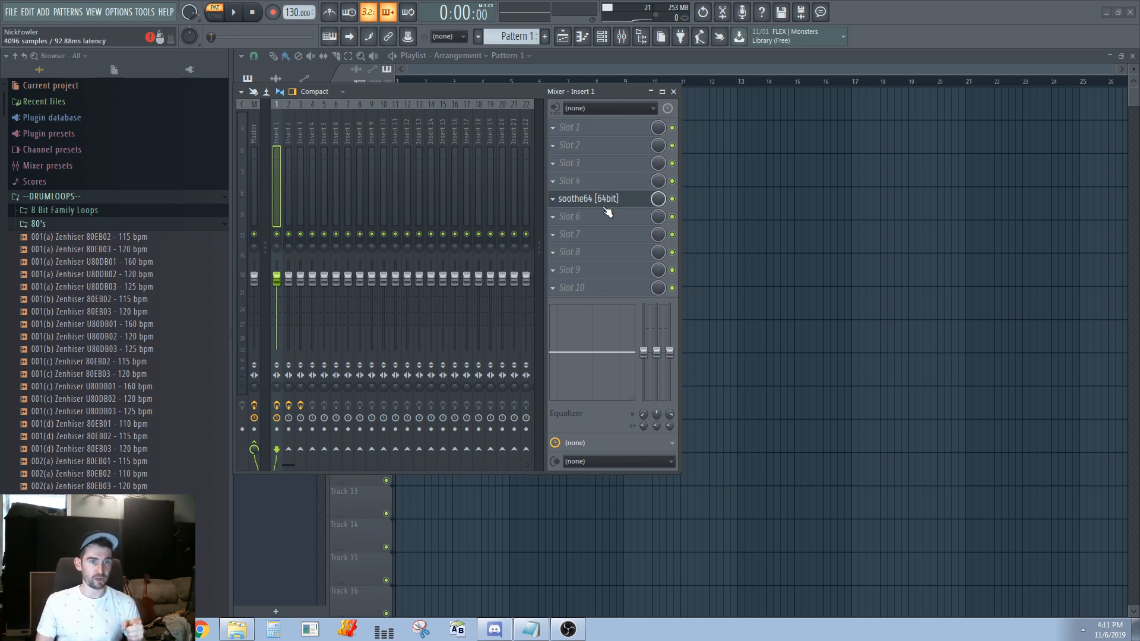
{"action": "left_click", "coordinate": [290, 142]}
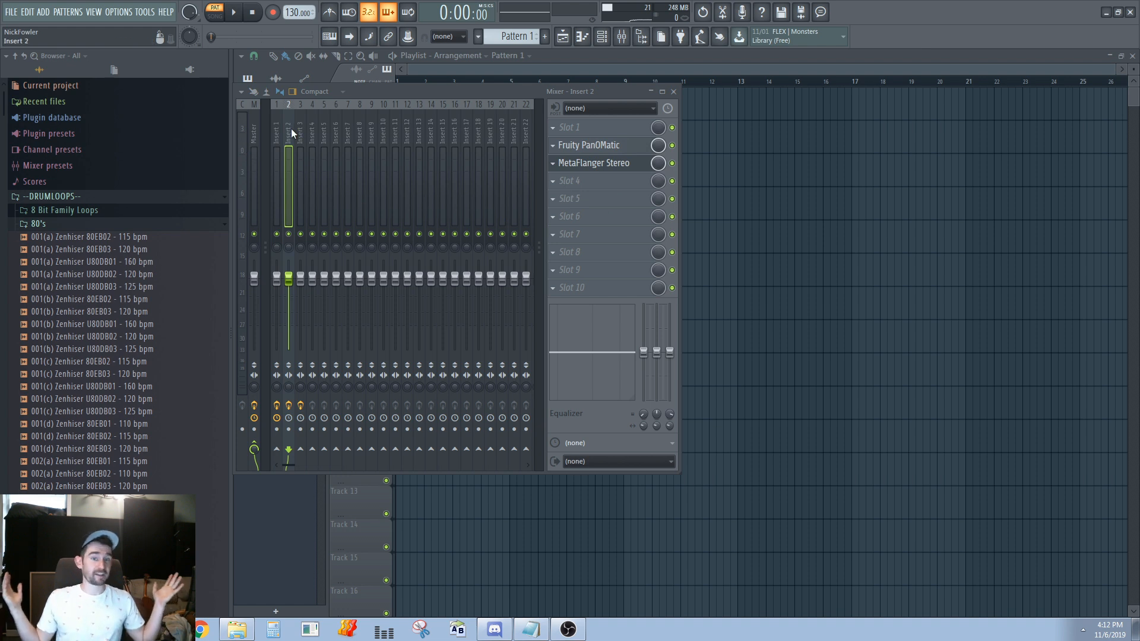
{"action": "left_click", "coordinate": [255, 141]}
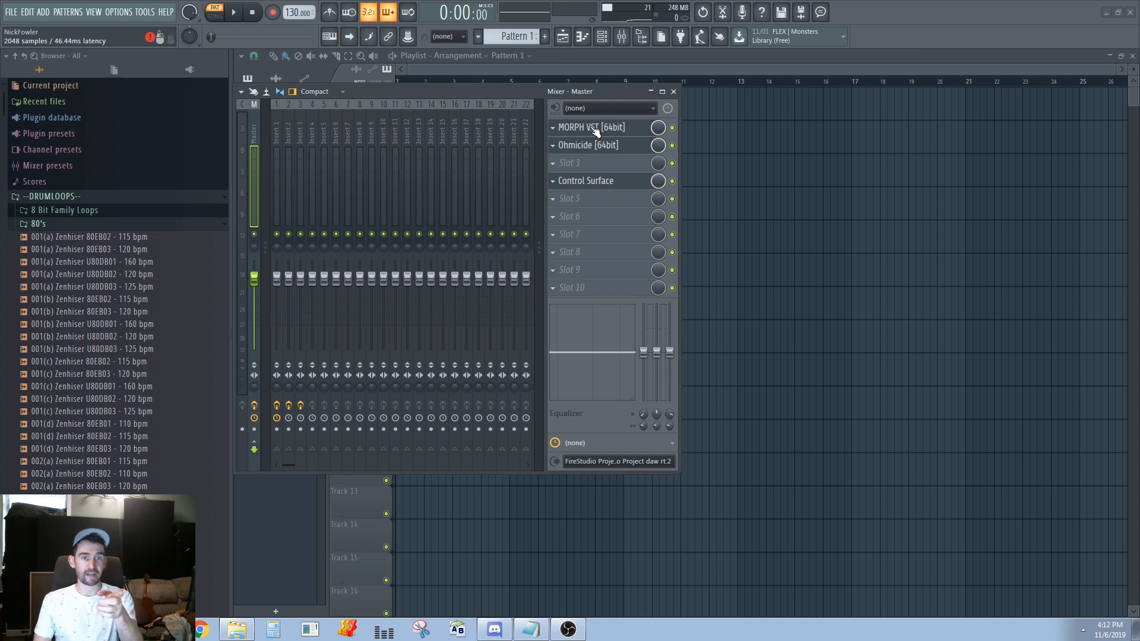
{"action": "key", "text": "Right"}
{"action": "key", "text": "Right"}
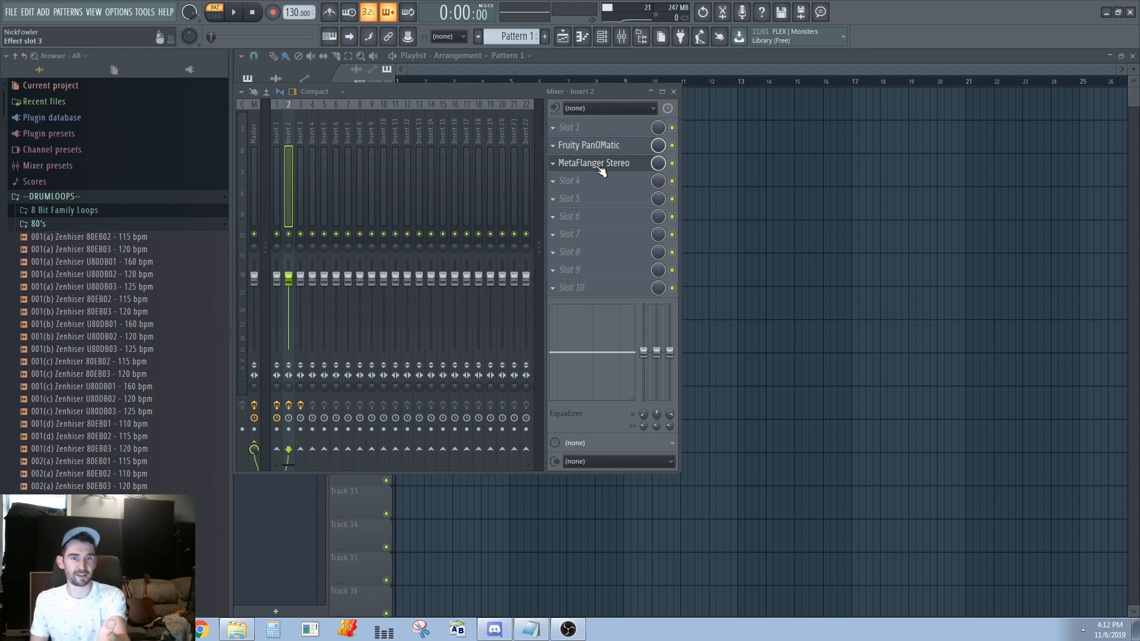
{"action": "left_click", "coordinate": [277, 128]}
{"action": "left_click", "coordinate": [254, 134]}
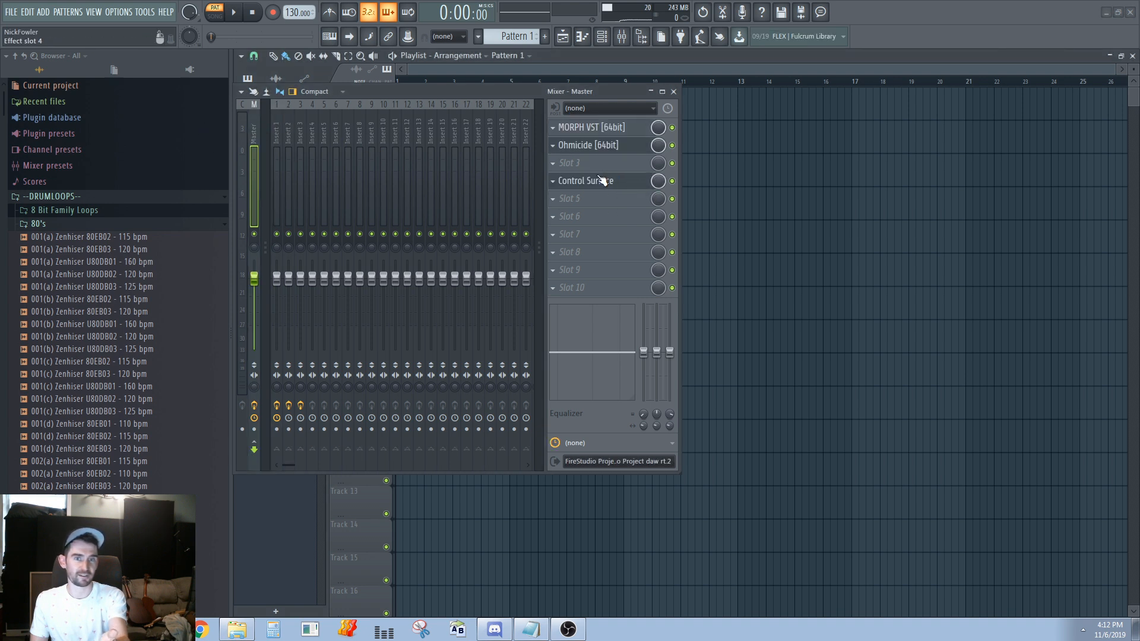
Open Ohmicide from the Master track and select Insert 2 while its window stays open
{"action": "left_click", "coordinate": [600, 146]}
{"action": "left_click", "coordinate": [601, 146]}
{"action": "left_click", "coordinate": [601, 148]}
{"action": "left_click", "coordinate": [312, 128]}
{"action": "left_click", "coordinate": [287, 132]}
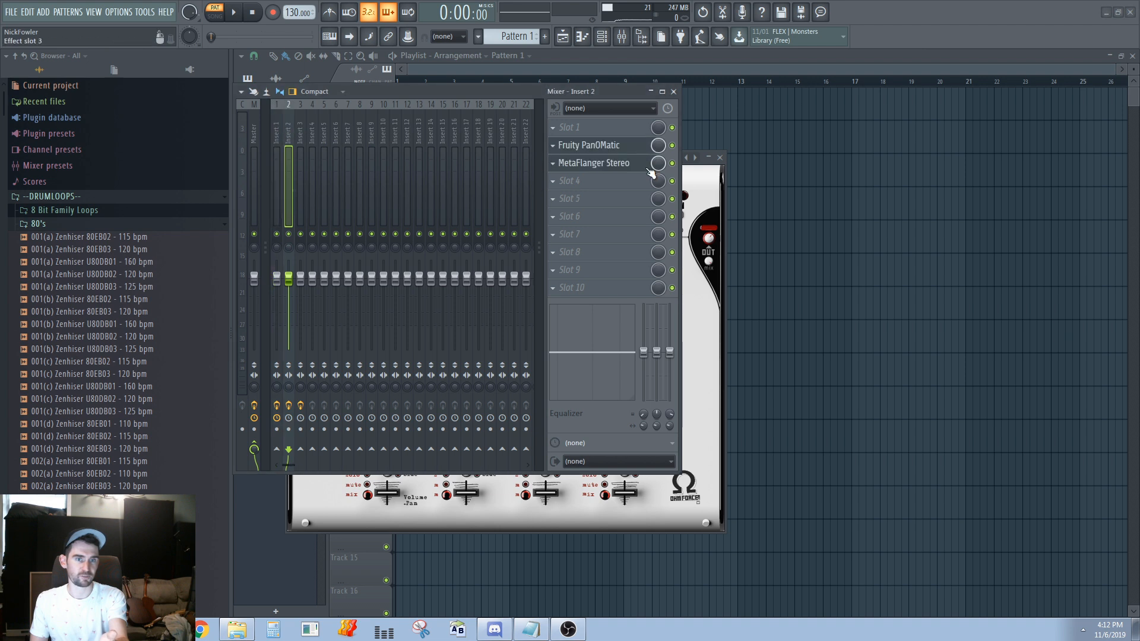
Switch through Inserts 3, 2 and 1 and back to Master, close Ohmicide, and select Insert 1
{"action": "left_click", "coordinate": [301, 137]}
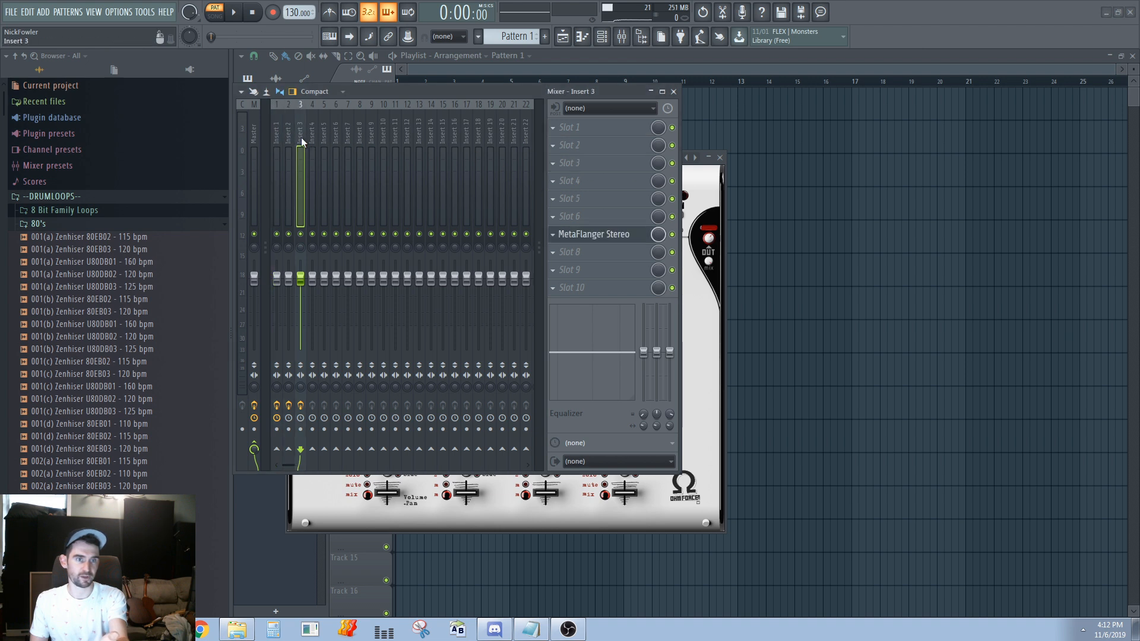
{"action": "left_click", "coordinate": [286, 131]}
{"action": "left_click", "coordinate": [586, 199]}
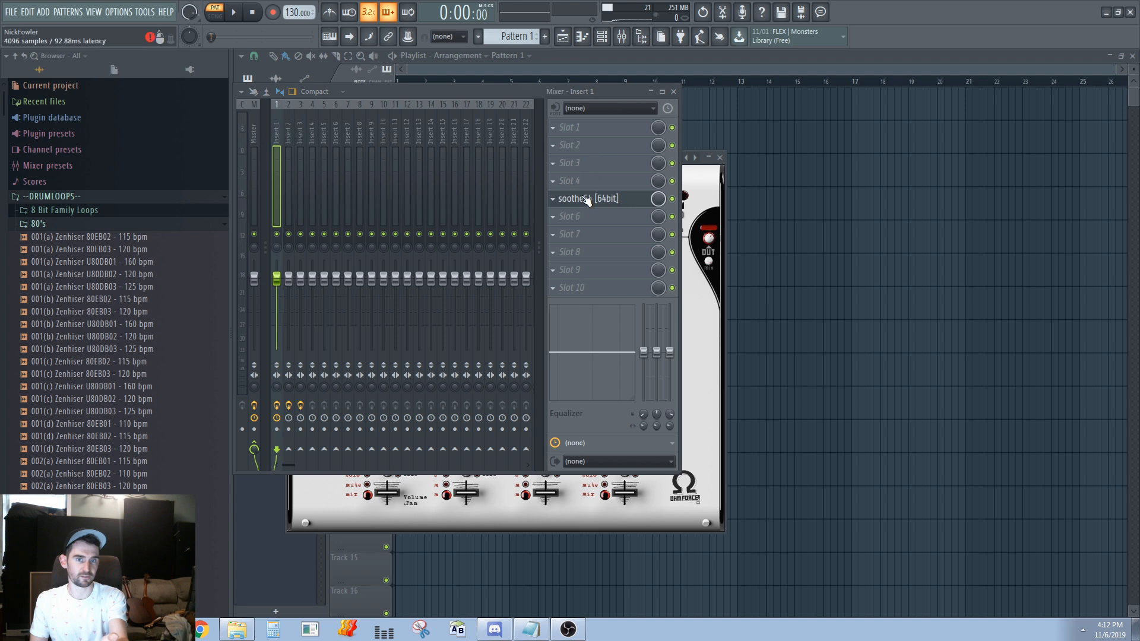
{"action": "left_click", "coordinate": [290, 133]}
{"action": "left_click", "coordinate": [303, 134]}
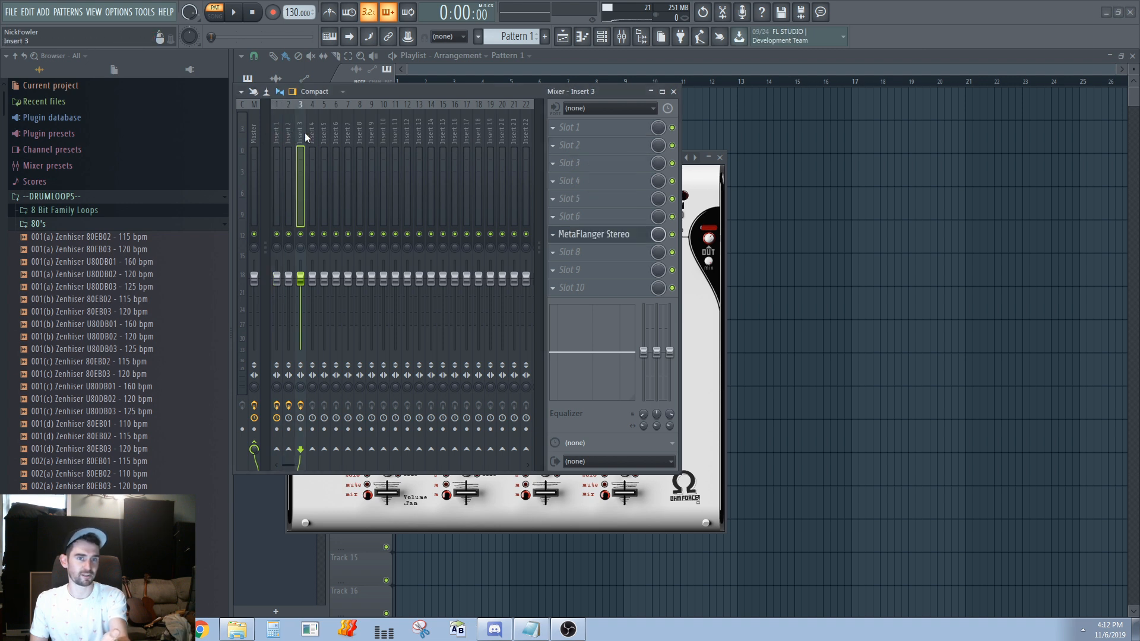
{"action": "left_click", "coordinate": [257, 131]}
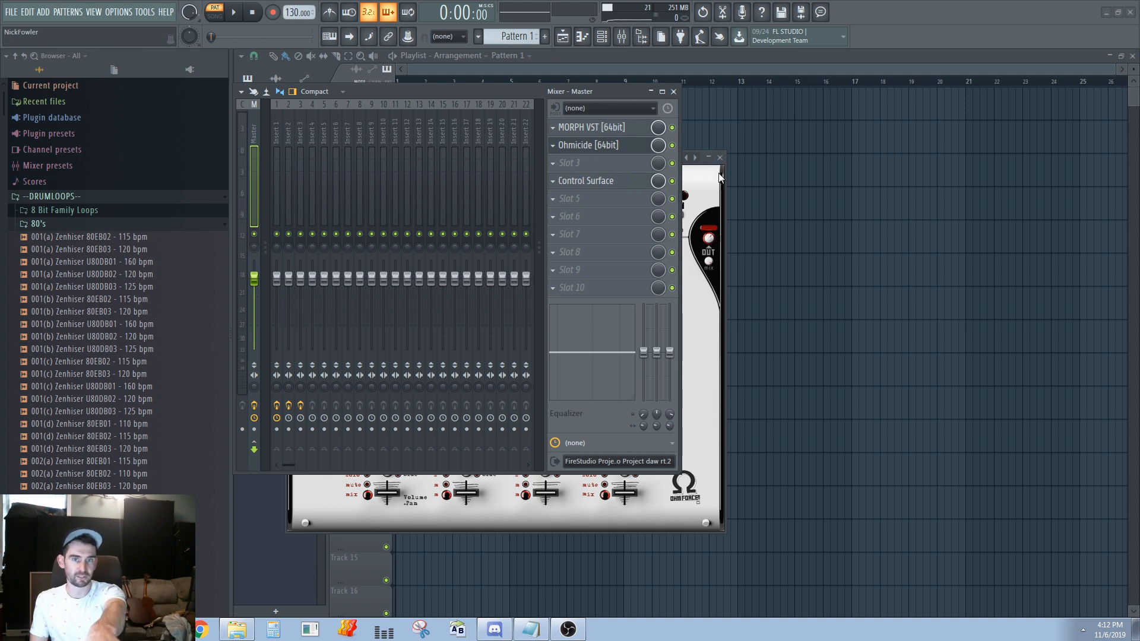
{"action": "left_click", "coordinate": [607, 146]}
{"action": "key", "text": "Right"}
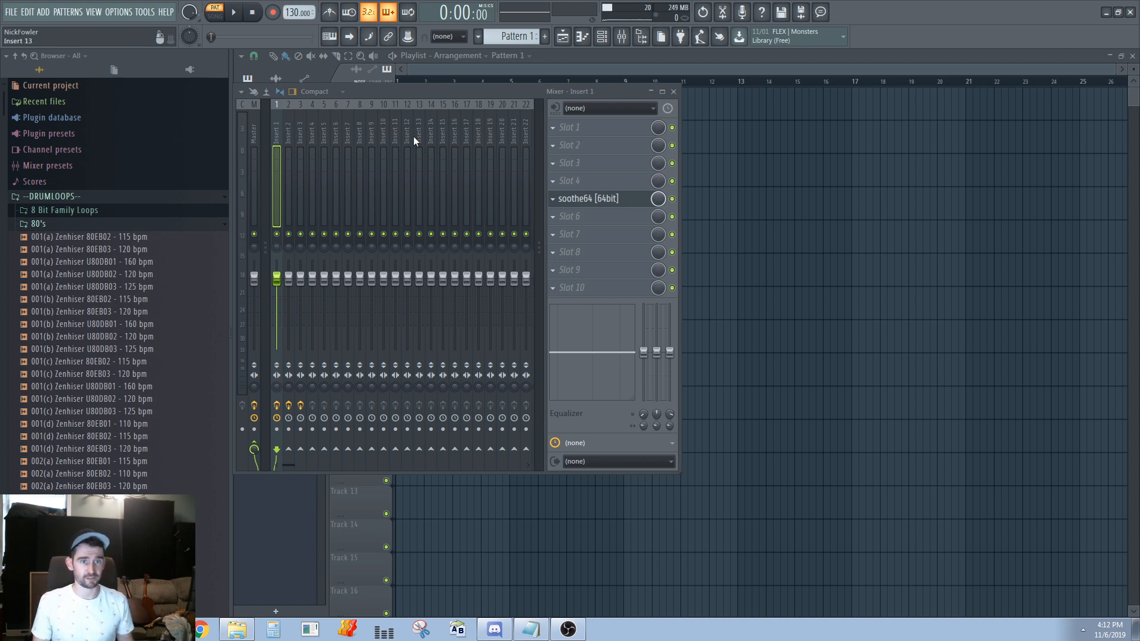
Move the mixer aside to reveal the plugin windows and close MetaFlanger Stereo on Insert 2
{"action": "left_click_drag", "start_coordinate": [429, 91], "coordinate": [584, 102]}
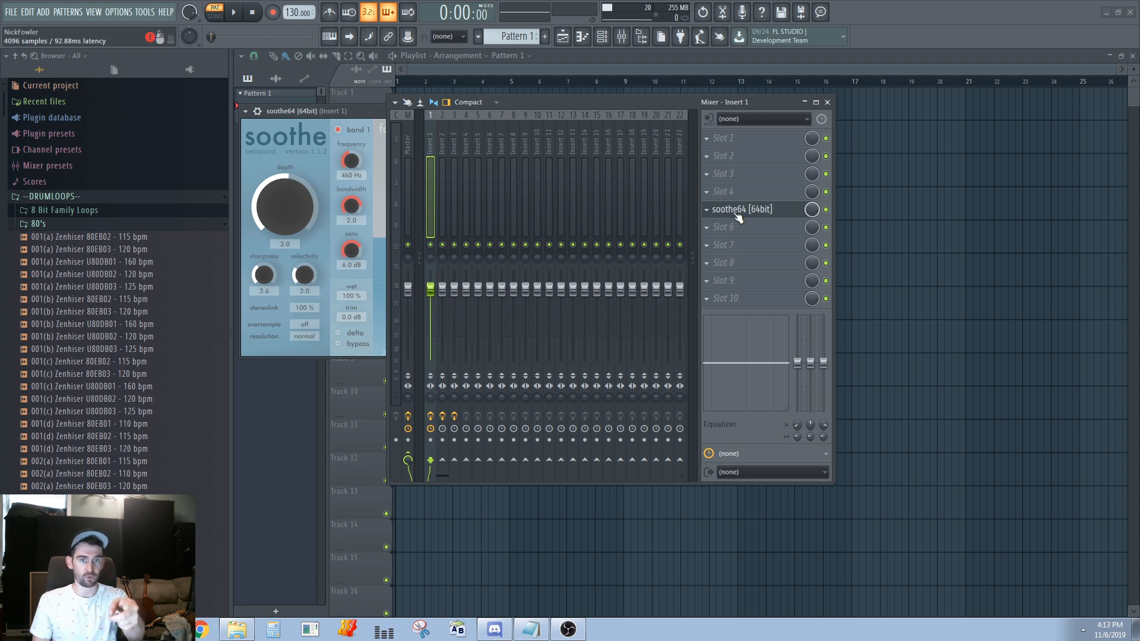
{"action": "key", "text": "Right"}
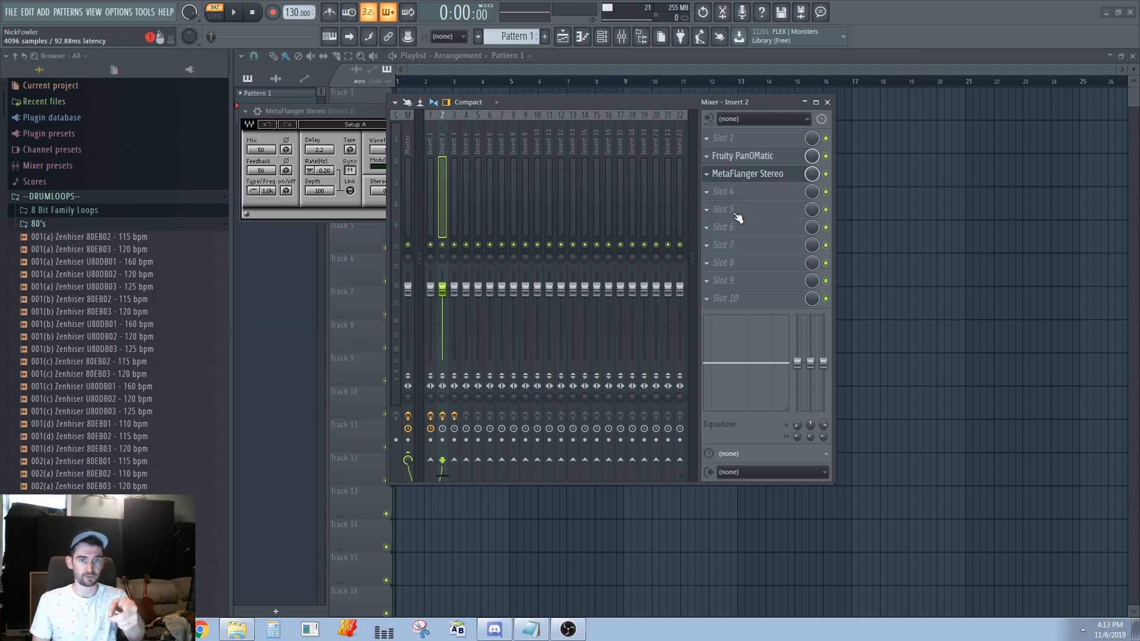
{"action": "left_click", "coordinate": [757, 180]}
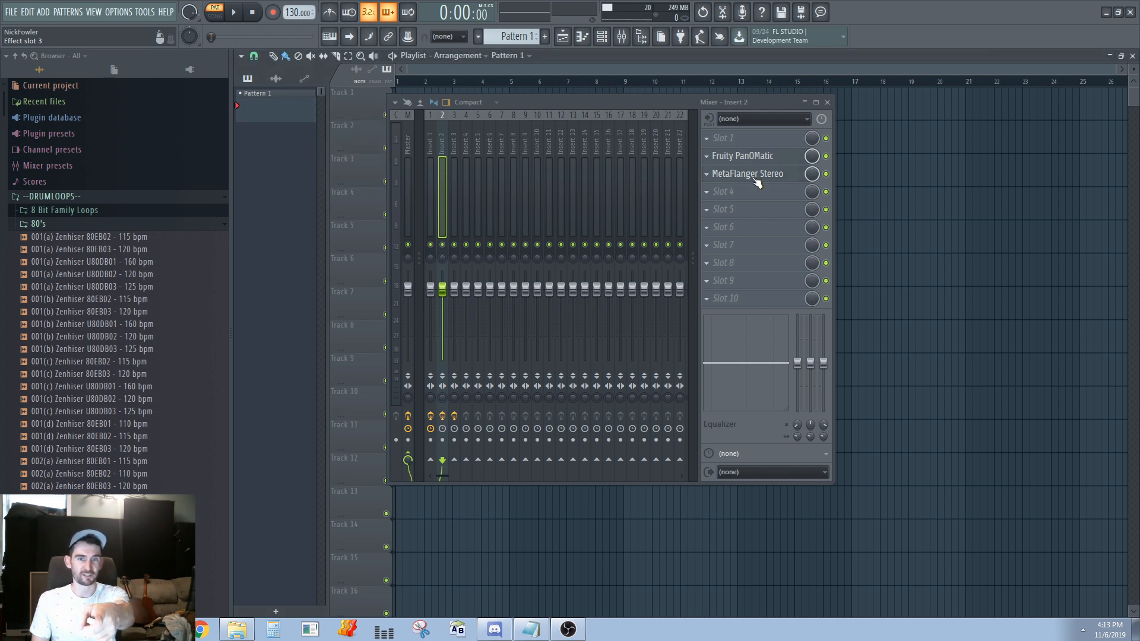
Select the Master track and open its Control Surface window
{"action": "left_click", "coordinate": [408, 146]}
{"action": "left_click", "coordinate": [434, 149]}
{"action": "left_click", "coordinate": [411, 153]}
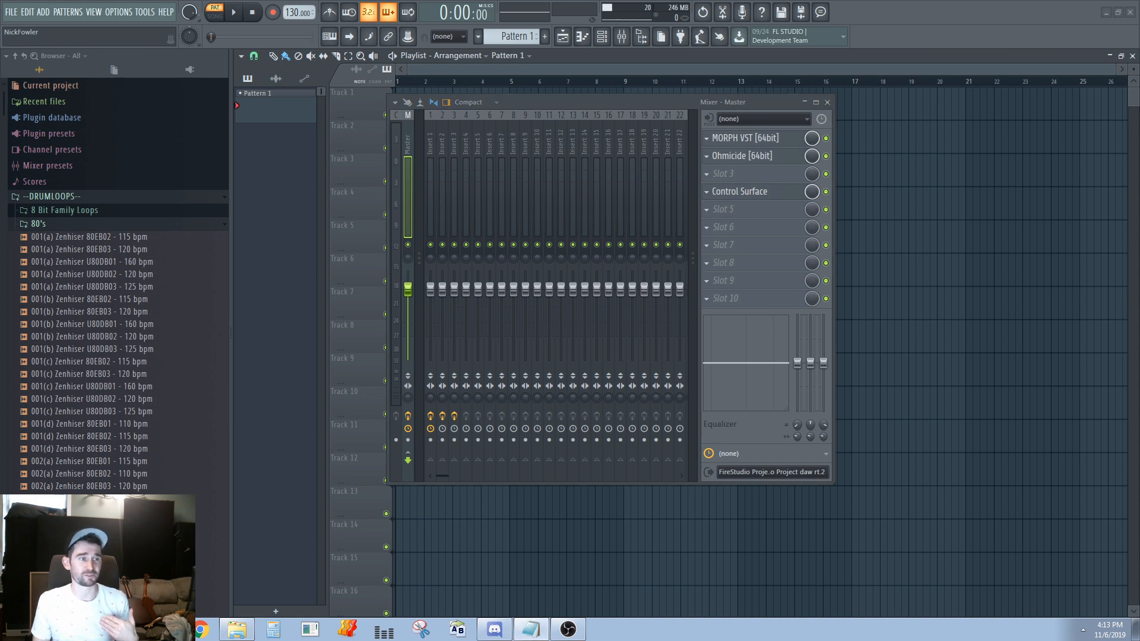
{"action": "left_click", "coordinate": [761, 193]}
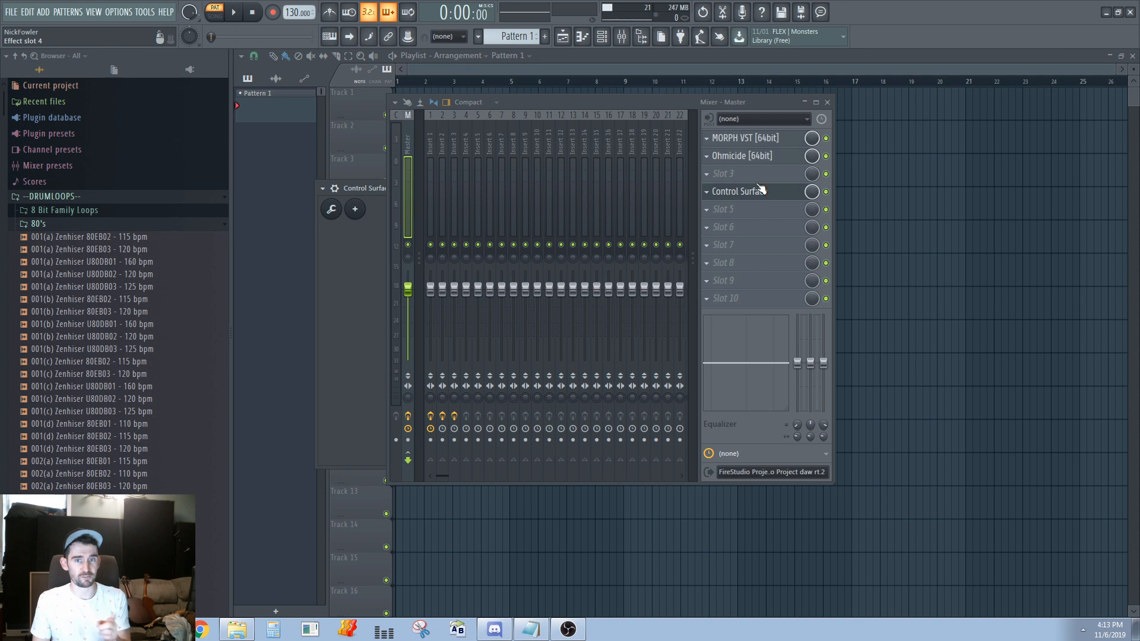
Shift the mixer slightly, toggle and close the Master's Control Surface window, and close the mixer
{"action": "left_click_drag", "start_coordinate": [659, 99], "coordinate": [623, 101]}
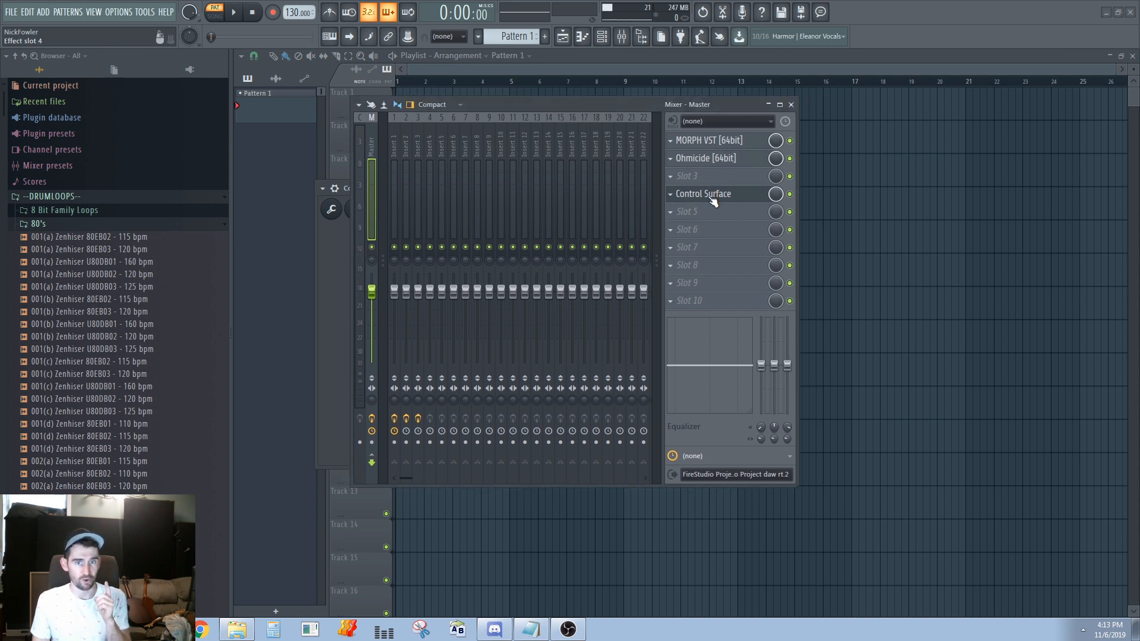
{"action": "left_click", "coordinate": [713, 200]}
{"action": "left_click", "coordinate": [713, 200]}
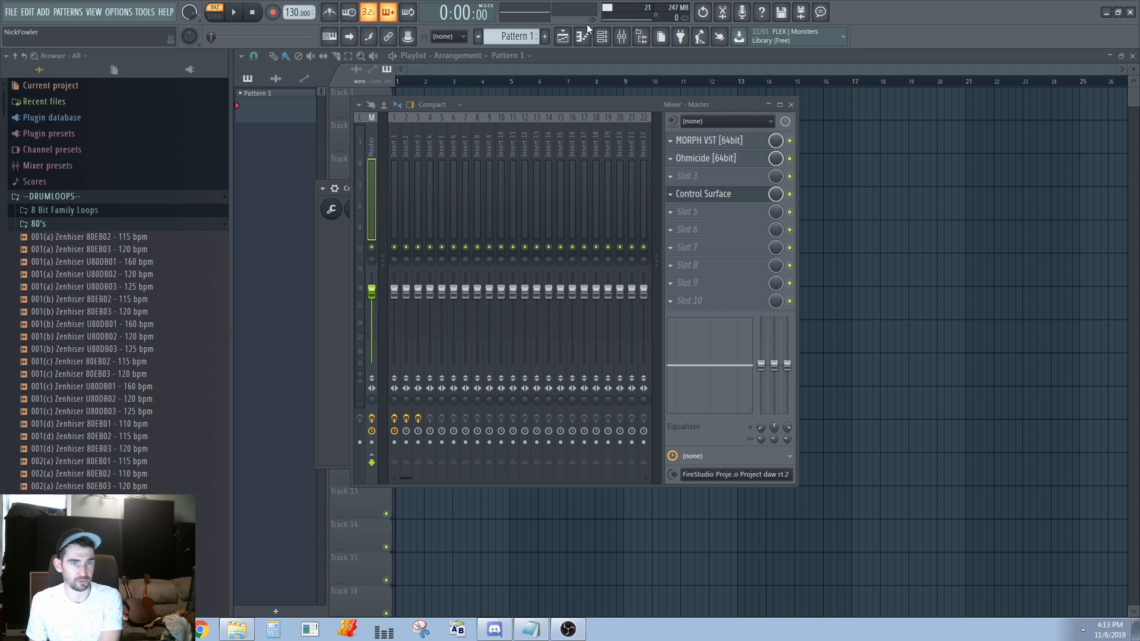
{"action": "key", "text": "Escape"}
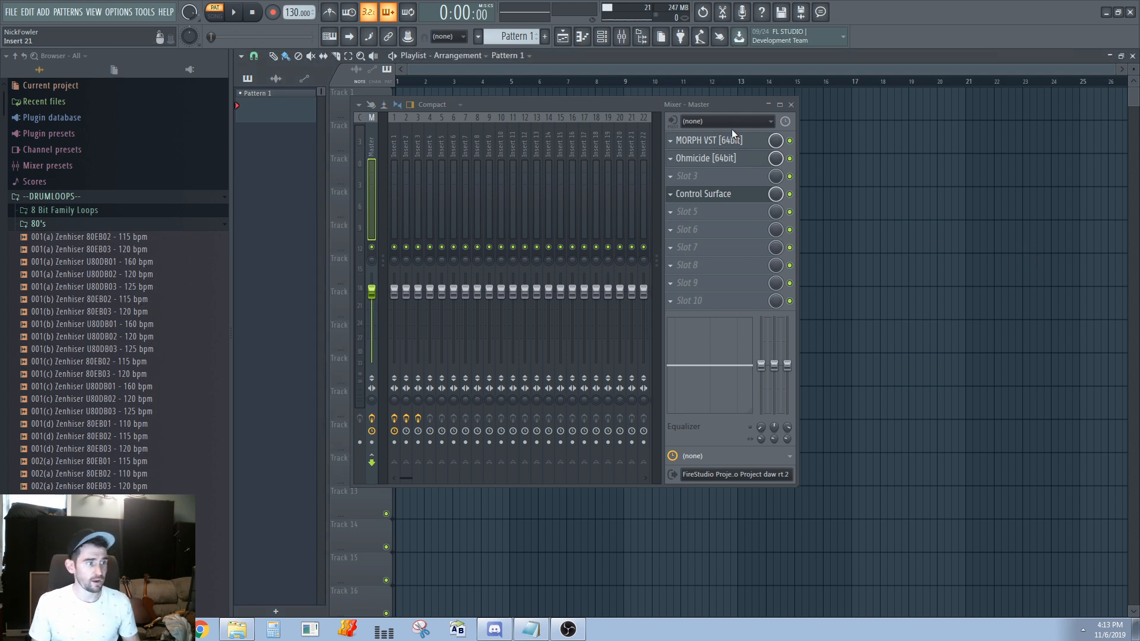
{"action": "left_click", "coordinate": [792, 105]}
Place the drum loop 001(a) Zenhiser U80DB03 - 125 bpm on playlist Track 1 and audition it
{"action": "left_click_drag", "start_coordinate": [60, 288], "coordinate": [367, 59]}
{"action": "key", "text": "space"}
{"action": "key", "text": "space"}
Slice the drum loop on Track 1 and delete the unwanted pieces
{"action": "scroll", "coordinate": [391, 165], "scroll_direction": "up", "scroll_amount": 2}
{"action": "scroll", "coordinate": [477, 215], "scroll_direction": "up", "scroll_amount": 6}
{"action": "left_click_drag", "start_coordinate": [509, 169], "coordinate": [705, 233]}
{"action": "key", "text": "c"}
{"action": "mouse_move", "coordinate": [420, 95]}
{"action": "left_mouse_down"}
{"action": "mouse_move", "coordinate": [419, 142]}
{"action": "mouse_move", "coordinate": [630, 125]}
{"action": "left_mouse_up"}
{"action": "right_click", "coordinate": [440, 125]}
{"action": "key", "text": "b"}
{"action": "scroll", "coordinate": [438, 126], "scroll_direction": "up", "scroll_amount": 3}
{"action": "right_click", "coordinate": [653, 124]}
Select the remaining slices and duplicate them repeatedly along Track 1 into bar 2
{"action": "left_click_drag", "start_coordinate": [445, 130], "coordinate": [414, 111]}
{"action": "key", "text": "ctrl+b"}
{"action": "key", "text": "ctrl+b"}
{"action": "left_click_drag", "start_coordinate": [610, 123], "coordinate": [436, 125]}
{"action": "scroll", "coordinate": [438, 124], "scroll_direction": "down", "scroll_amount": 2}
{"action": "key", "text": "ctrl+b"}
{"action": "key", "text": "ctrl+b"}
{"action": "key", "text": "ctrl+b"}
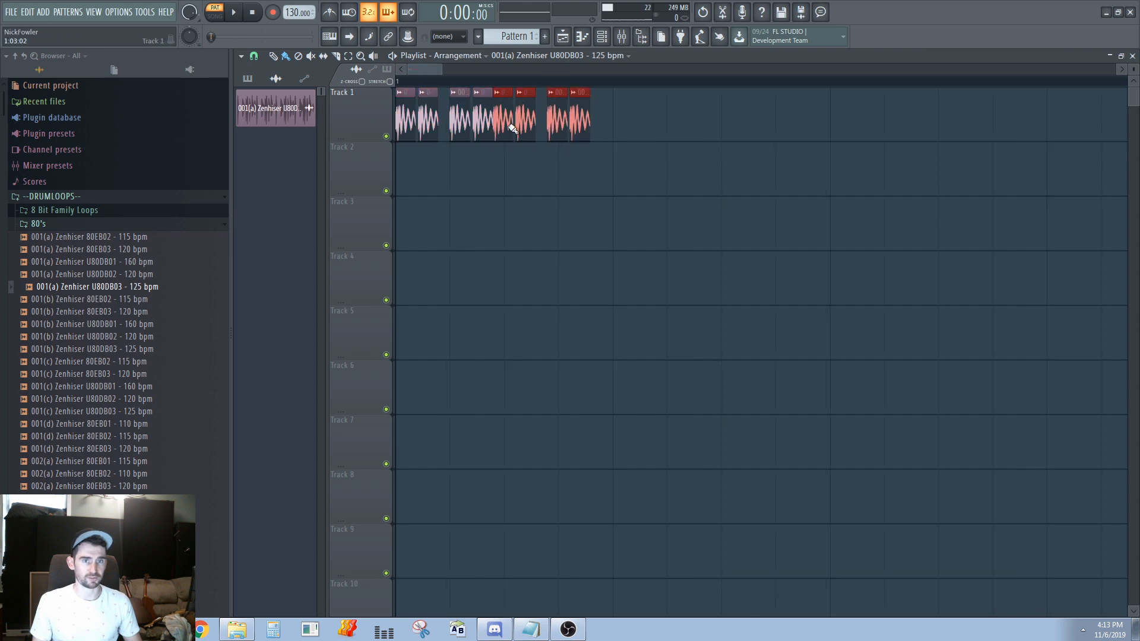
{"action": "scroll", "coordinate": [511, 122], "scroll_direction": "down", "scroll_amount": 3}
{"action": "key", "text": "ctrl+b"}
{"action": "key", "text": "ctrl+b"}
{"action": "key", "text": "ctrl+b"}
{"action": "key", "text": "ctrl+b"}
{"action": "key", "text": "ctrl+b"}
{"action": "key", "text": "ctrl+b"}
{"action": "key", "text": "ctrl+b"}
{"action": "scroll", "coordinate": [517, 124], "scroll_direction": "down", "scroll_amount": 3}
{"action": "key", "text": "ctrl+b"}
{"action": "key", "text": "ctrl+b"}
{"action": "key", "text": "ctrl+b"}
{"action": "key", "text": "ctrl+b"}
{"action": "key", "text": "ctrl+b"}
{"action": "key", "text": "ctrl+b"}
{"action": "key", "text": "ctrl+b"}
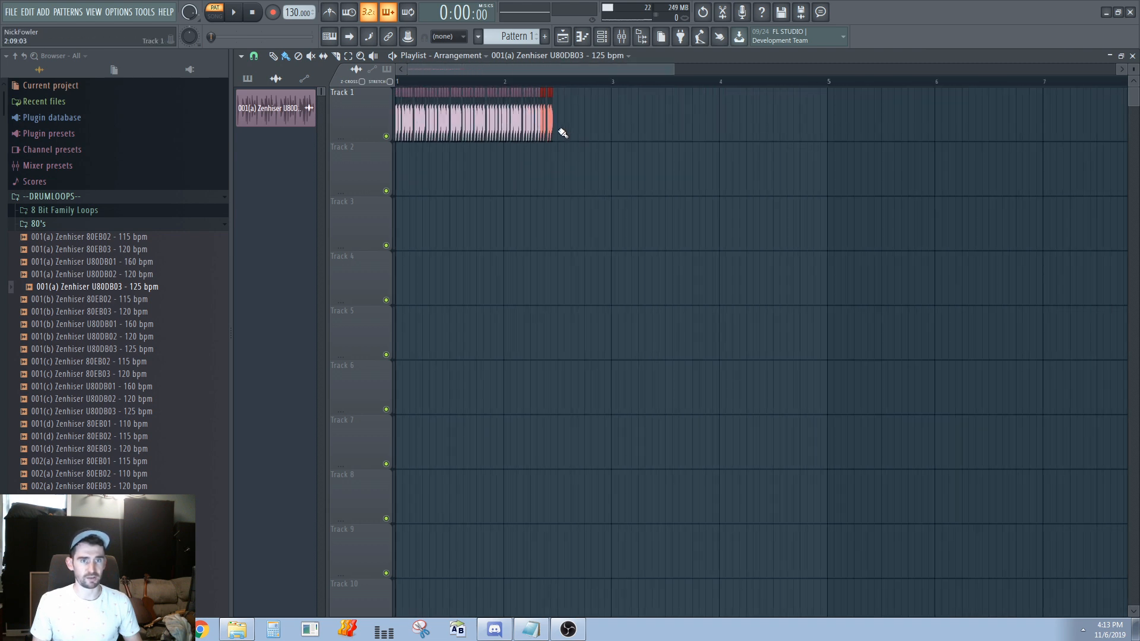
Select all the duplicated slices on Track 1
{"action": "scroll", "coordinate": [540, 140], "scroll_direction": "down", "scroll_amount": 3}
{"action": "left_click_drag", "start_coordinate": [558, 133], "coordinate": [183, 78]}
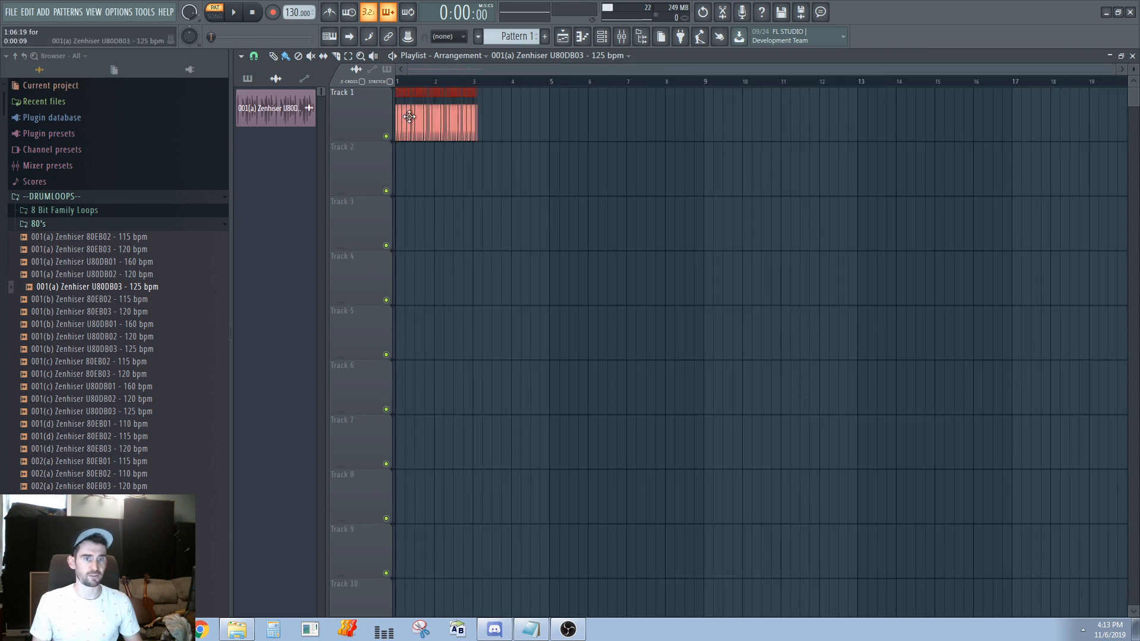
{"action": "scroll", "coordinate": [454, 121], "scroll_direction": "up", "scroll_amount": 5}
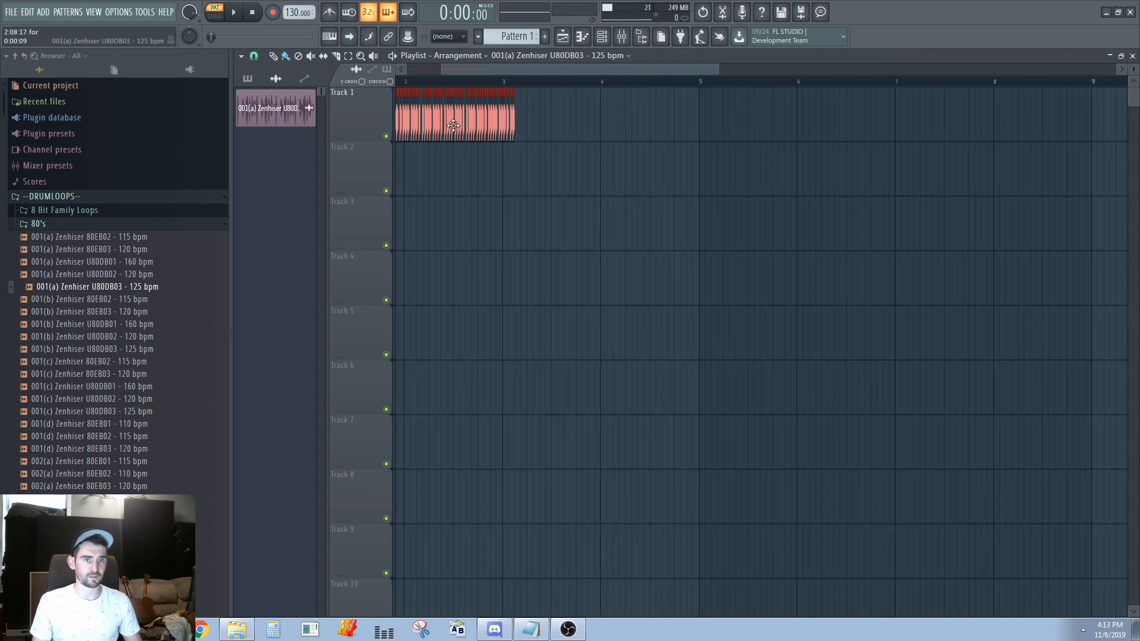
Clear the duplicated slices from Track 1, keeping only a short piece at the start of bar 1
{"action": "left_click", "coordinate": [494, 178], "text": "ctrl"}
{"action": "scroll", "coordinate": [524, 155], "scroll_direction": "down", "scroll_amount": 1}
{"action": "scroll", "coordinate": [524, 155], "scroll_direction": "down", "scroll_amount": 4}
{"action": "right_click", "coordinate": [577, 123]}
{"action": "left_click_drag", "start_coordinate": [689, 131], "coordinate": [760, 127]}
{"action": "right_click", "coordinate": [525, 121]}
{"action": "mouse_move", "coordinate": [525, 121]}
{"action": "left_mouse_down"}
{"action": "mouse_move", "coordinate": [402, 120]}
{"action": "mouse_move", "coordinate": [408, 102]}
{"action": "left_mouse_up"}
Duplicate the short slice repeatedly along the beginning of Track 1
{"action": "scroll", "coordinate": [383, 122], "scroll_direction": "up", "scroll_amount": 7}
{"action": "left_click", "coordinate": [403, 104], "text": "ctrl"}
{"action": "key", "text": "ctrl+b"}
{"action": "key", "text": "ctrl+b"}
{"action": "key", "text": "ctrl+b"}
{"action": "key", "text": "ctrl+b"}
{"action": "key", "text": "ctrl+b"}
{"action": "key", "text": "ctrl+b"}
{"action": "key", "text": "ctrl+b"}
{"action": "key", "text": "ctrl+b"}
{"action": "key", "text": "ctrl+b"}
{"action": "key", "text": "ctrl+b"}
{"action": "key", "text": "ctrl+b"}
{"action": "key", "text": "ctrl+b"}
{"action": "key", "text": "ctrl+b"}
{"action": "key", "text": "ctrl+b"}
{"action": "key", "text": "ctrl+b"}
{"action": "key", "text": "ctrl+b"}
{"action": "key", "text": "ctrl+b"}
{"action": "key", "text": "ctrl+b"}
{"action": "key", "text": "ctrl+b"}
{"action": "key", "text": "ctrl+b"}
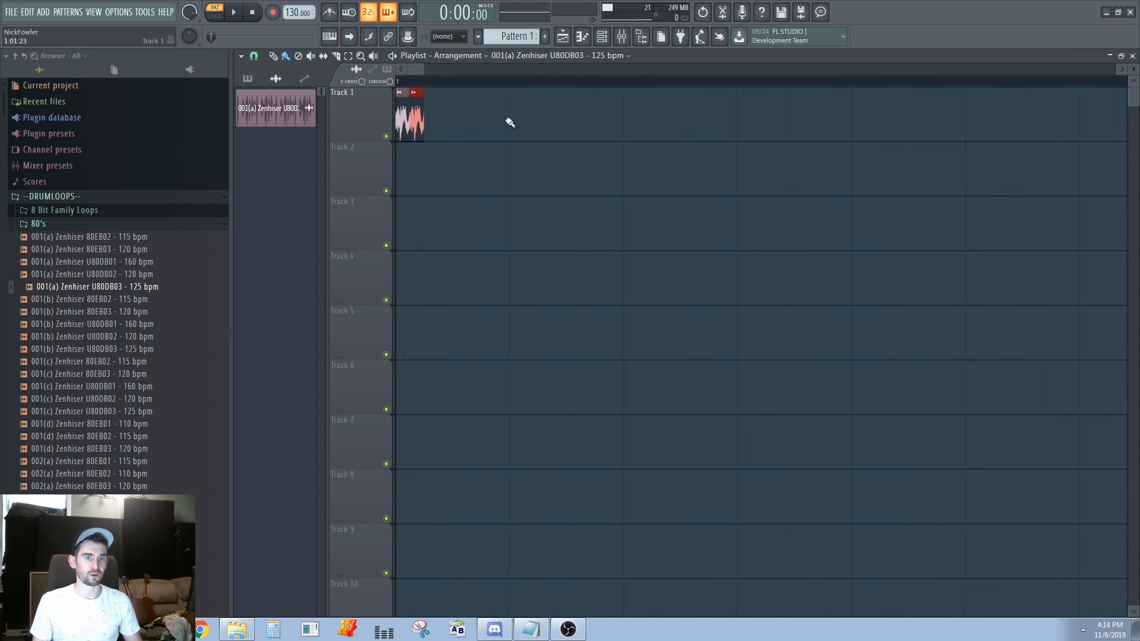
{"action": "key", "text": "ctrl+b"}
{"action": "key", "text": "ctrl+b"}
{"action": "key", "text": "ctrl+b"}
{"action": "key", "text": "ctrl+b"}
{"action": "key", "text": "ctrl+b"}
{"action": "key", "text": "ctrl+b"}
{"action": "key", "text": "ctrl+b"}
{"action": "key", "text": "ctrl+b"}
{"action": "key", "text": "ctrl+b"}
{"action": "key", "text": "ctrl+b"}
{"action": "key", "text": "ctrl+b"}
{"action": "key", "text": "ctrl+b"}
{"action": "key", "text": "ctrl+b"}
{"action": "key", "text": "ctrl+b"}
{"action": "key", "text": "ctrl+b"}
{"action": "key", "text": "ctrl+b"}
{"action": "key", "text": "ctrl+b"}
{"action": "key", "text": "ctrl+b"}
{"action": "key", "text": "ctrl+b"}
{"action": "key", "text": "ctrl+b"}
{"action": "scroll", "coordinate": [827, 184], "scroll_direction": "down", "scroll_amount": 6}
{"action": "scroll", "coordinate": [720, 135], "scroll_direction": "down", "scroll_amount": 5}
Select all the short slices on Track 1 and shorten them together, leaving gaps between them
{"action": "left_click_drag", "start_coordinate": [451, 139], "coordinate": [326, 108]}
{"action": "scroll", "coordinate": [415, 113], "scroll_direction": "down", "scroll_amount": 3}
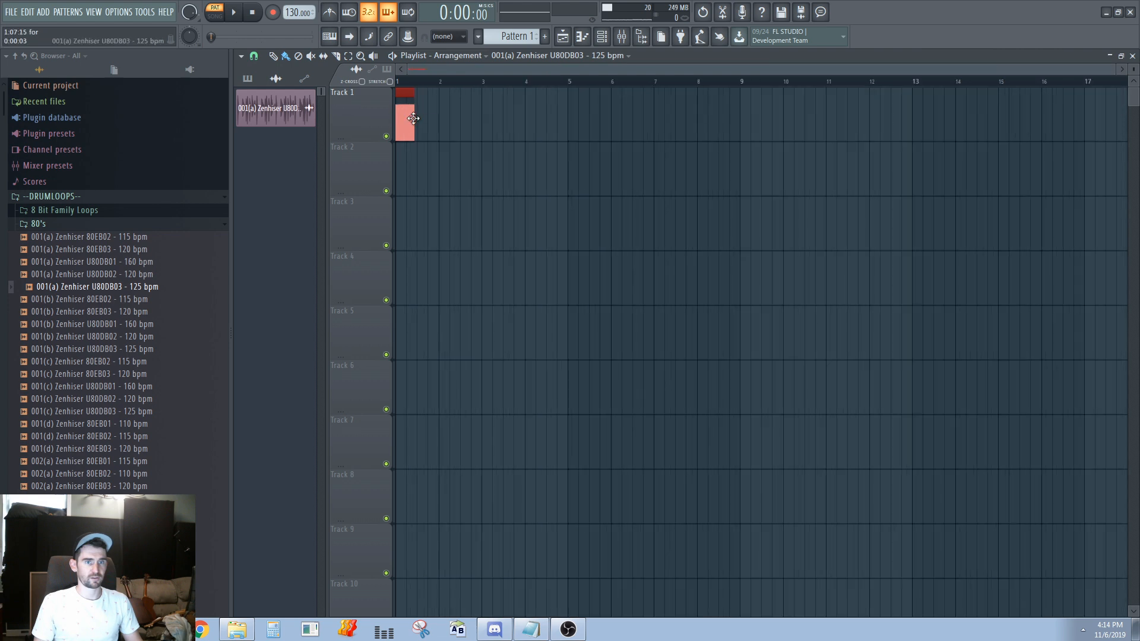
{"action": "scroll", "coordinate": [427, 97], "scroll_direction": "up", "scroll_amount": 10}
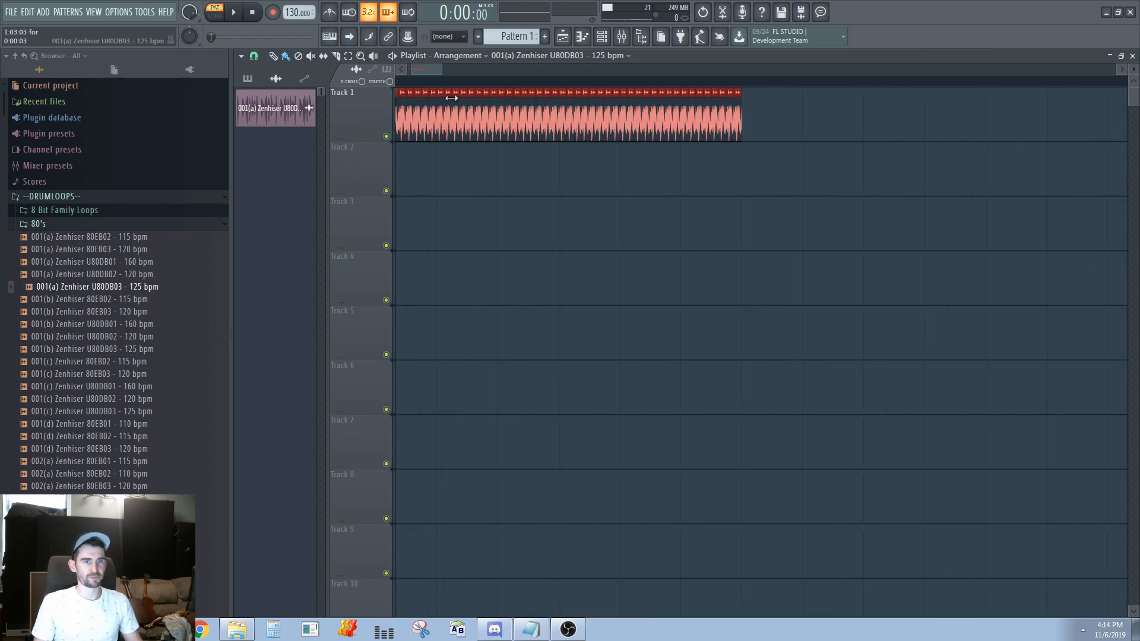
{"action": "scroll", "coordinate": [453, 98], "scroll_direction": "up", "scroll_amount": 2}
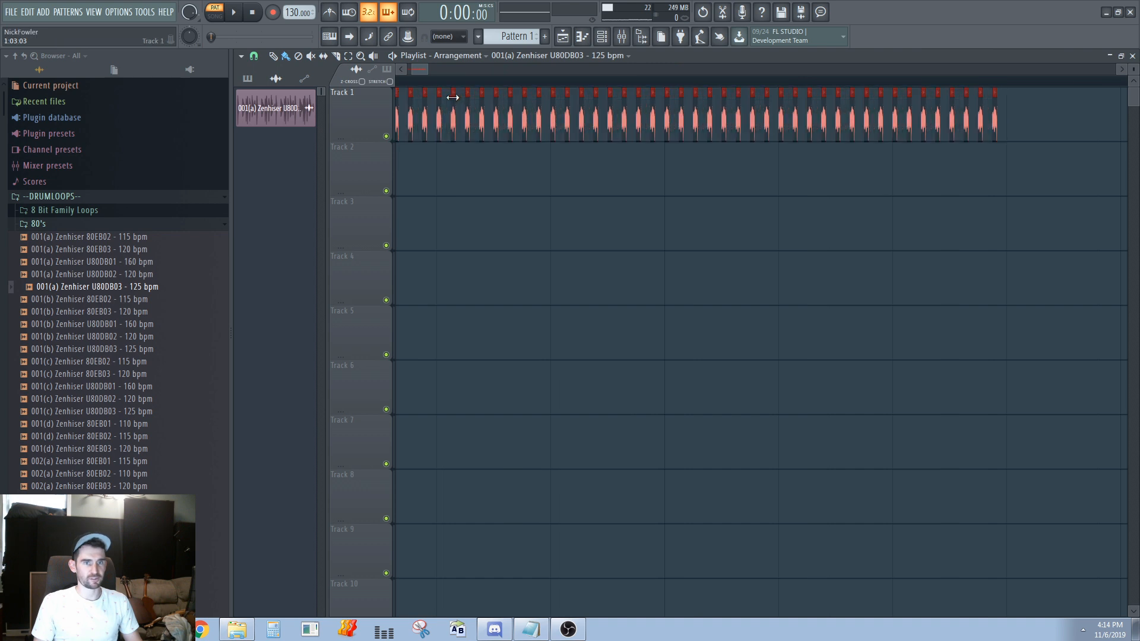
{"action": "scroll", "coordinate": [462, 101], "scroll_direction": "down", "scroll_amount": 8}
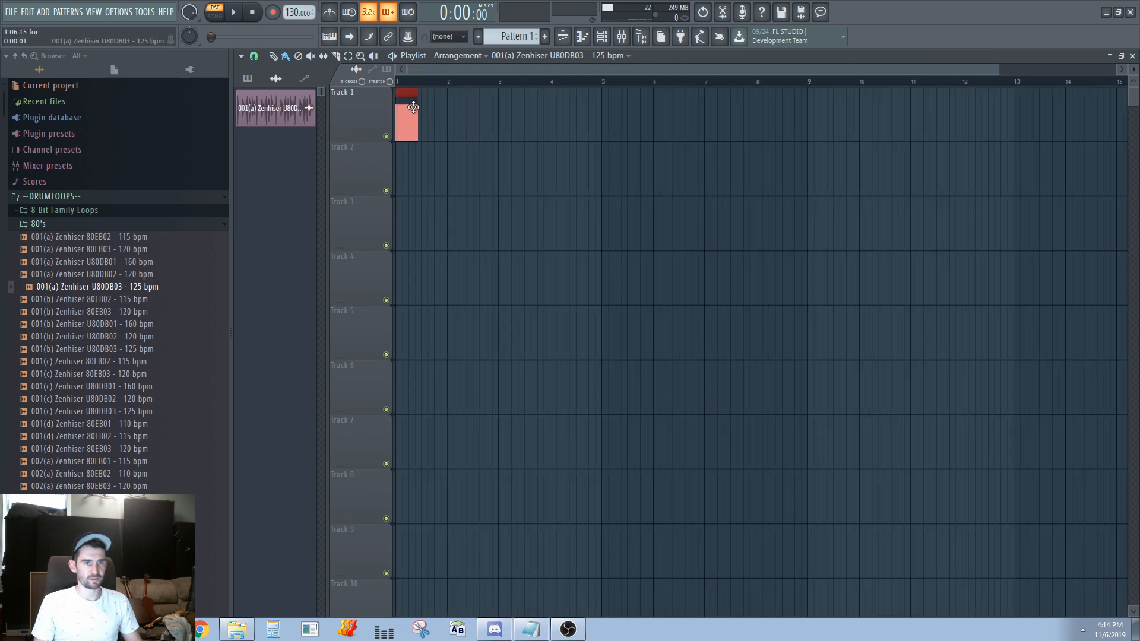
{"action": "scroll", "coordinate": [408, 106], "scroll_direction": "up", "scroll_amount": 1}
{"action": "scroll", "coordinate": [408, 107], "scroll_direction": "up", "scroll_amount": 3}
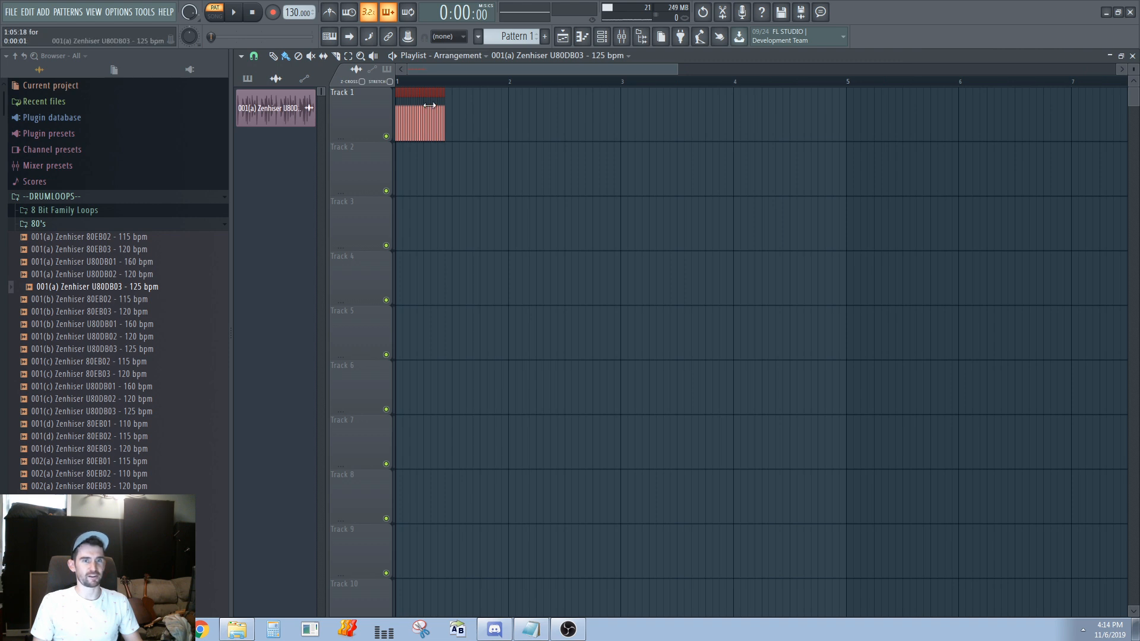
{"action": "left_click_drag", "start_coordinate": [412, 117], "coordinate": [439, 103]}
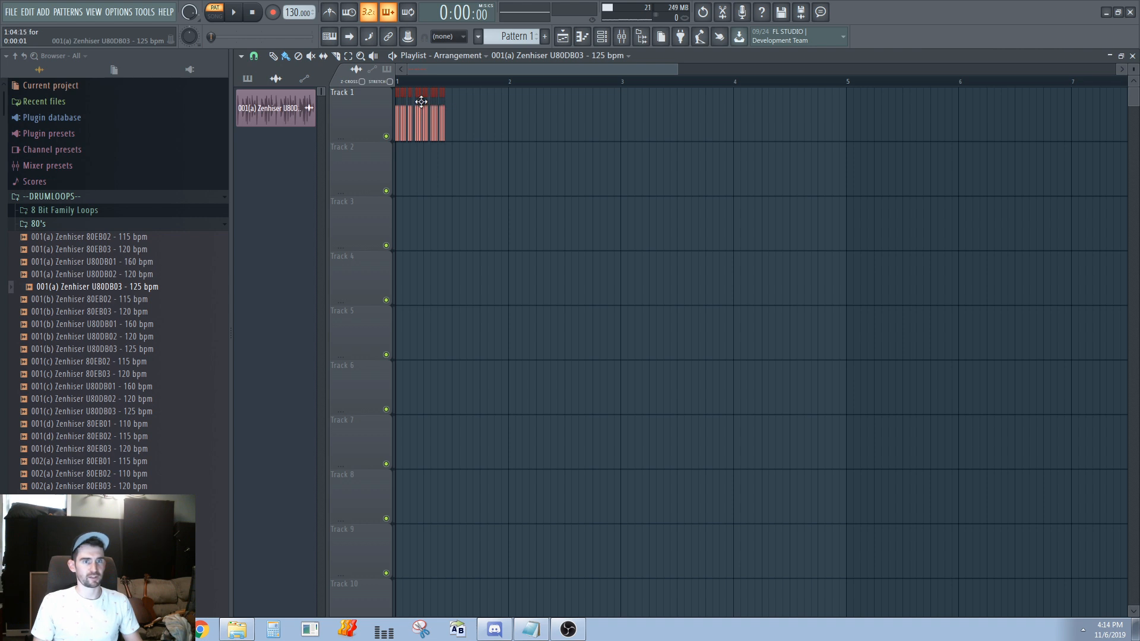
Try to resize all the selected slices together, and undo the change
{"action": "scroll", "coordinate": [412, 129], "scroll_direction": "down", "scroll_amount": 3}
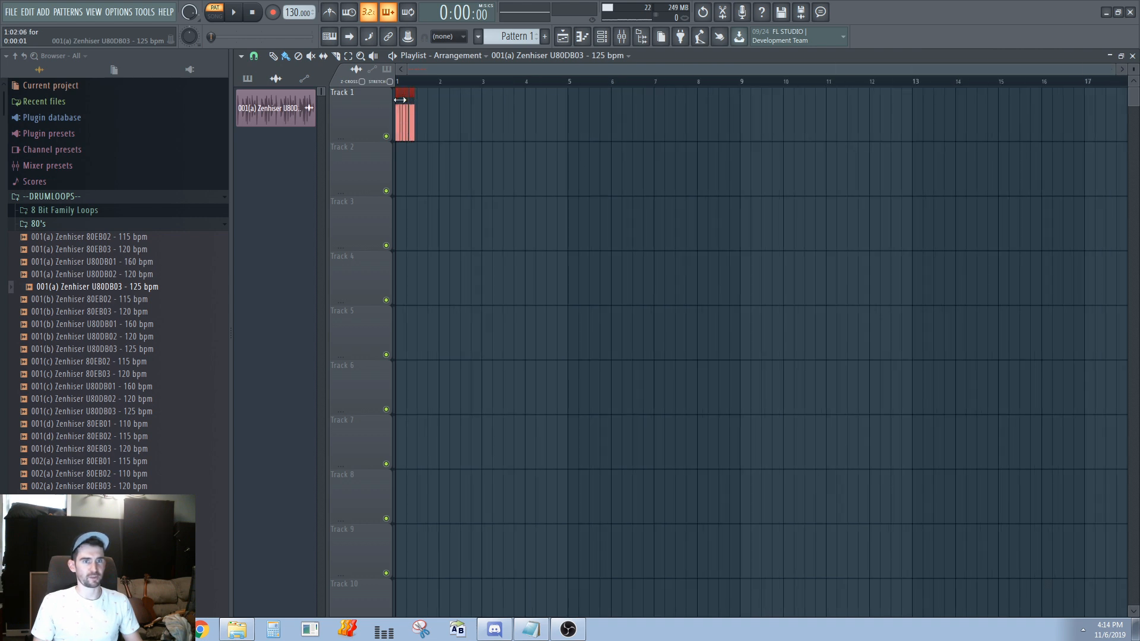
{"action": "scroll", "coordinate": [400, 99], "scroll_direction": "up", "scroll_amount": 5}
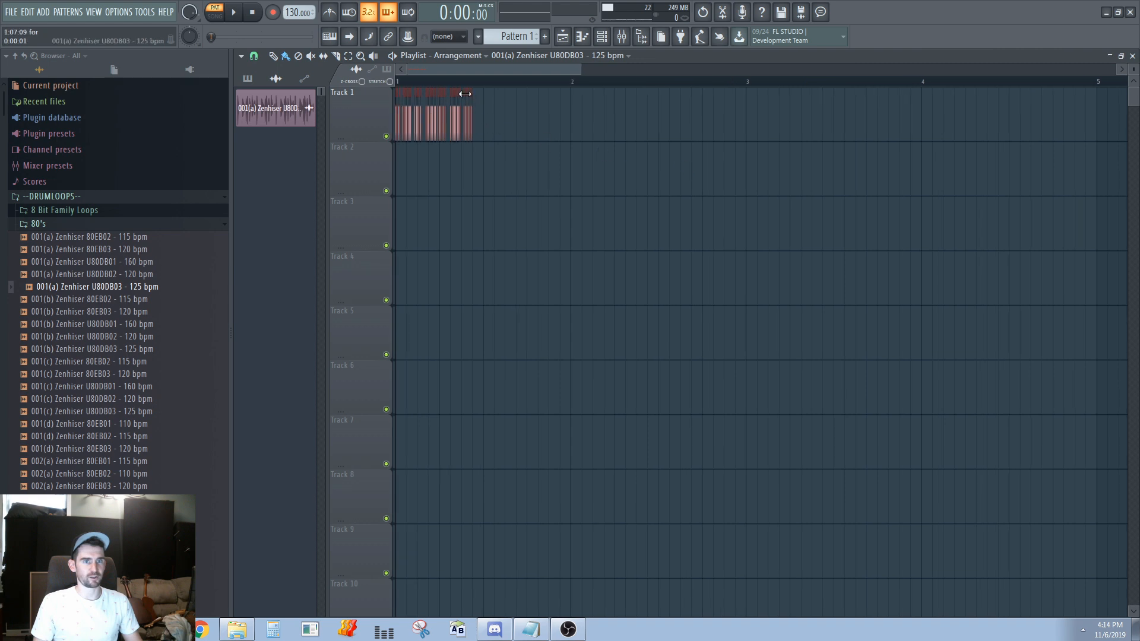
{"action": "left_click_drag", "start_coordinate": [458, 93], "coordinate": [560, 97]}
{"action": "key", "text": "ctrl+z"}
{"action": "scroll", "coordinate": [456, 119], "scroll_direction": "down", "scroll_amount": 5}
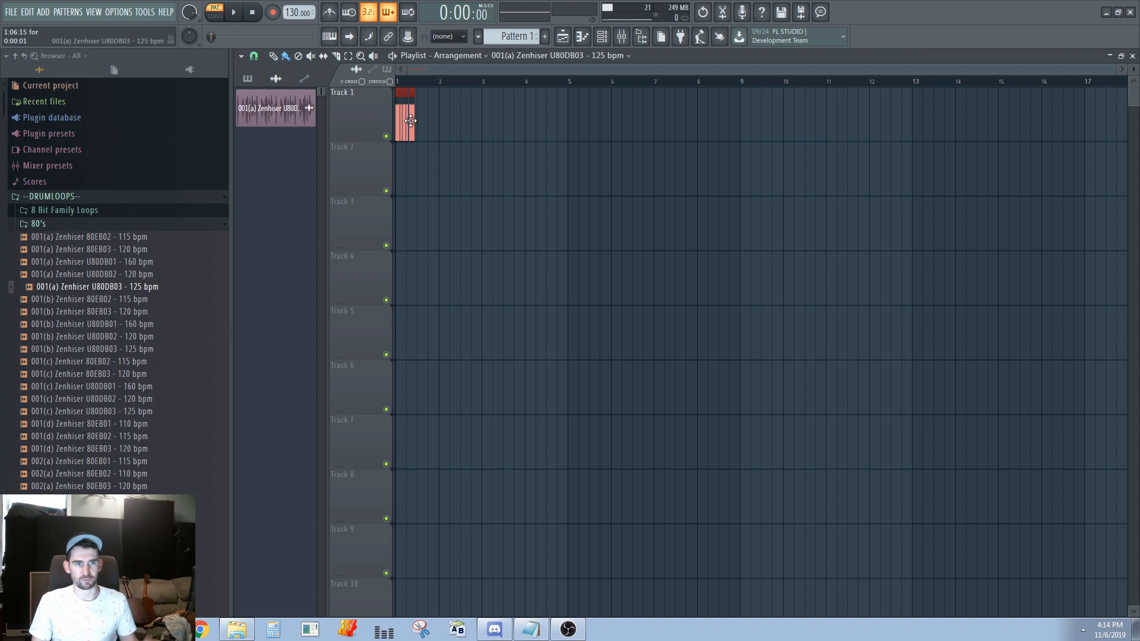
{"action": "mouse_move", "coordinate": [413, 115]}
{"action": "left_mouse_down"}
{"action": "mouse_move", "coordinate": [520, 107]}
{"action": "mouse_move", "coordinate": [413, 114]}
{"action": "left_mouse_up"}
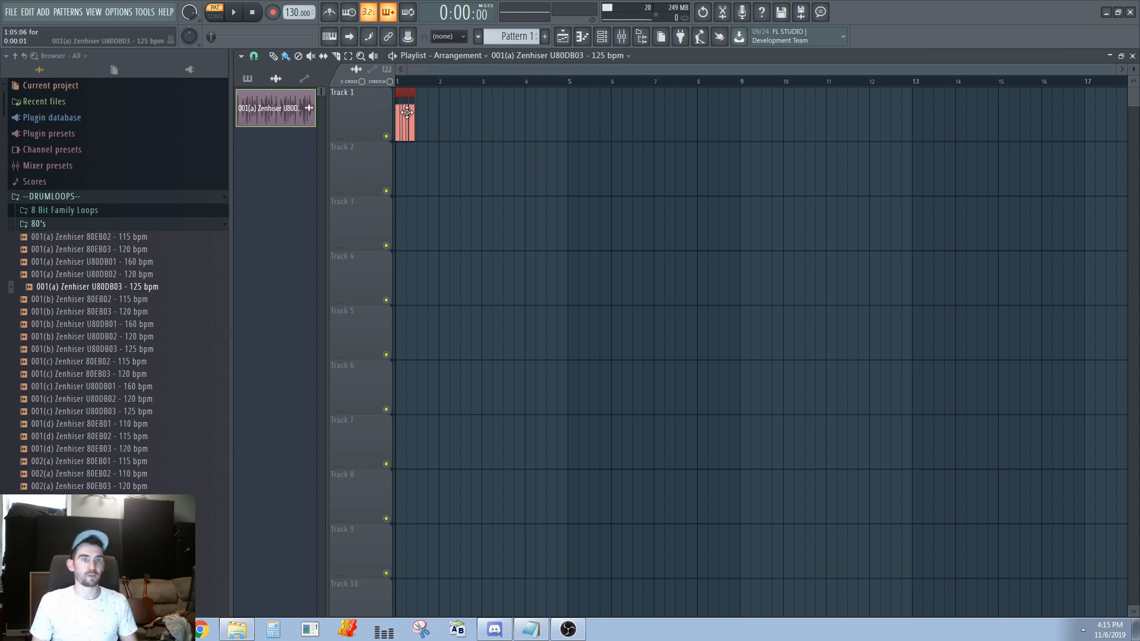
{"action": "scroll", "coordinate": [411, 108], "scroll_direction": "up", "scroll_amount": 2}
{"action": "scroll", "coordinate": [406, 121], "scroll_direction": "left", "scroll_amount": 2}
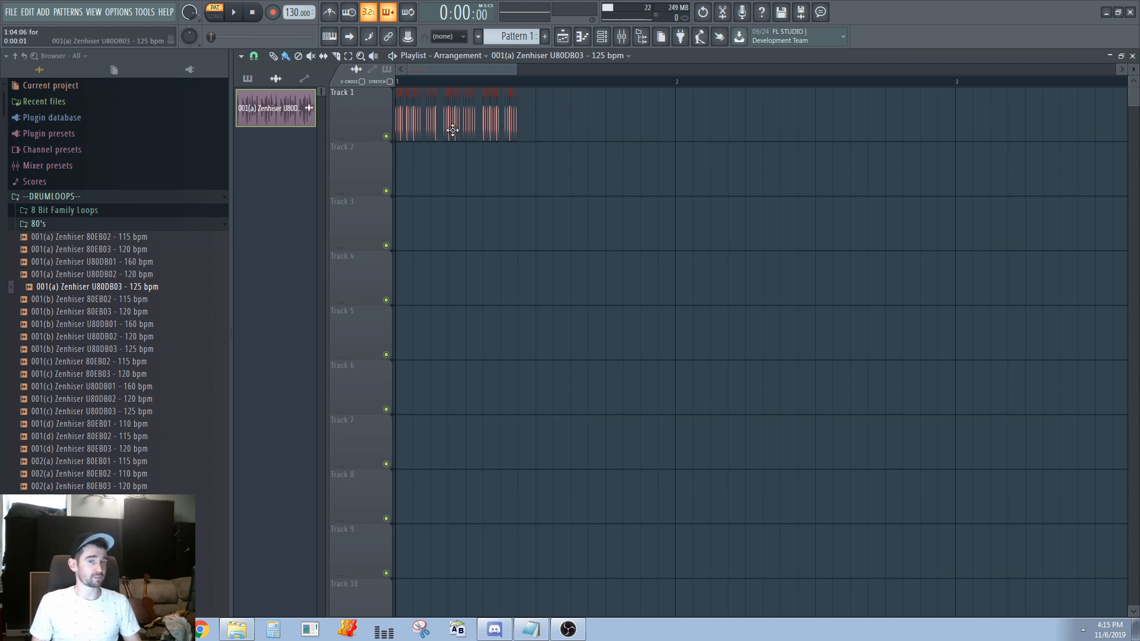
{"action": "scroll", "coordinate": [455, 127], "scroll_direction": "down", "scroll_amount": 2}
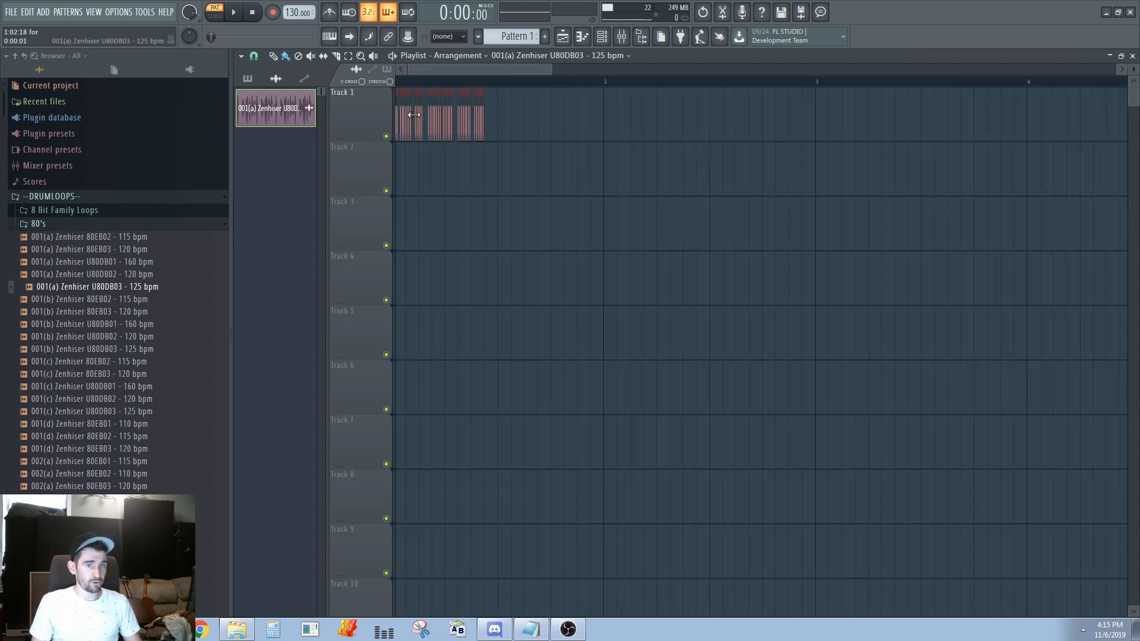
{"action": "scroll", "coordinate": [427, 113], "scroll_direction": "up", "scroll_amount": 5}
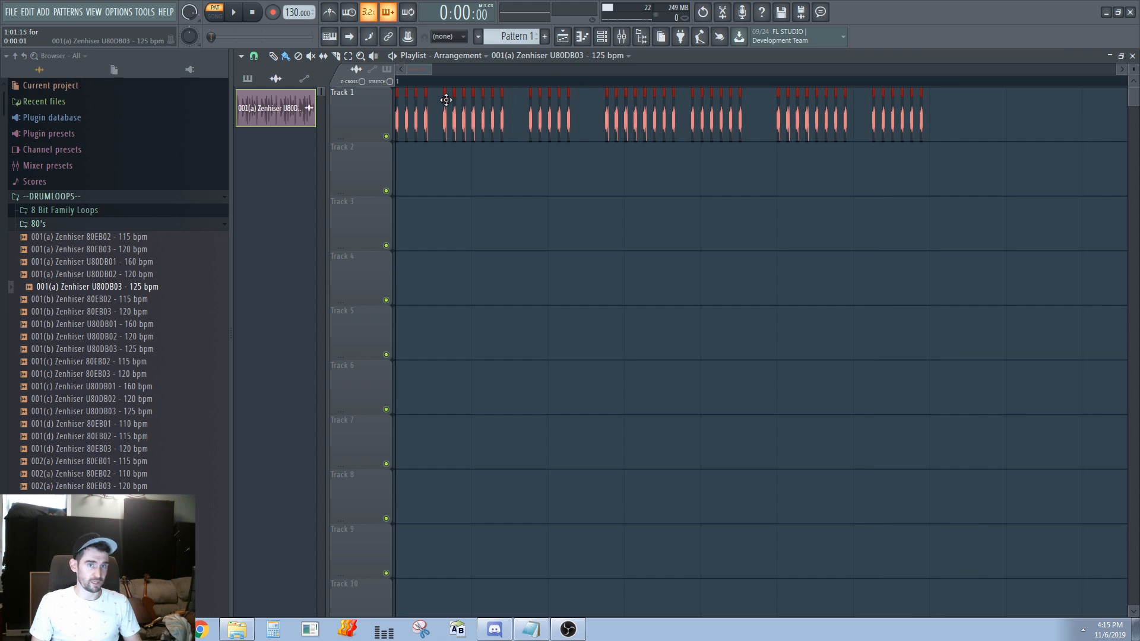
{"action": "scroll", "coordinate": [448, 110], "scroll_direction": "down", "scroll_amount": 2}
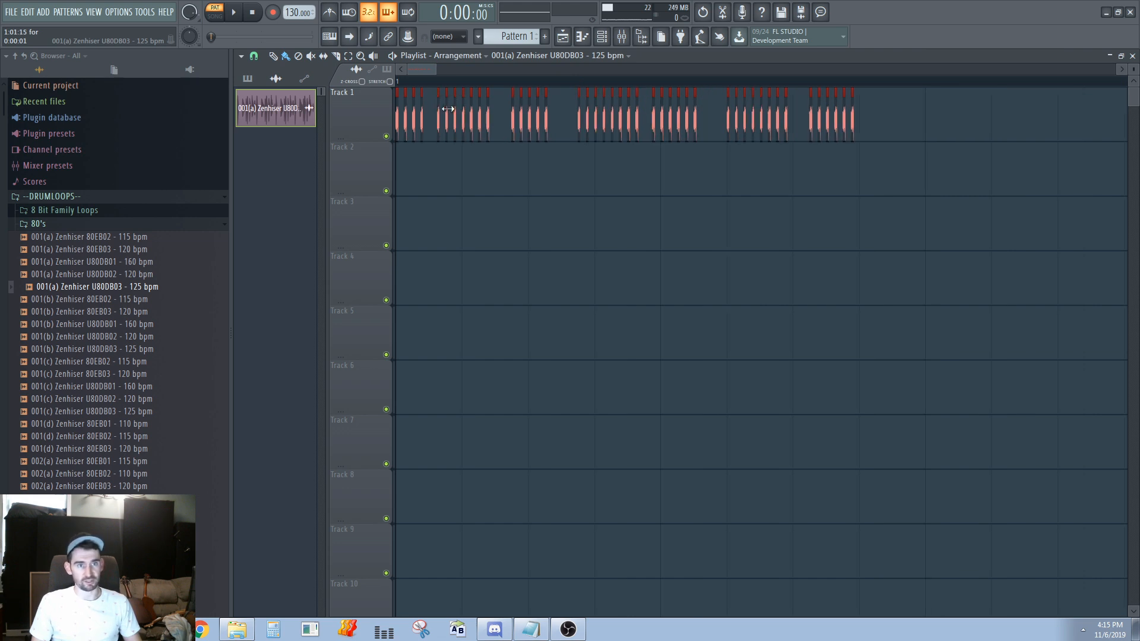
{"action": "scroll", "coordinate": [406, 117], "scroll_direction": "down", "scroll_amount": 1}
{"action": "scroll", "coordinate": [406, 118], "scroll_direction": "down", "scroll_amount": 1}
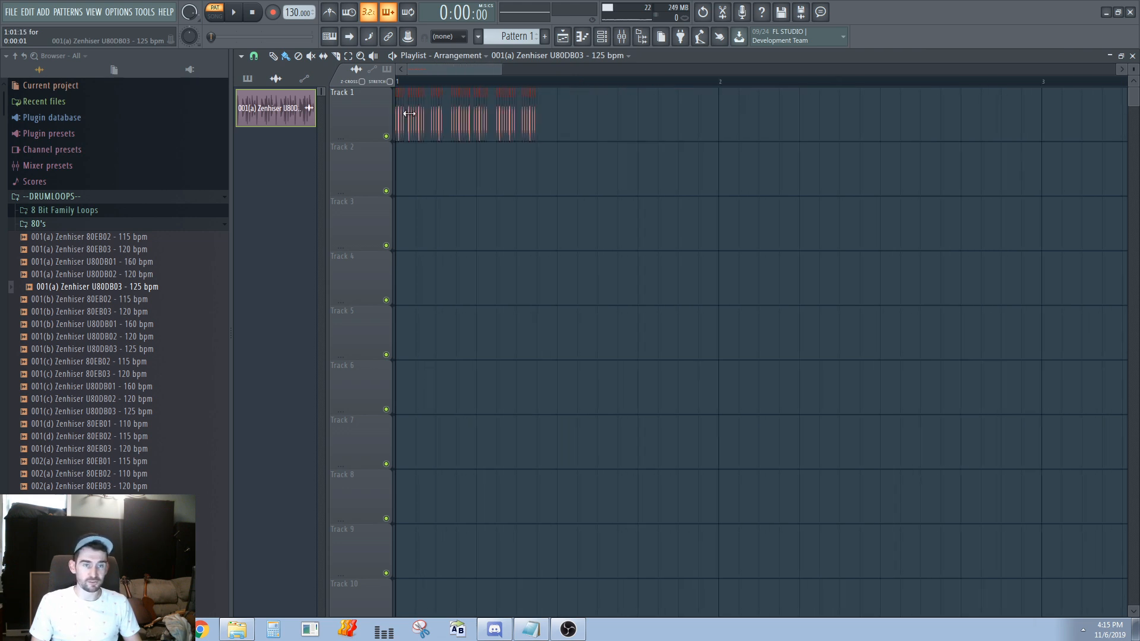
{"action": "scroll", "coordinate": [414, 110], "scroll_direction": "down", "scroll_amount": 1}
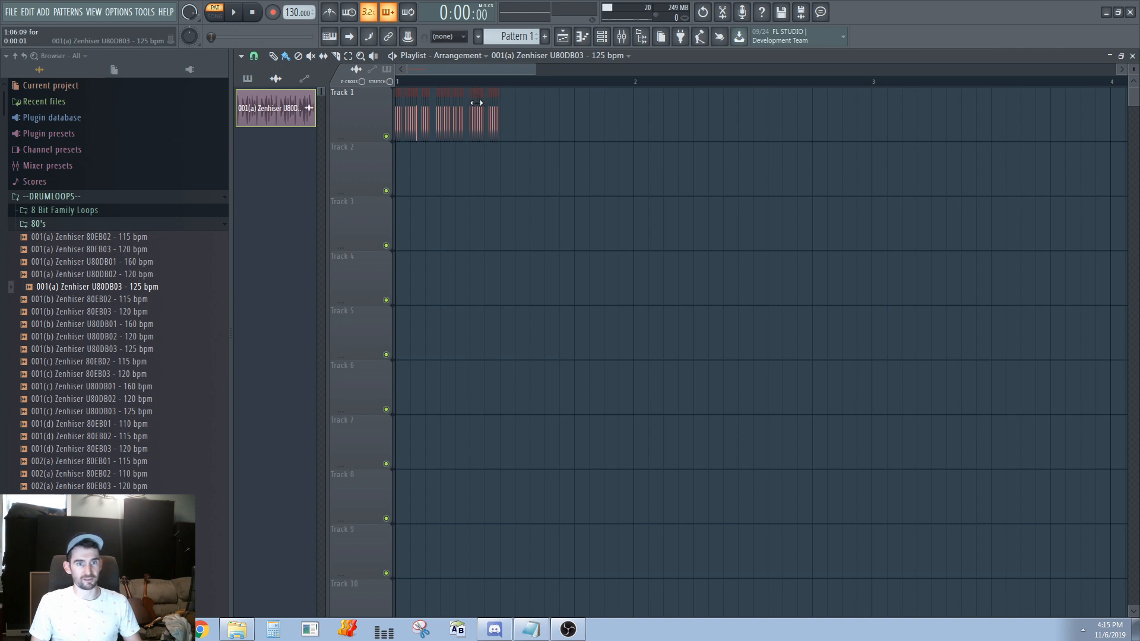
{"action": "mouse_move", "coordinate": [476, 103]}
{"action": "left_mouse_down"}
{"action": "mouse_move", "coordinate": [668, 103]}
{"action": "mouse_move", "coordinate": [476, 103]}
{"action": "left_mouse_up"}
{"action": "scroll", "coordinate": [414, 116], "scroll_direction": "down", "scroll_amount": 5}
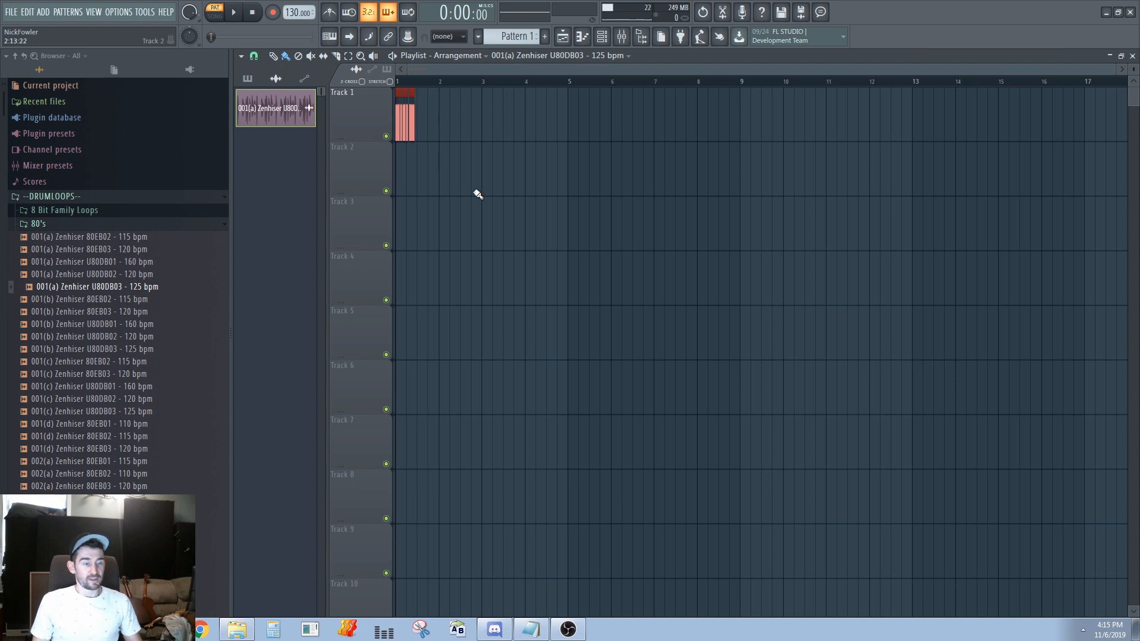